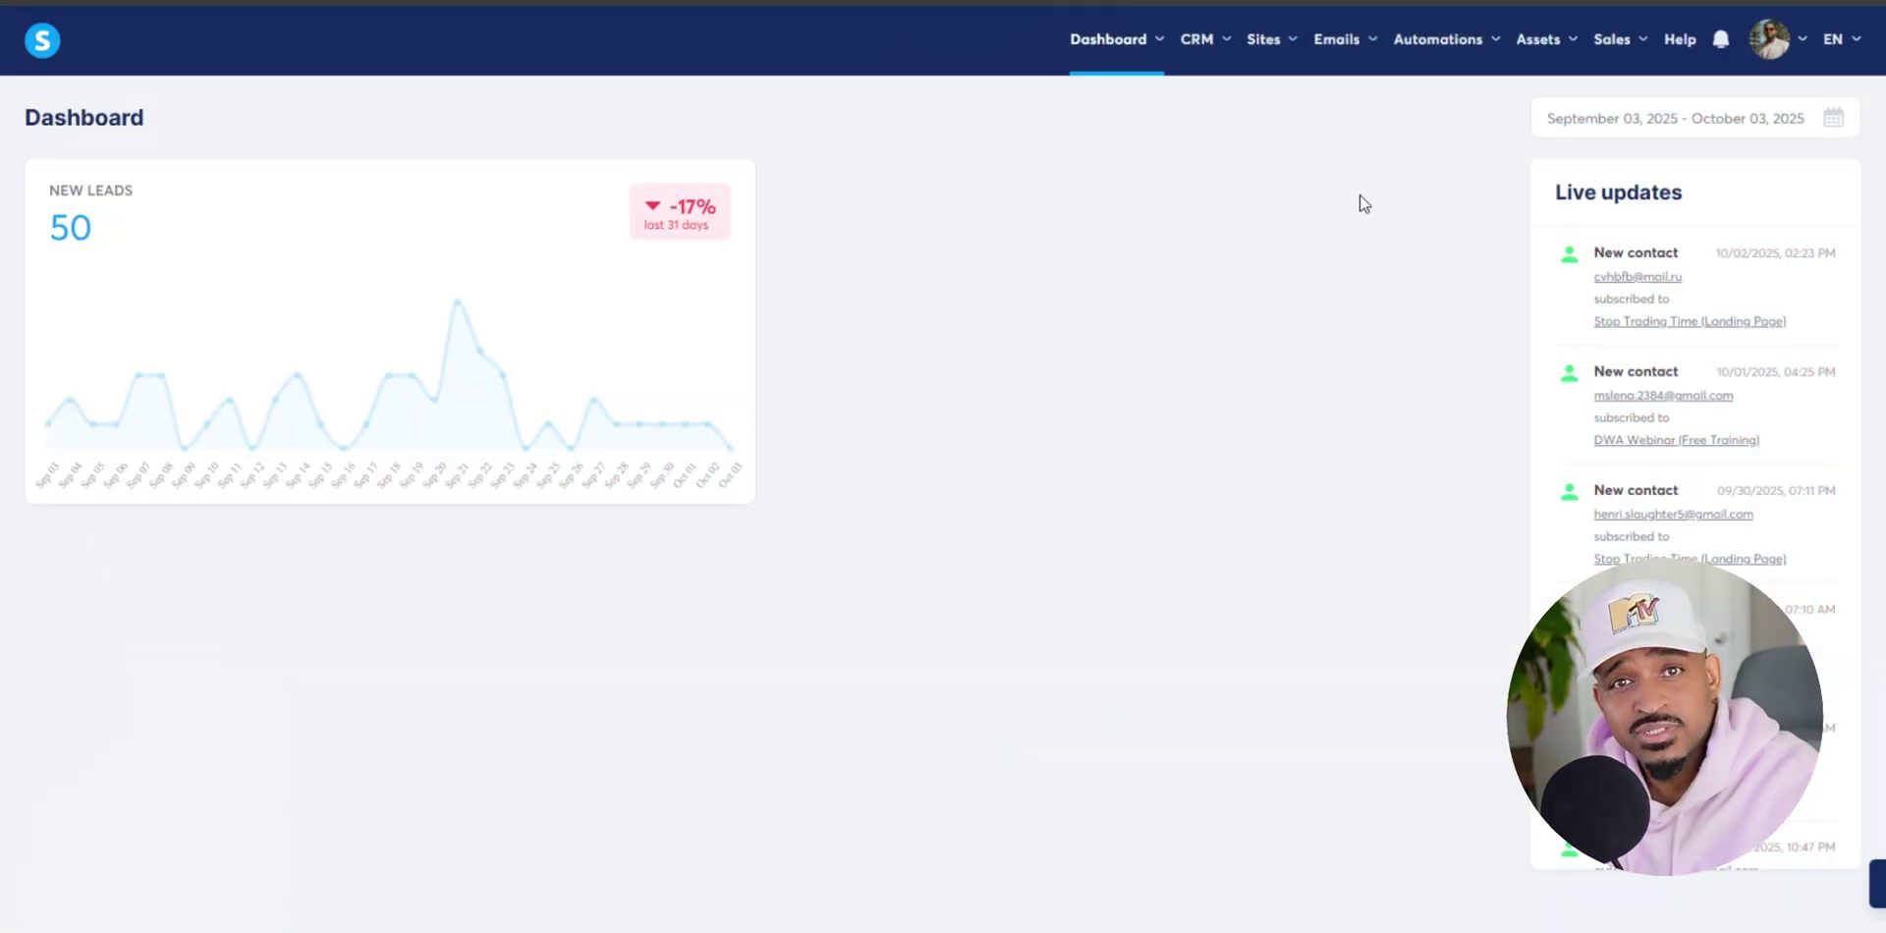
Create a sales funnel named 'Lead Generation' with the Build an audience goal.
mouse_move(1280, 45)
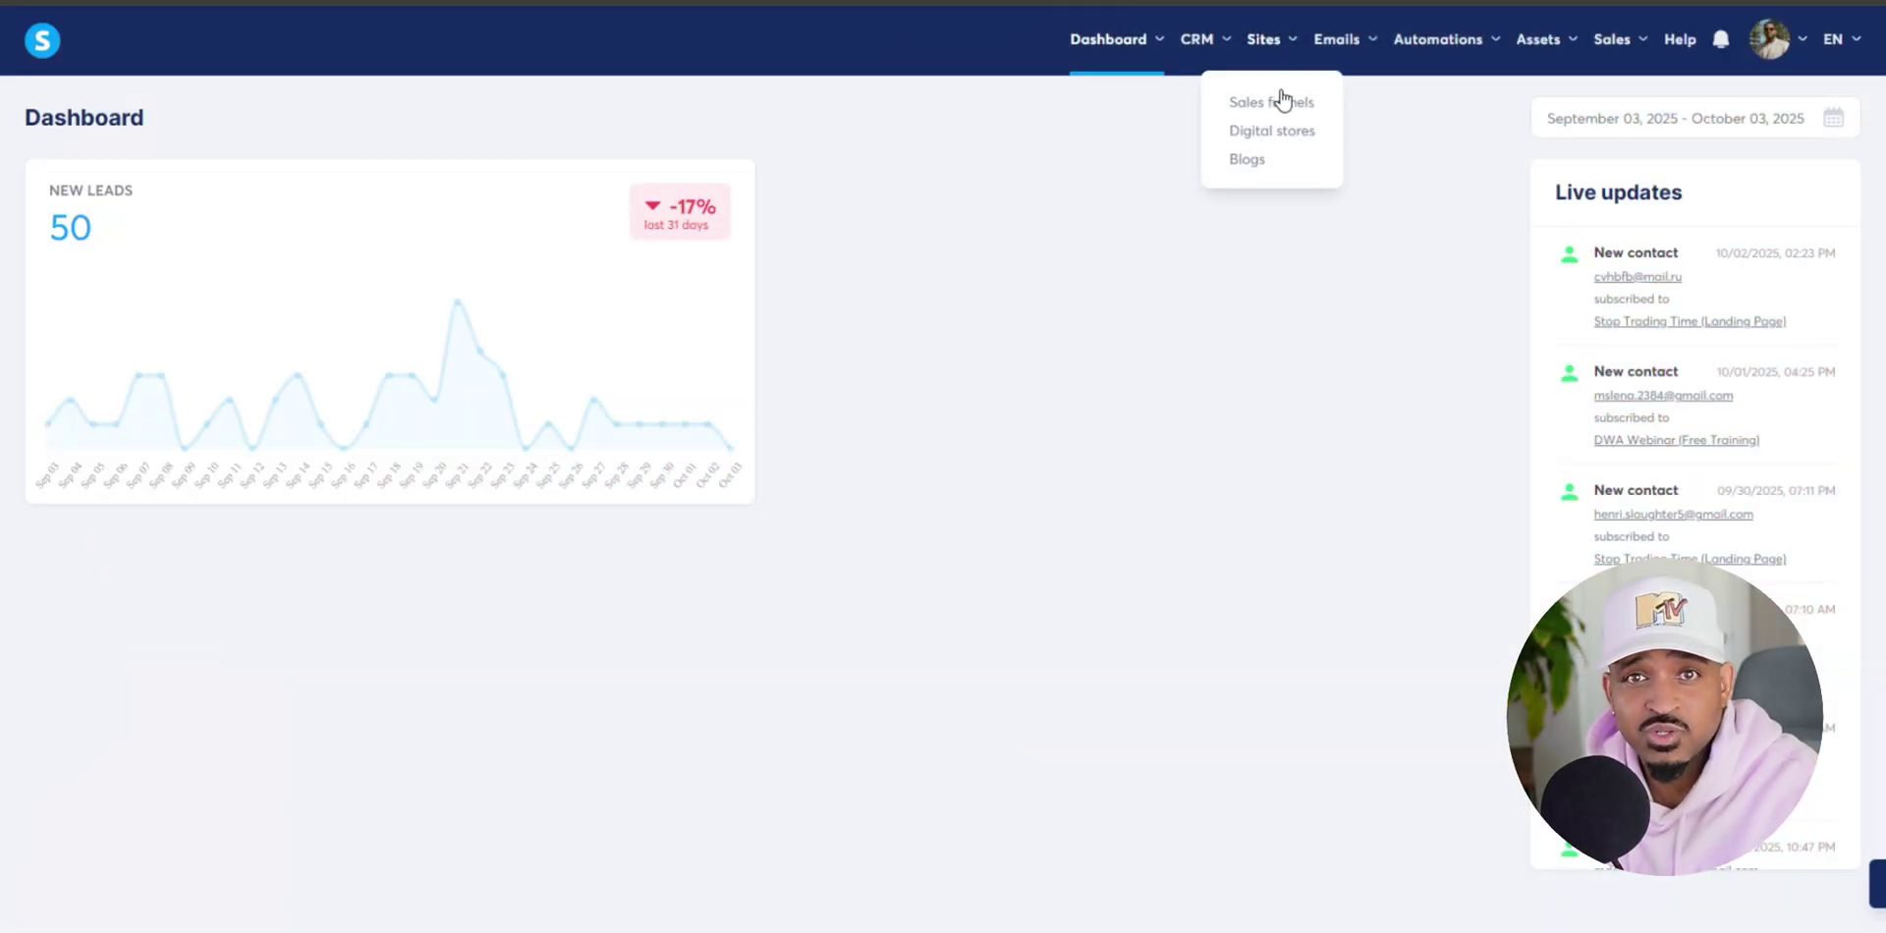
left_click(1281, 103)
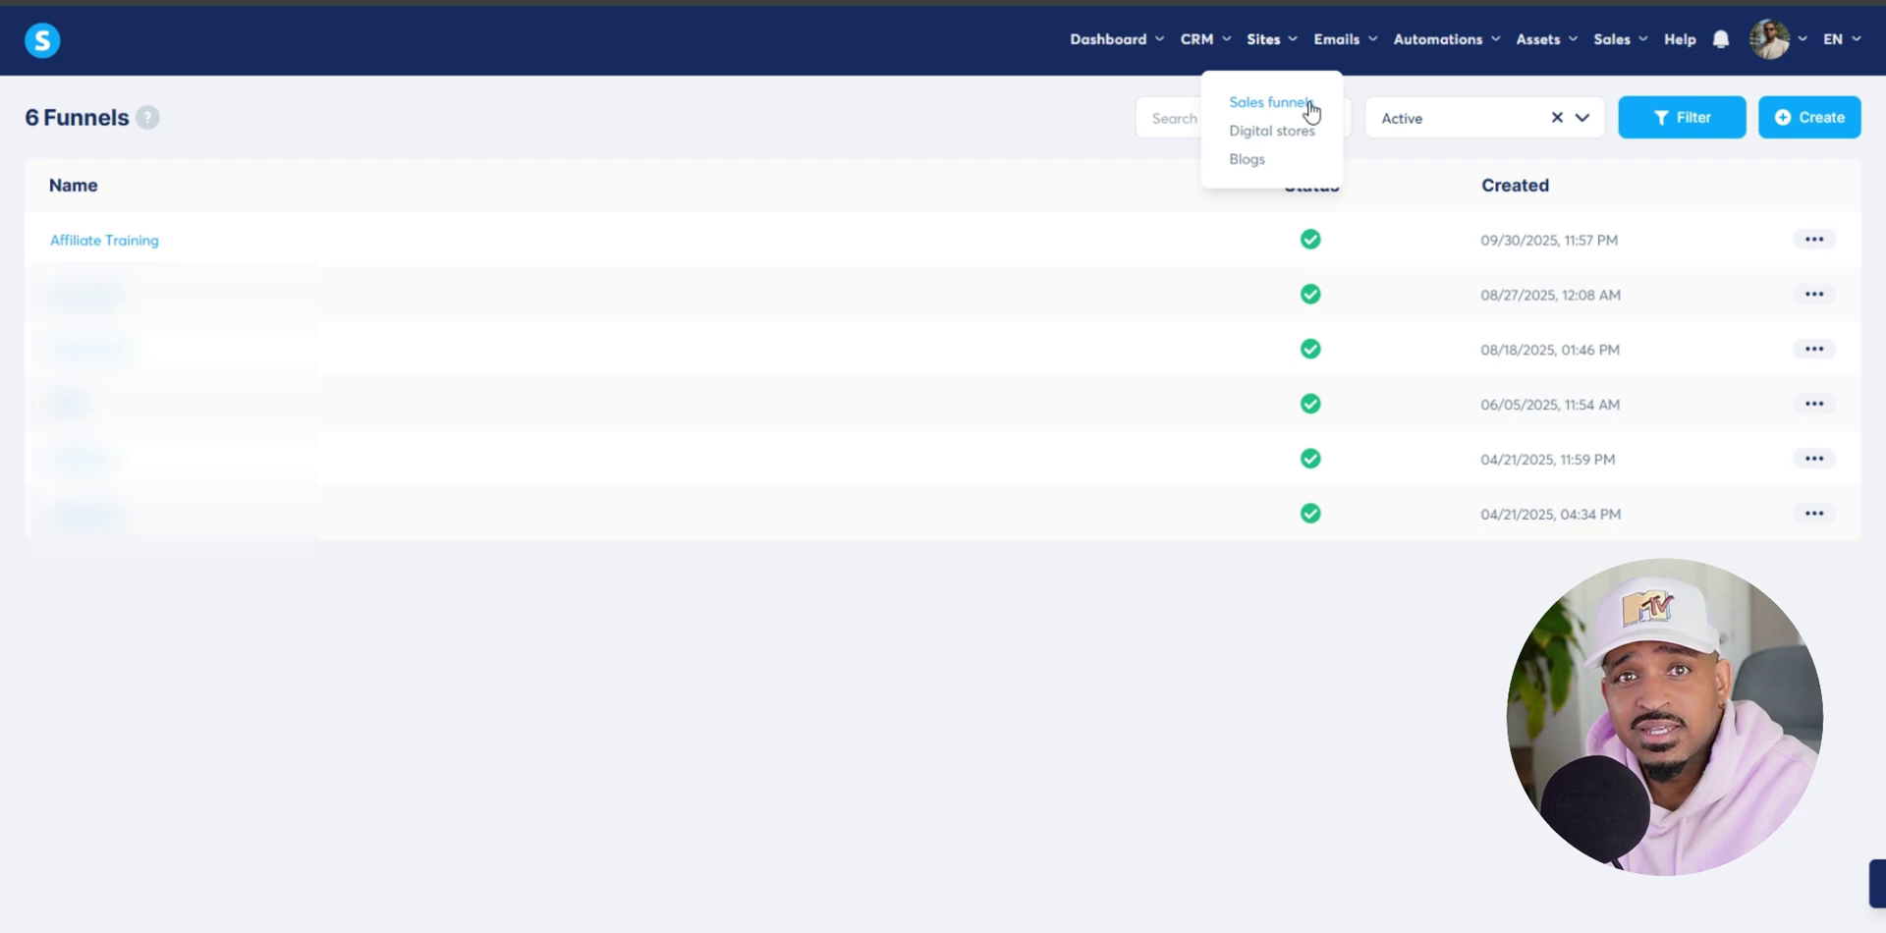
left_click(1811, 120)
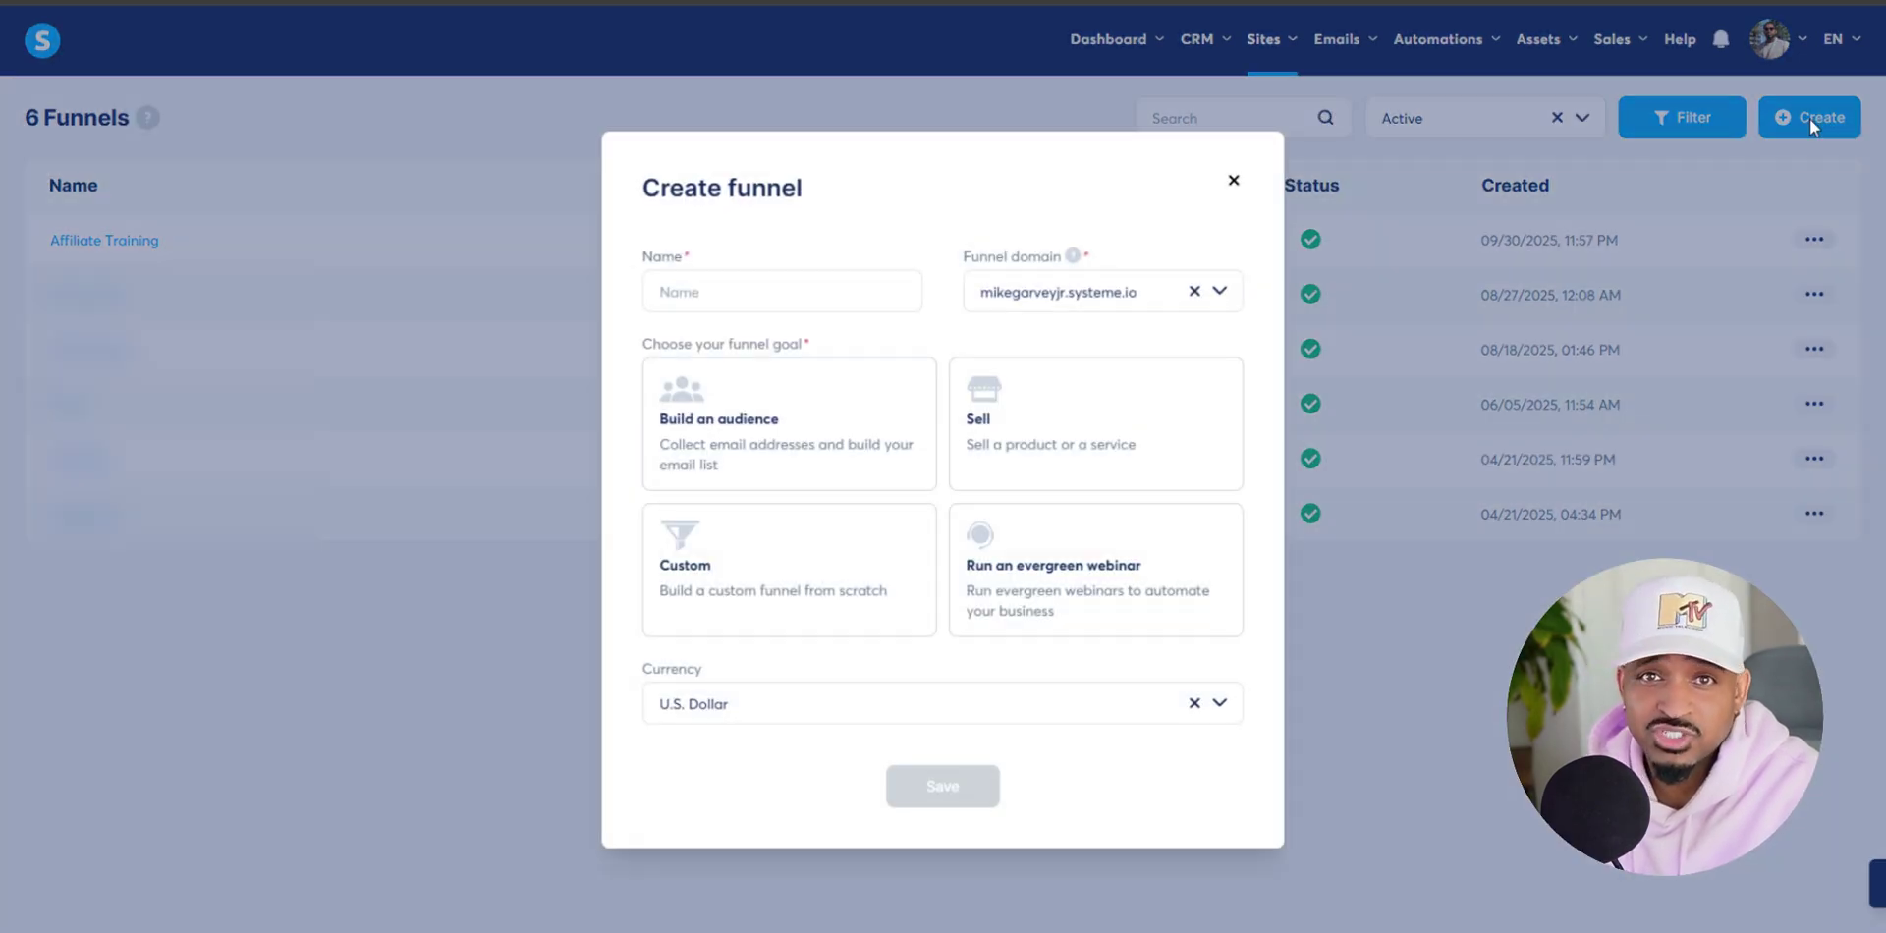
left_click(821, 288)
type("Lead Generation")
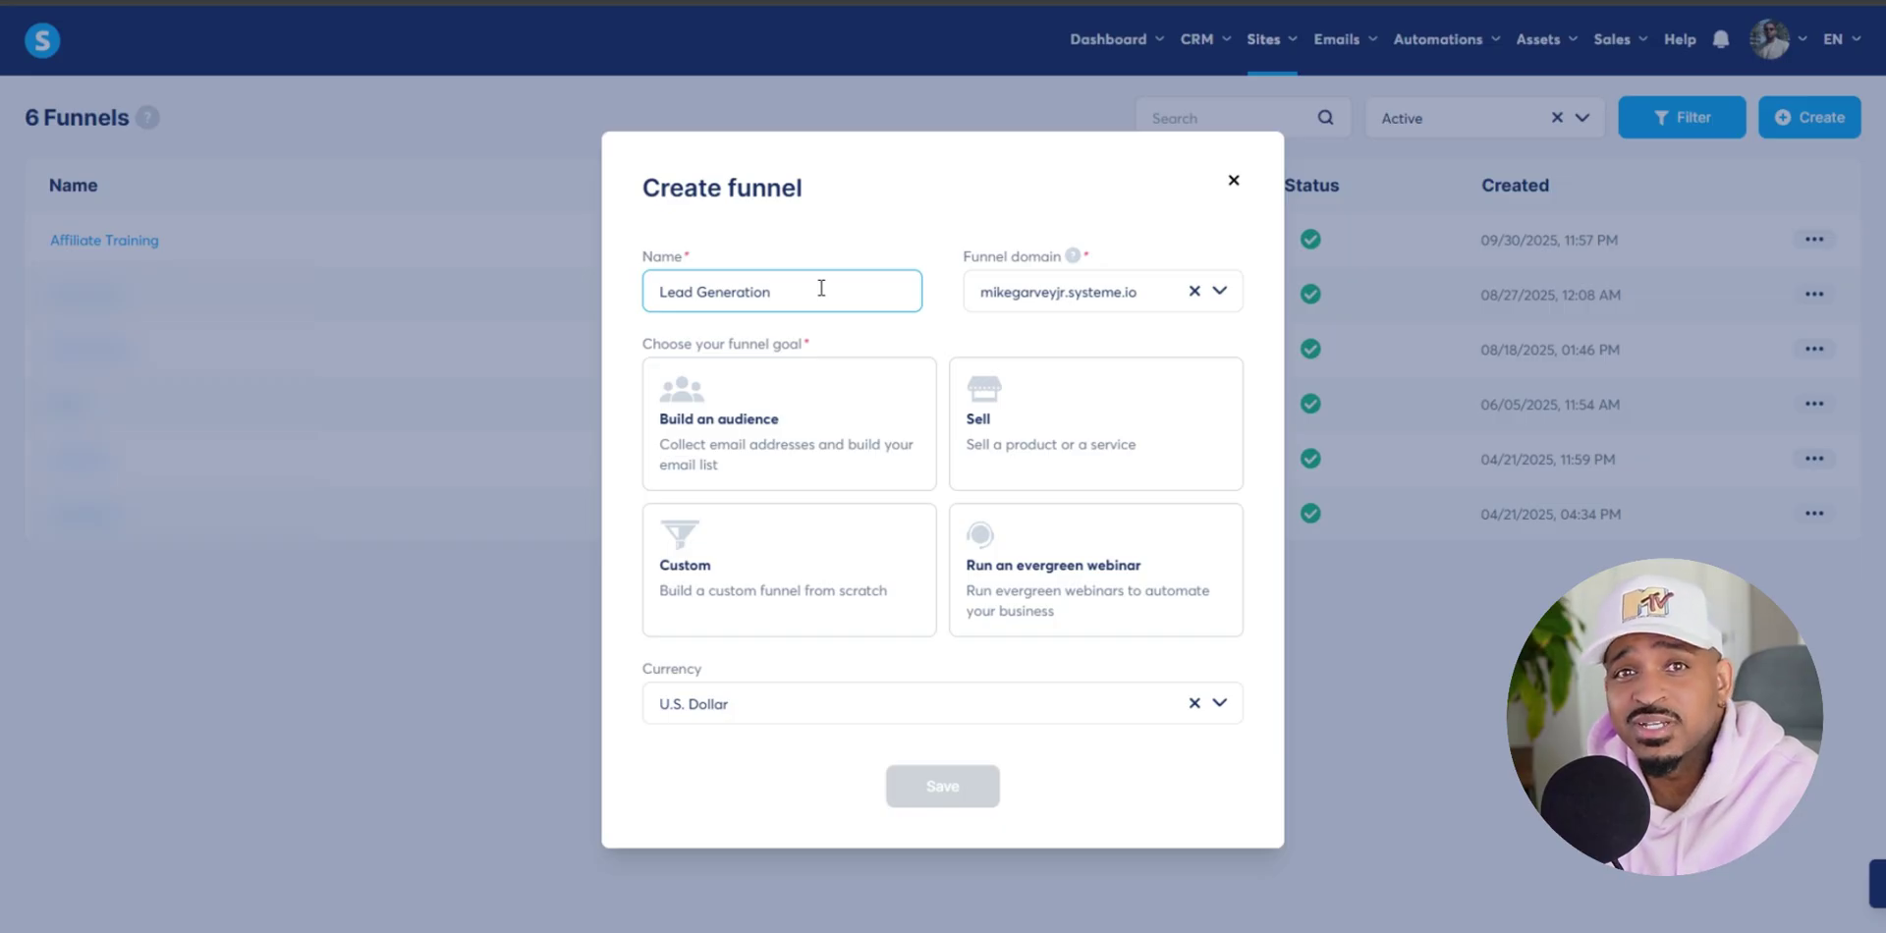
left_click(783, 420)
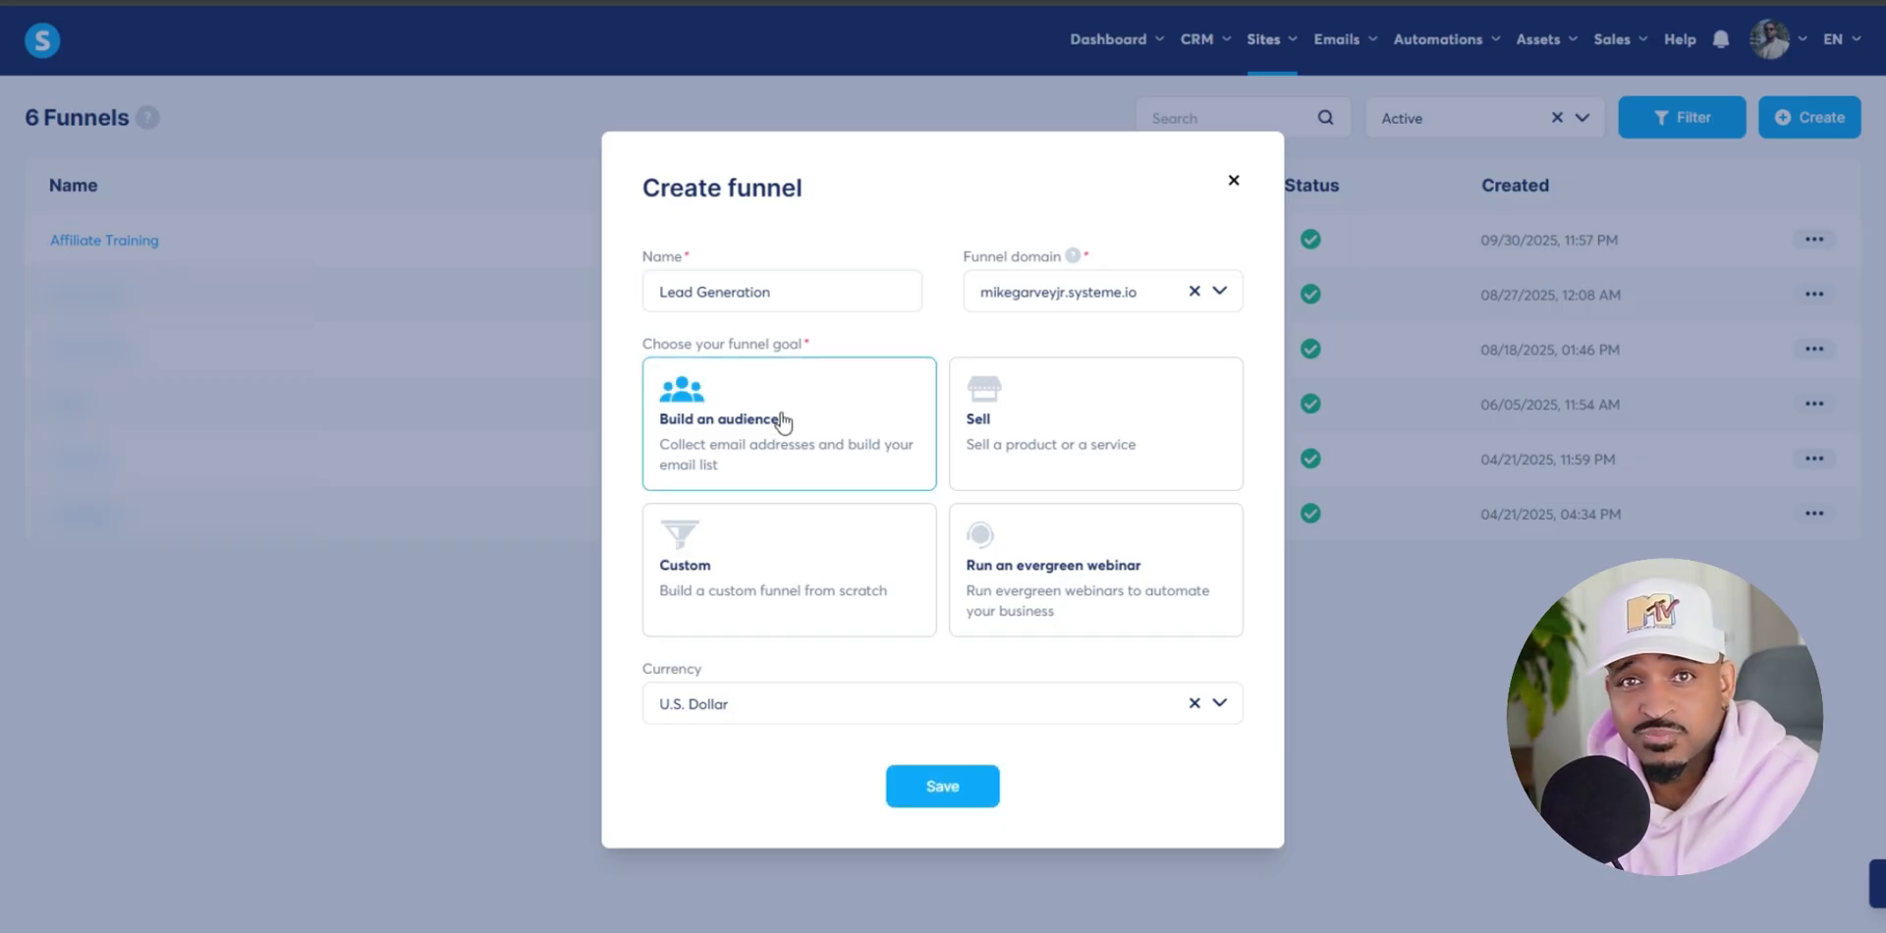
left_click(943, 784)
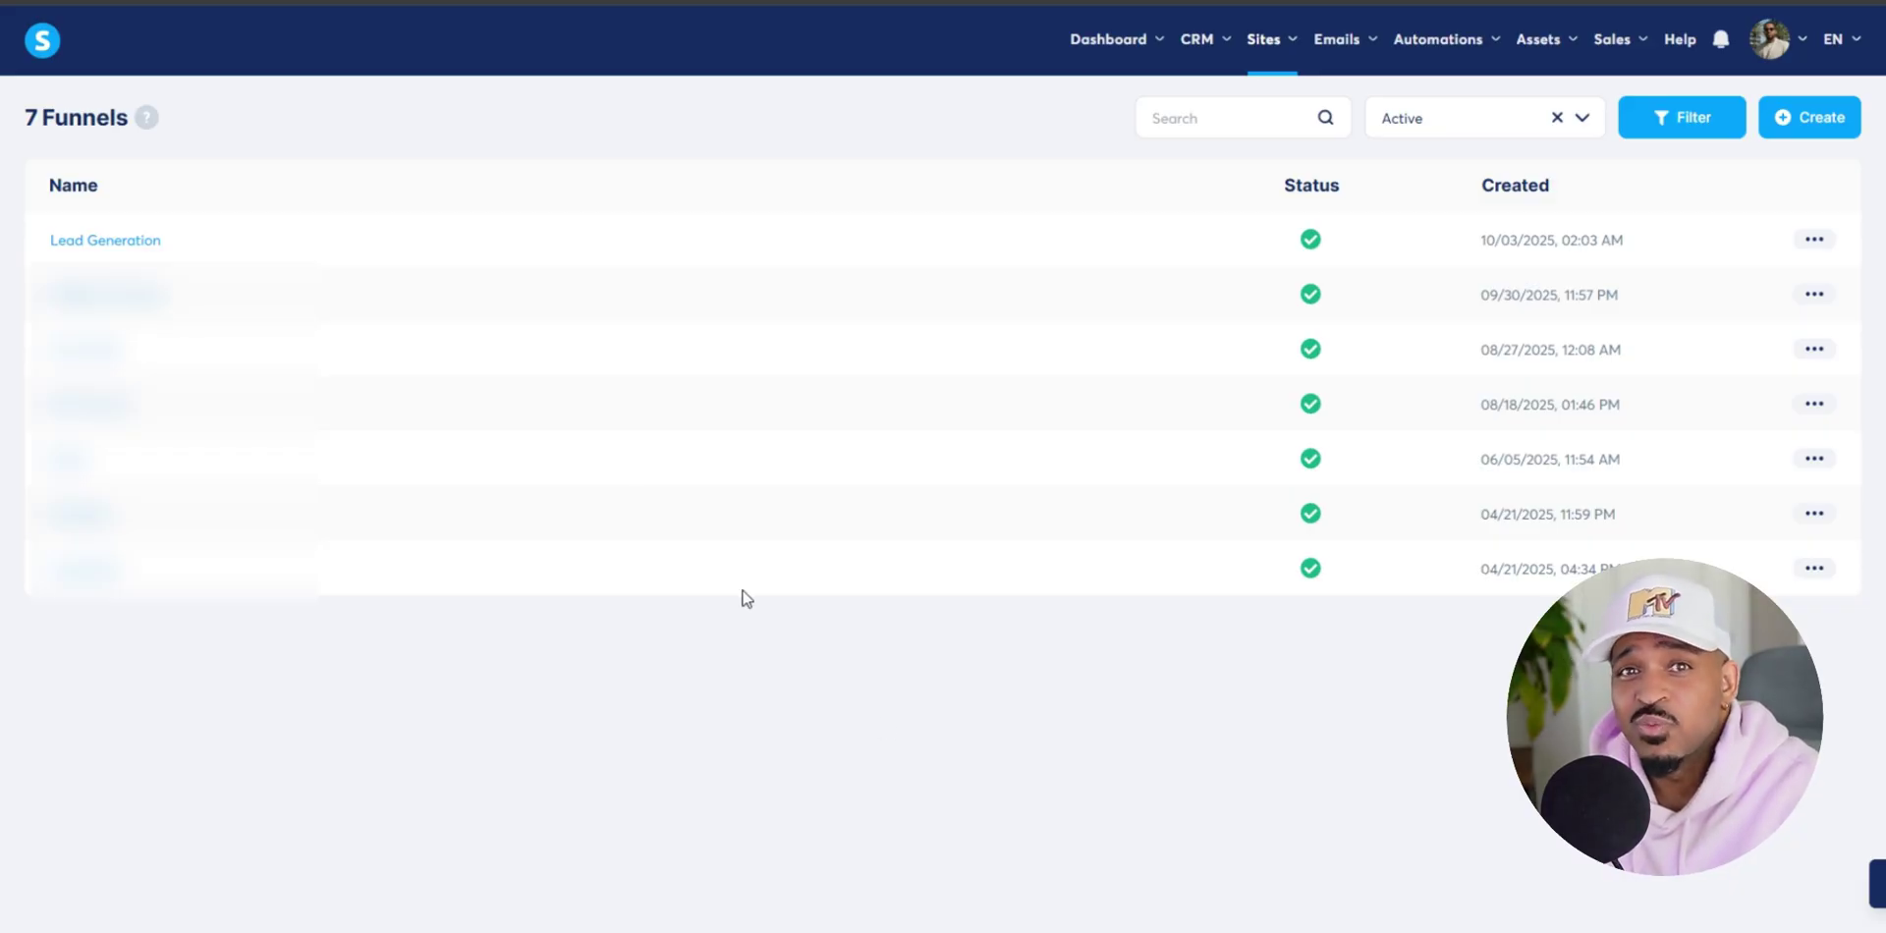
Preview the newsletter signup template and apply it to the Lead Generation opt-in page.
left_click(137, 241)
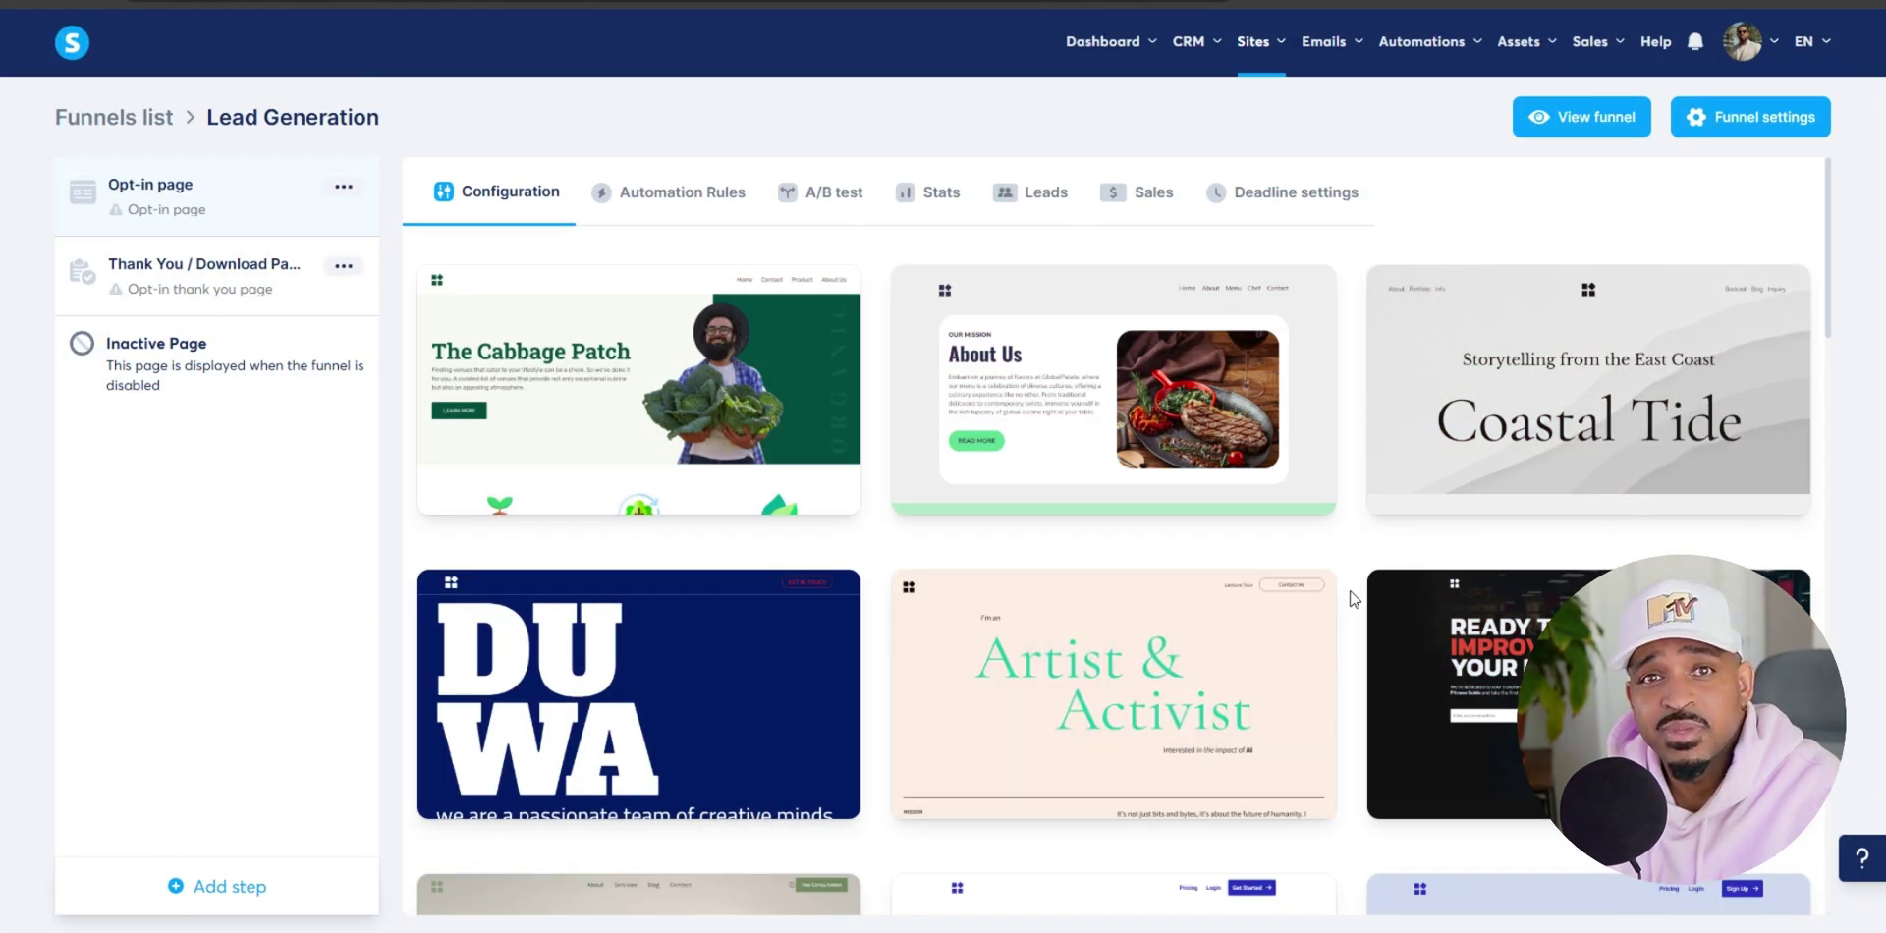
scroll(1353, 600, "down", 13)
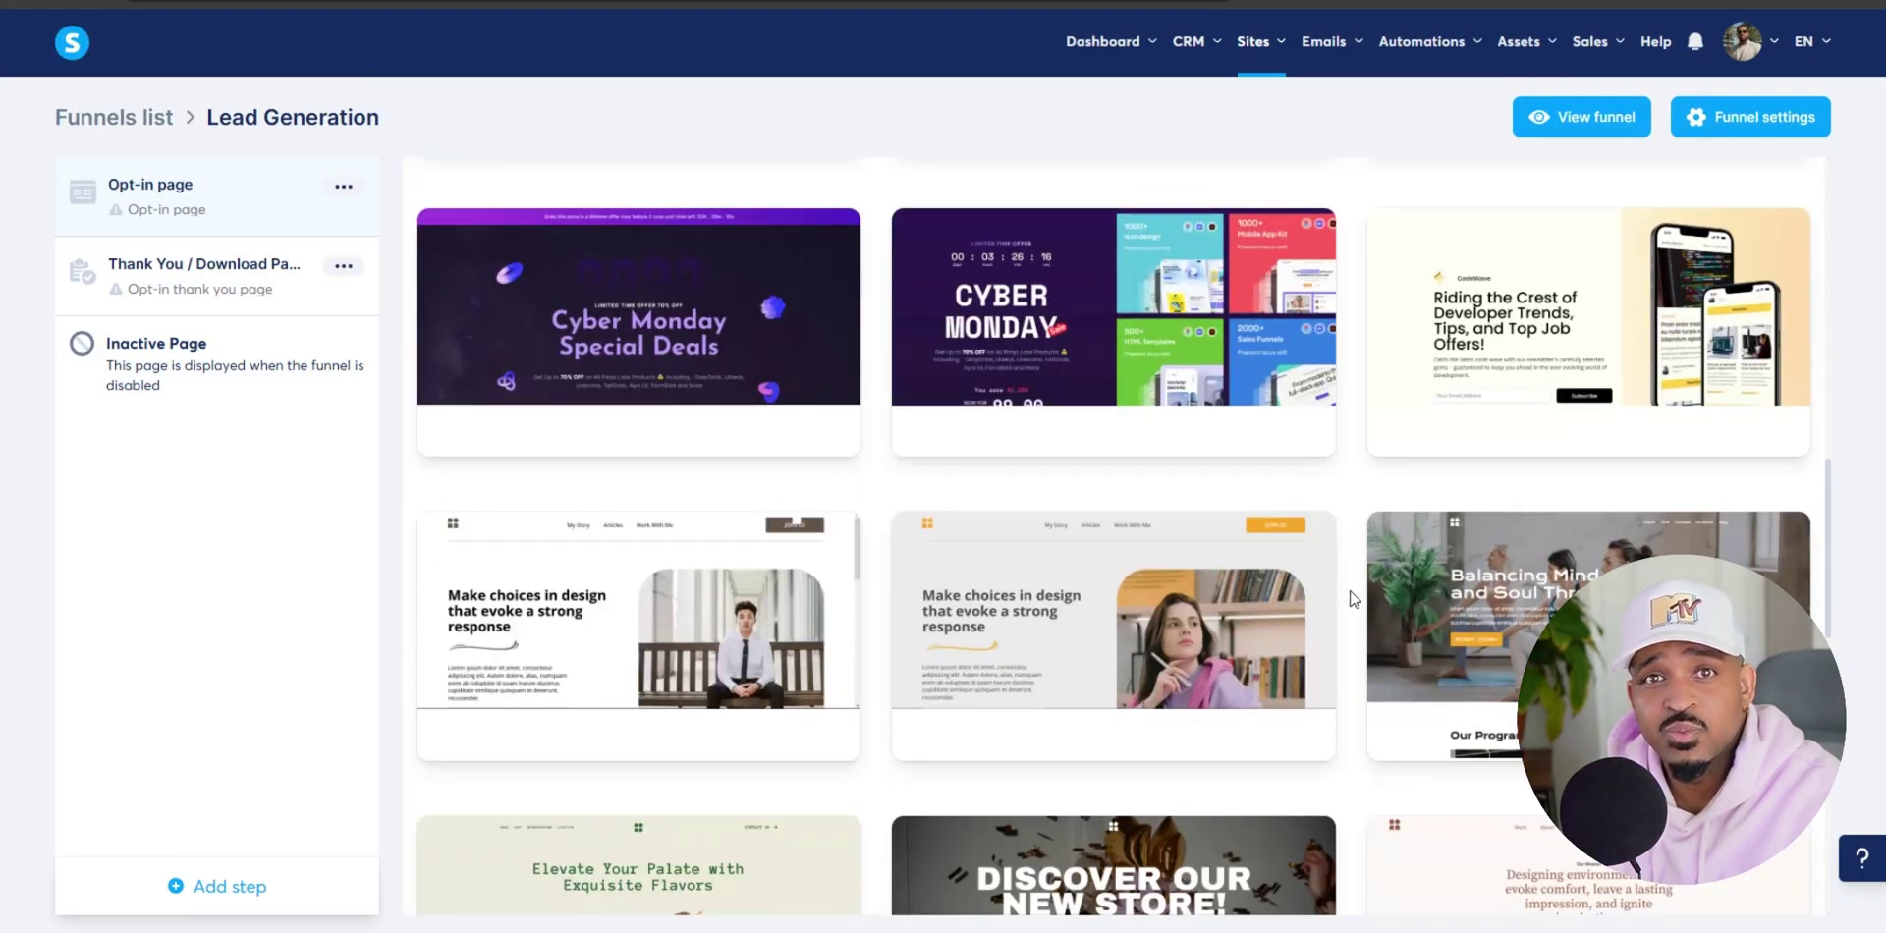
scroll(1353, 599, "down", 8)
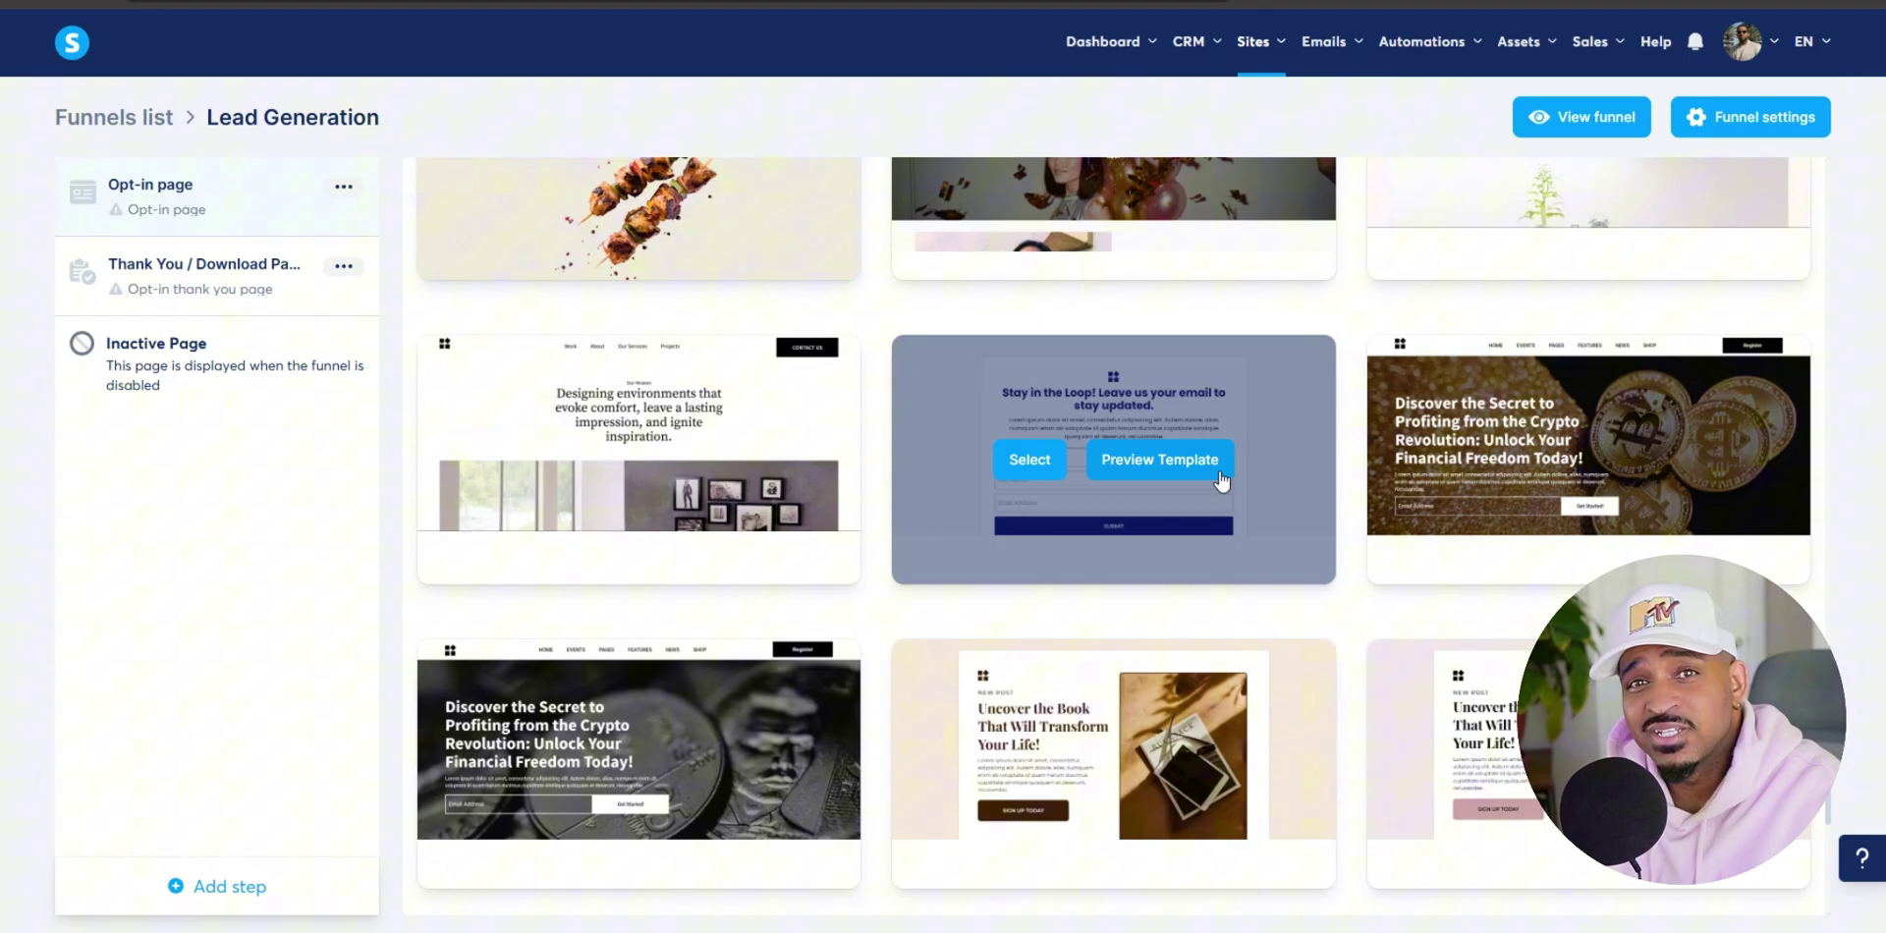
left_click(1222, 479)
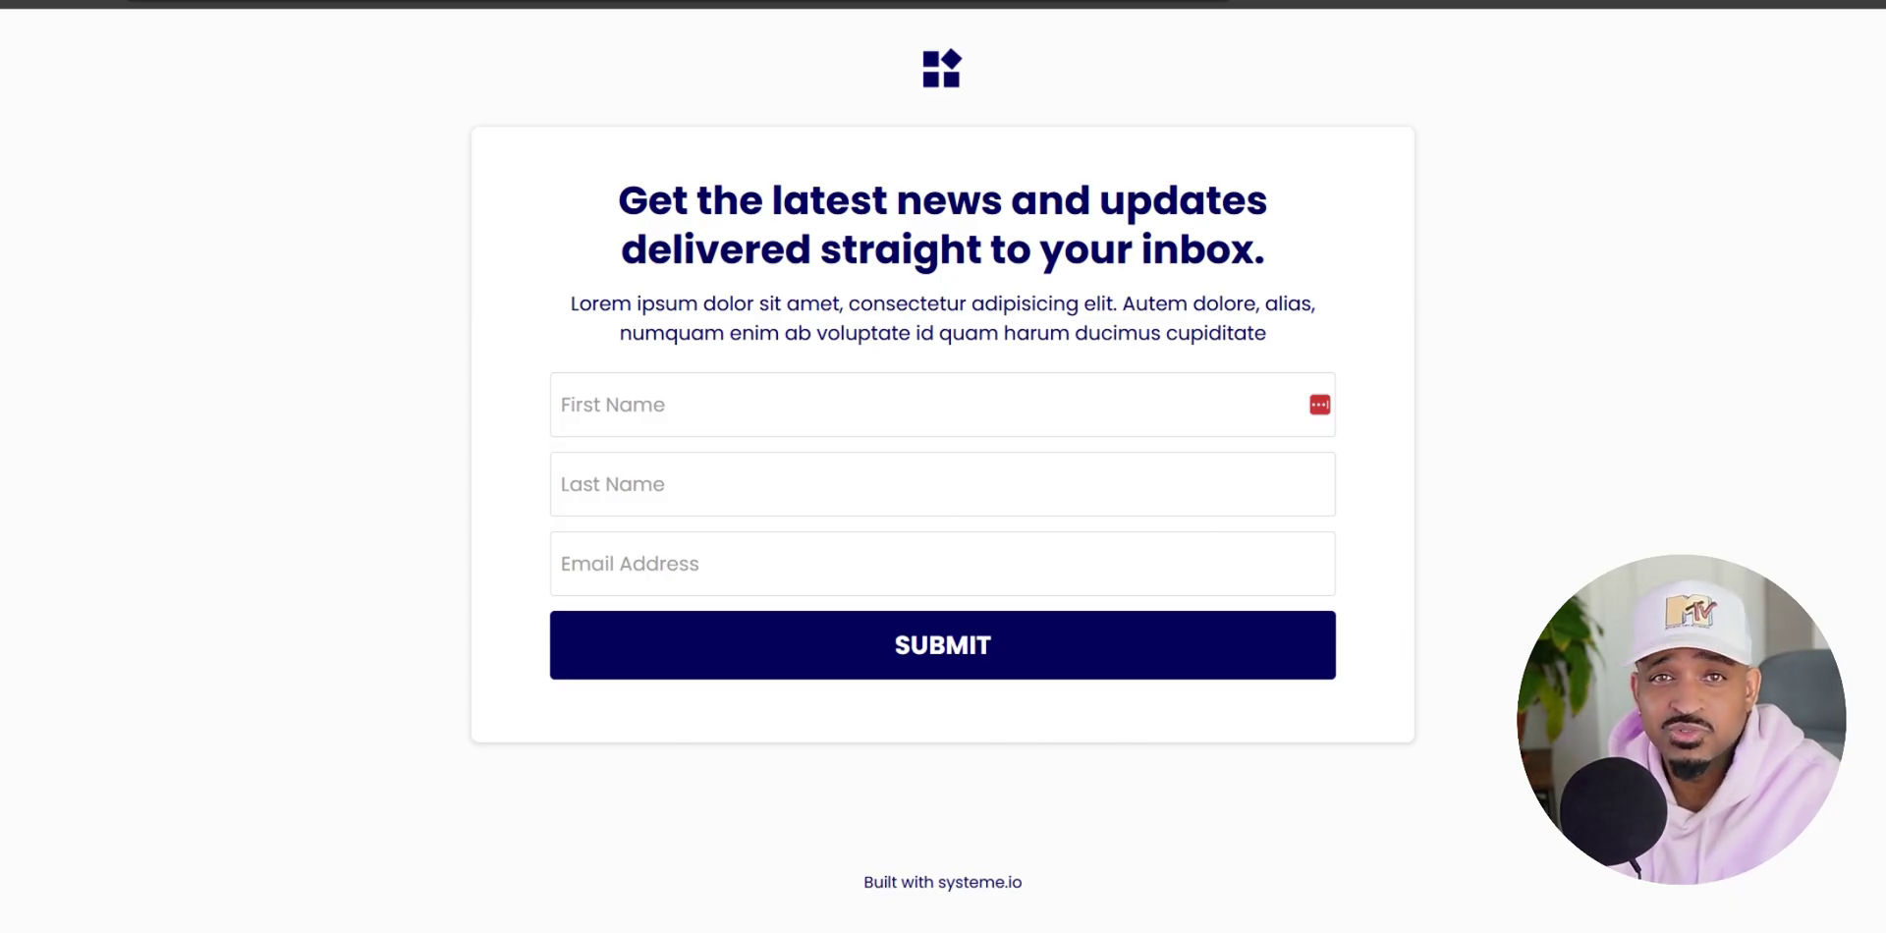
key("Escape")
mouse_move(1267, 397)
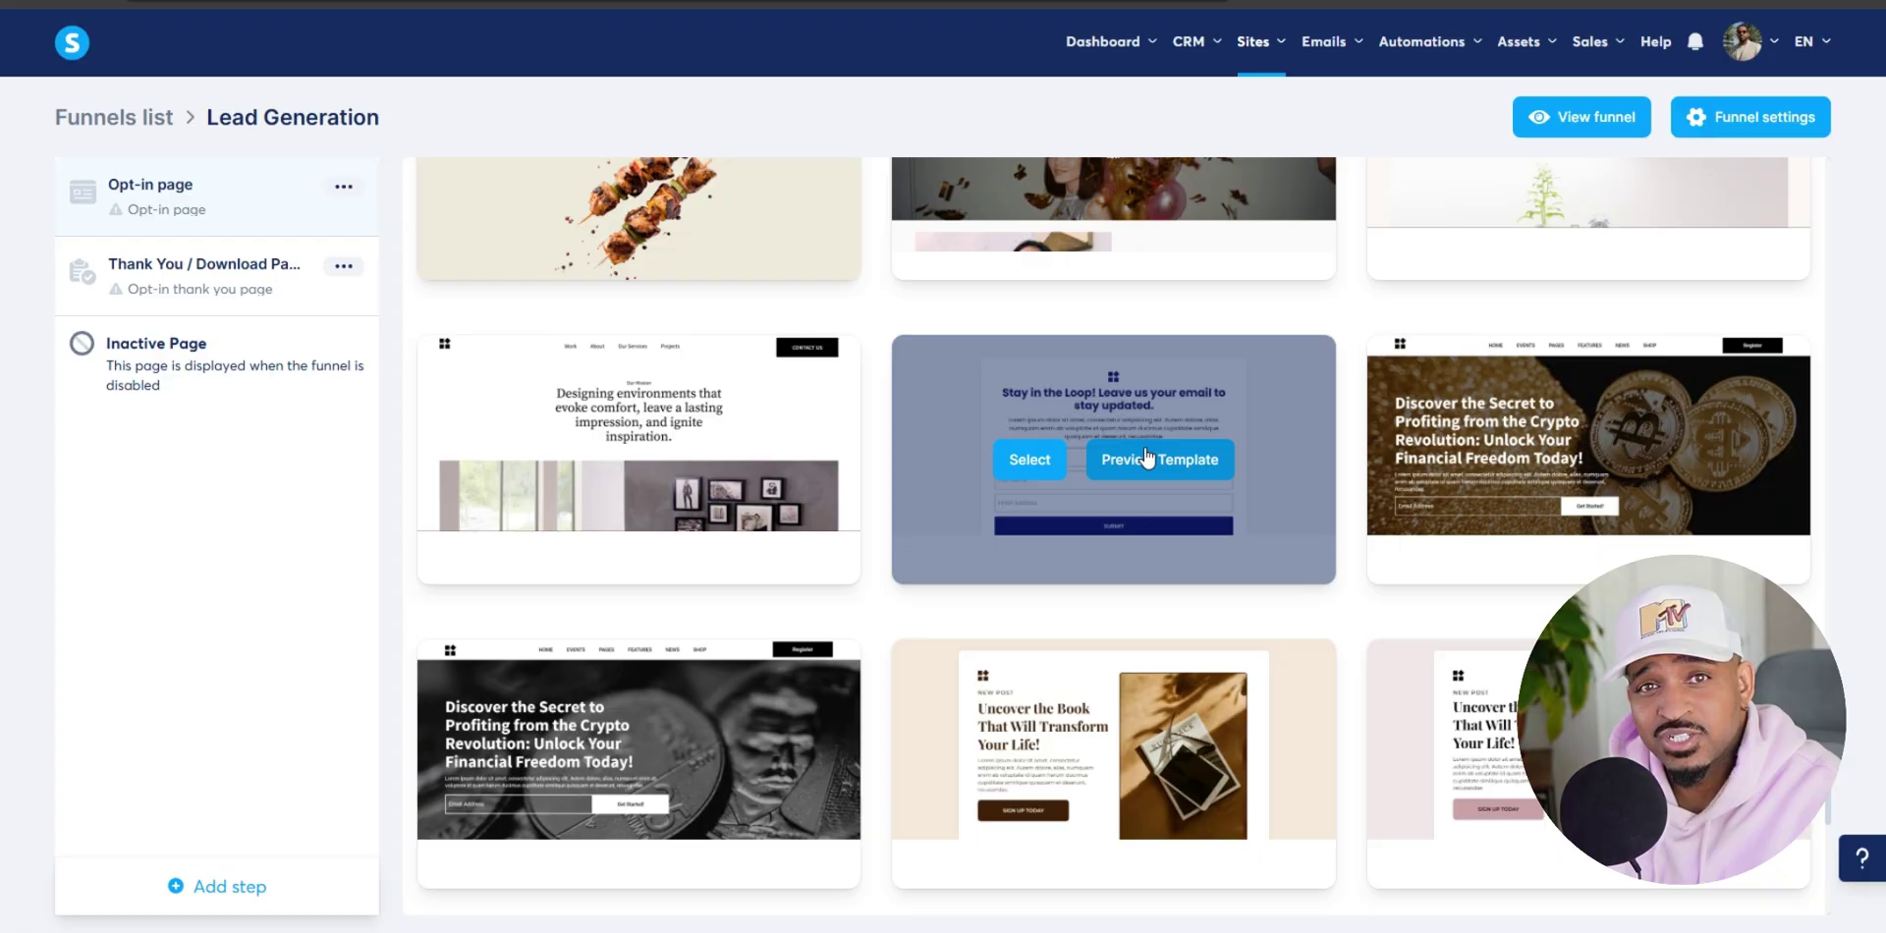
left_click(1031, 460)
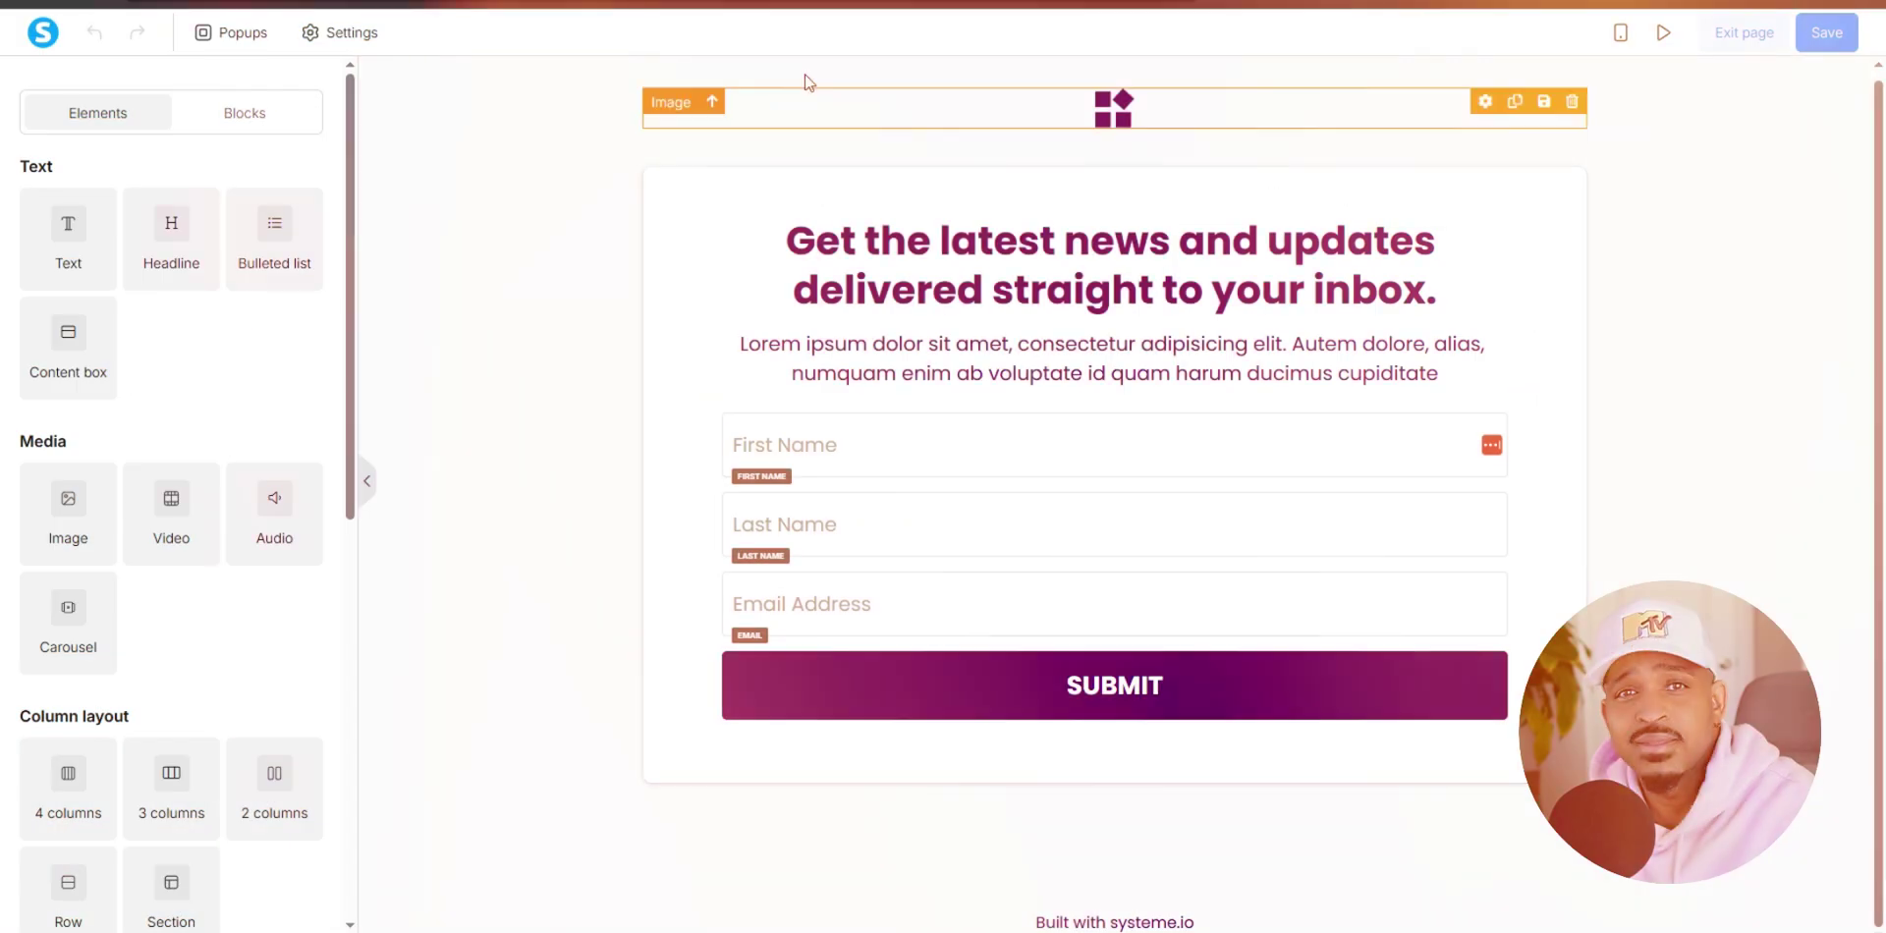
Delete the logo image, First Name field and Last Name field from the opt-in form.
left_click(1573, 102)
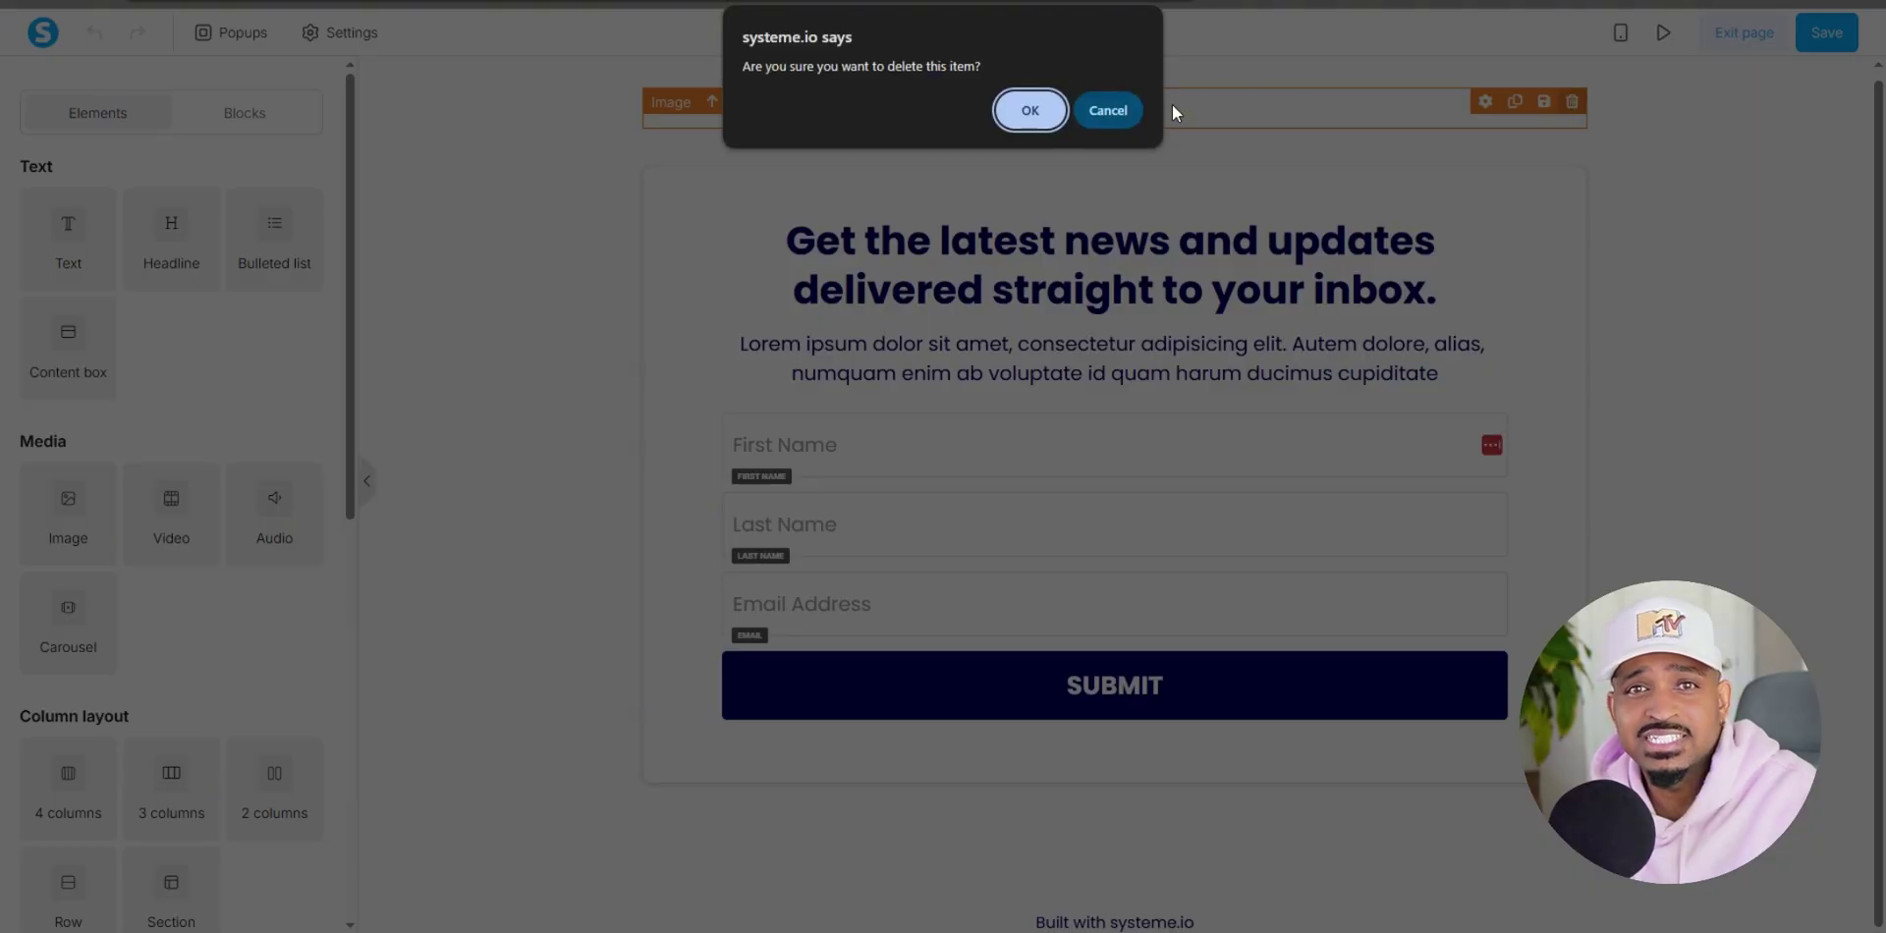
left_click(1030, 108)
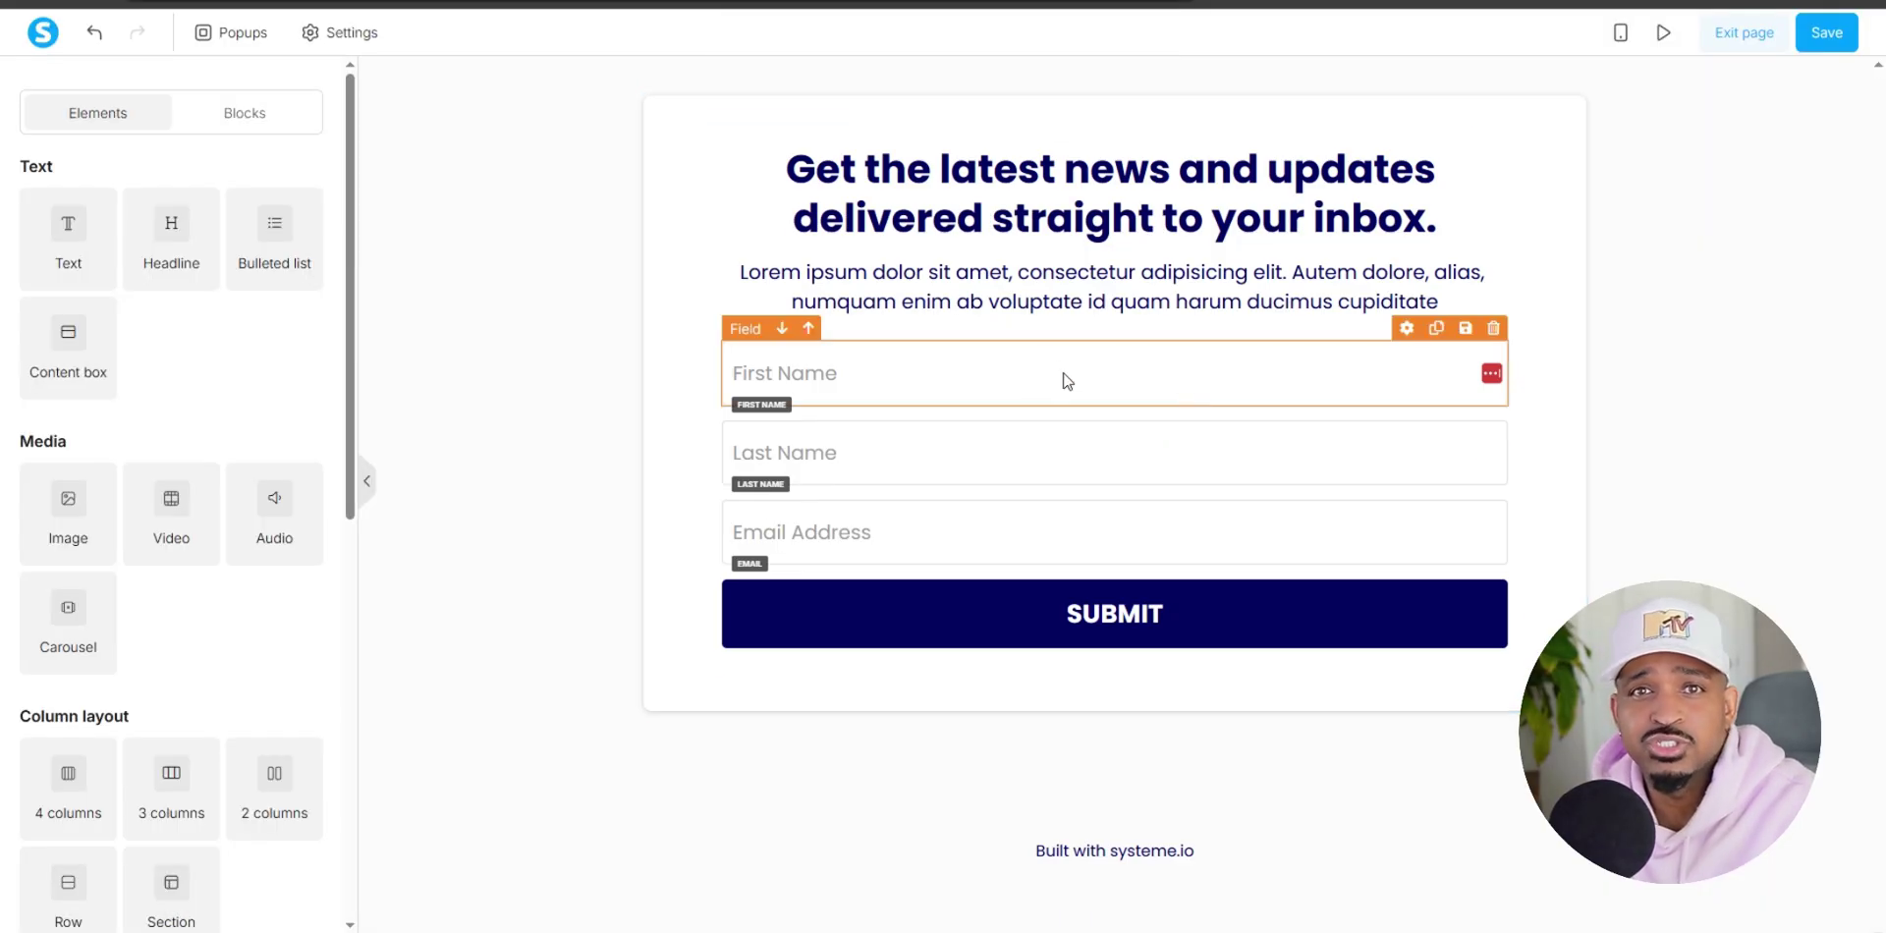
left_click(1493, 328)
key("Return")
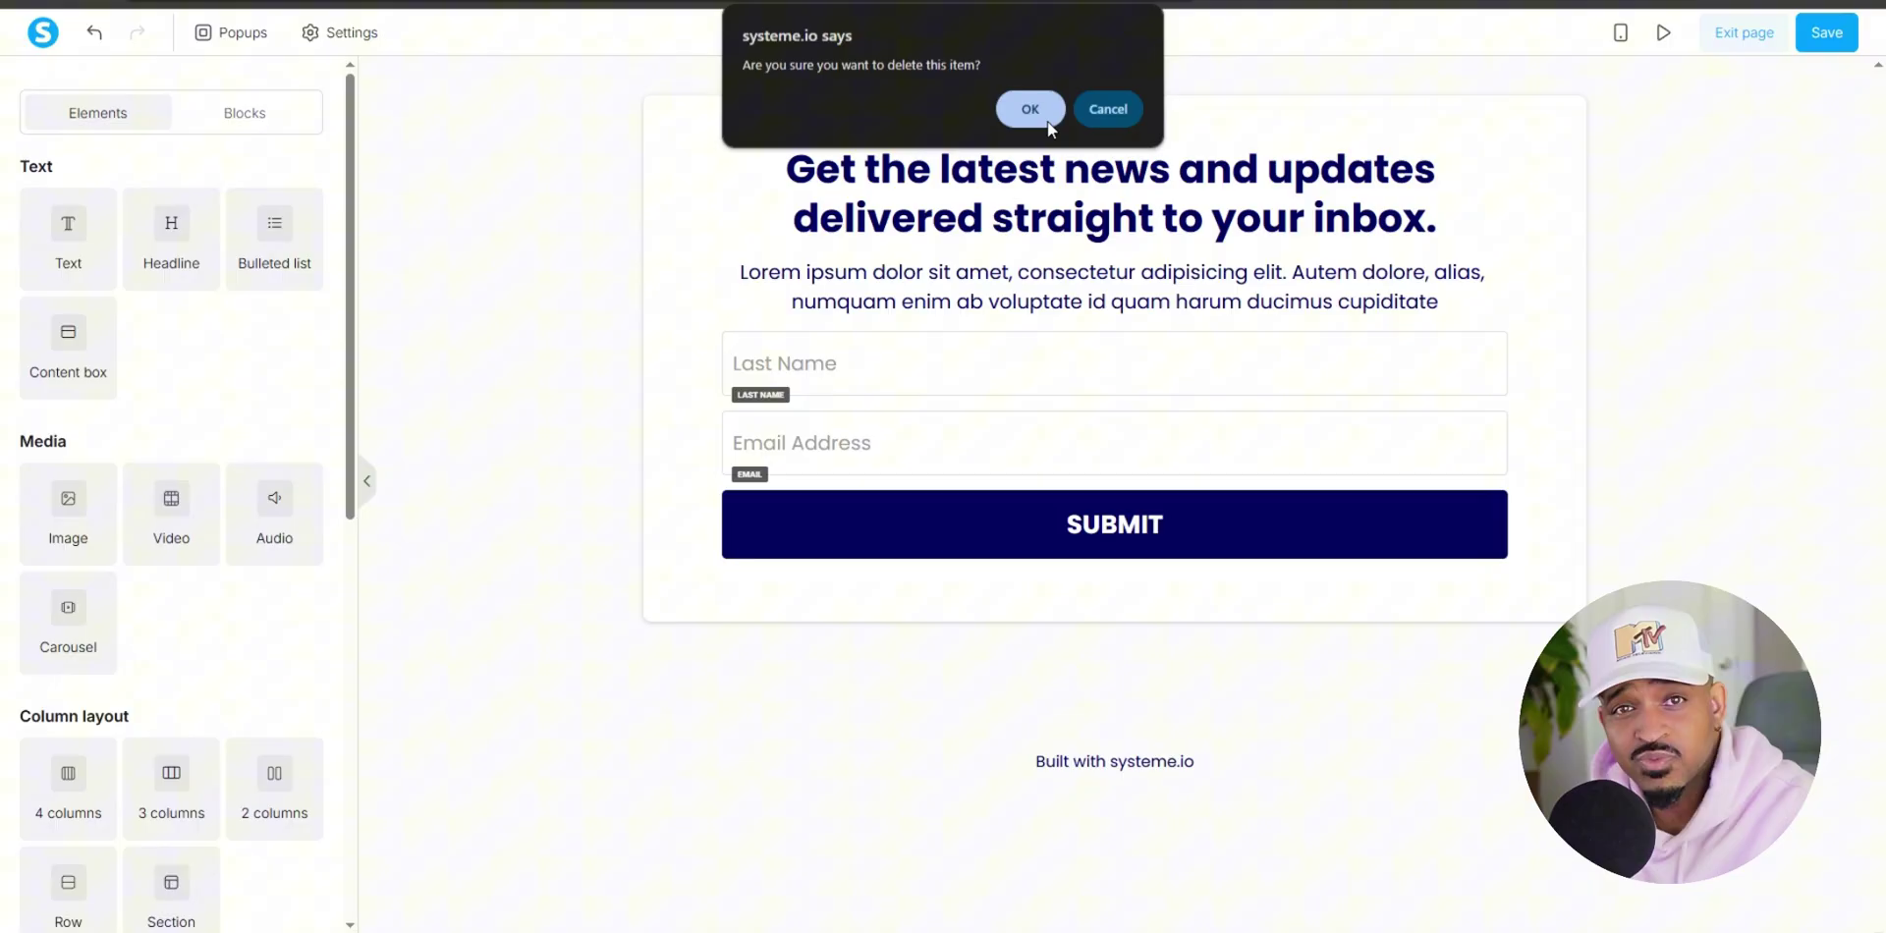
left_click(1493, 319)
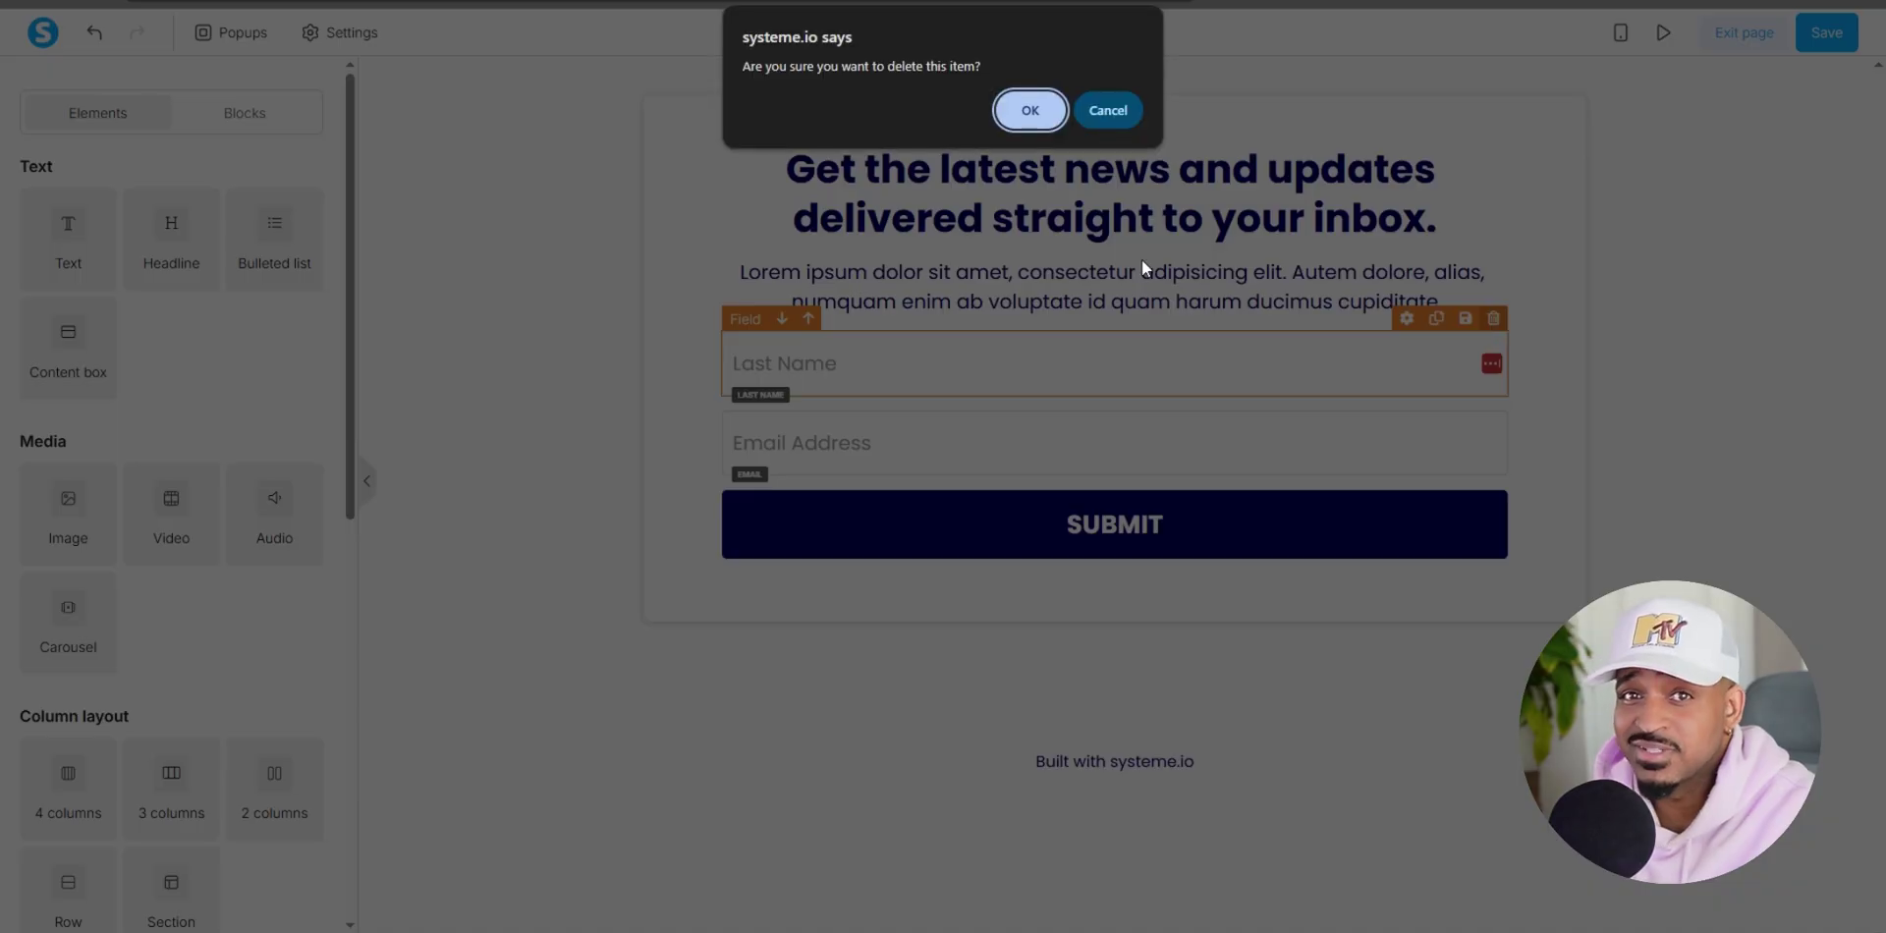
left_click(1031, 120)
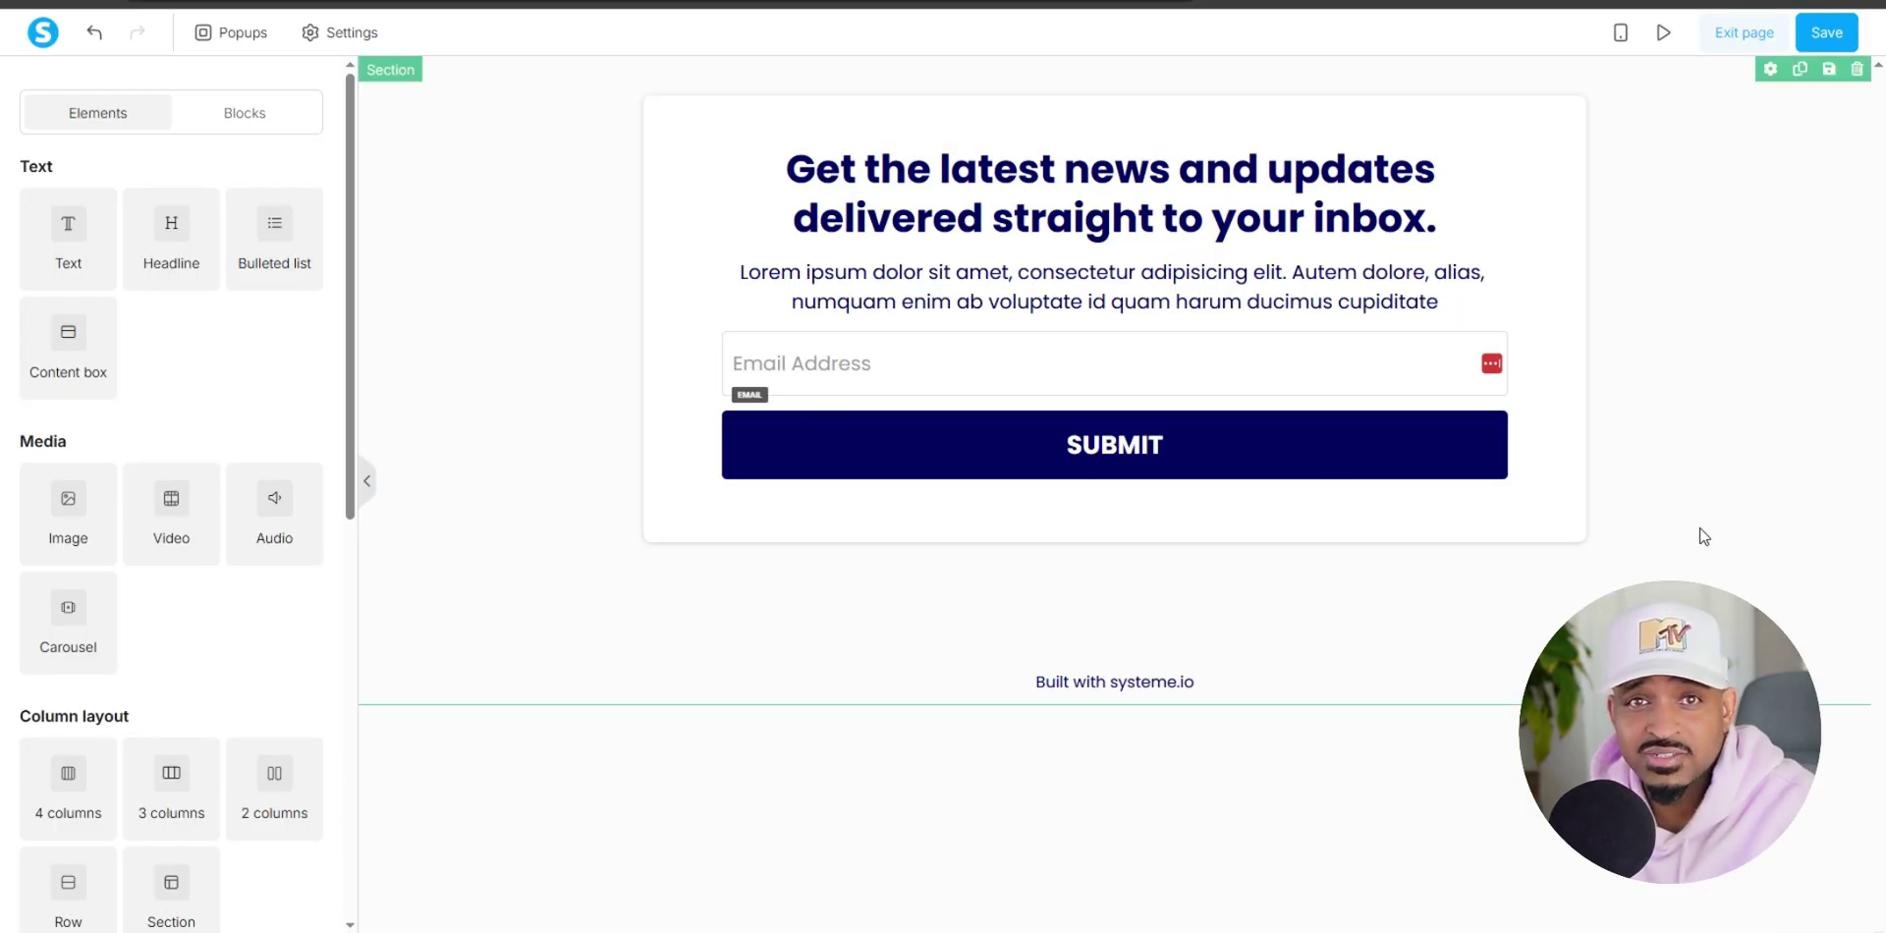
Paste a new opt-in headline over the old one and remove its italic styling.
left_click(893, 174)
left_click_drag(788, 167, 1451, 254)
right_click(1239, 221)
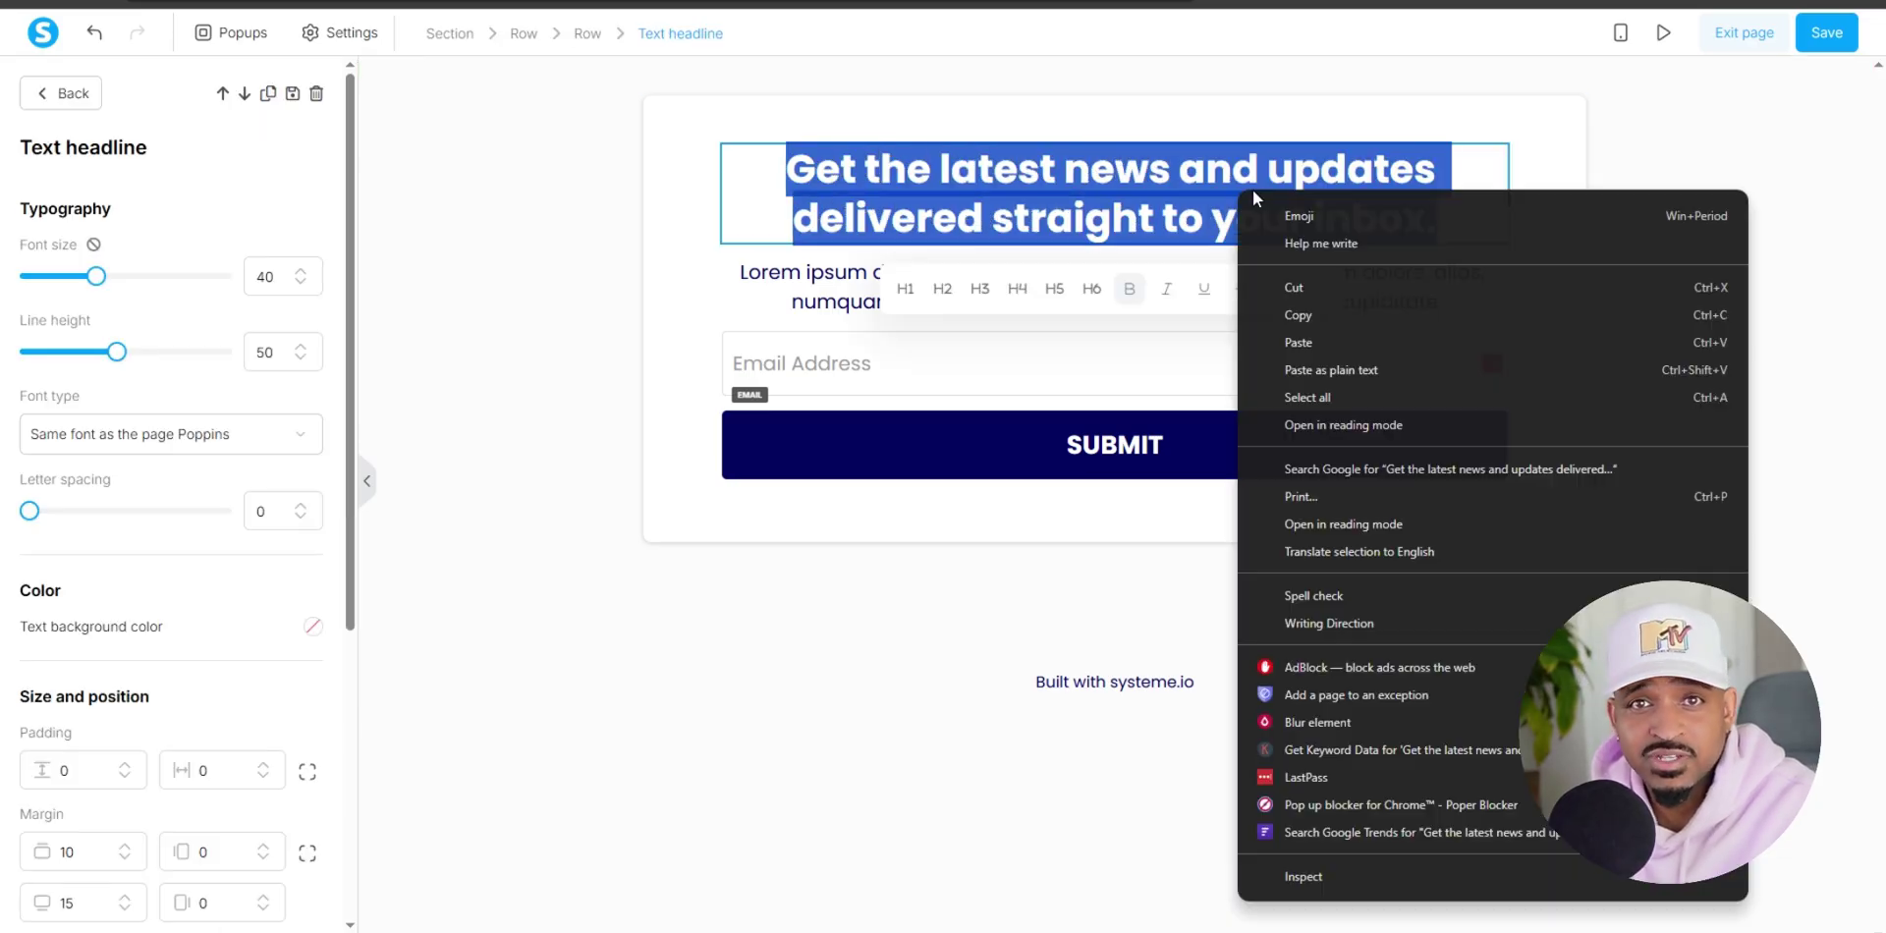
left_click(1330, 333)
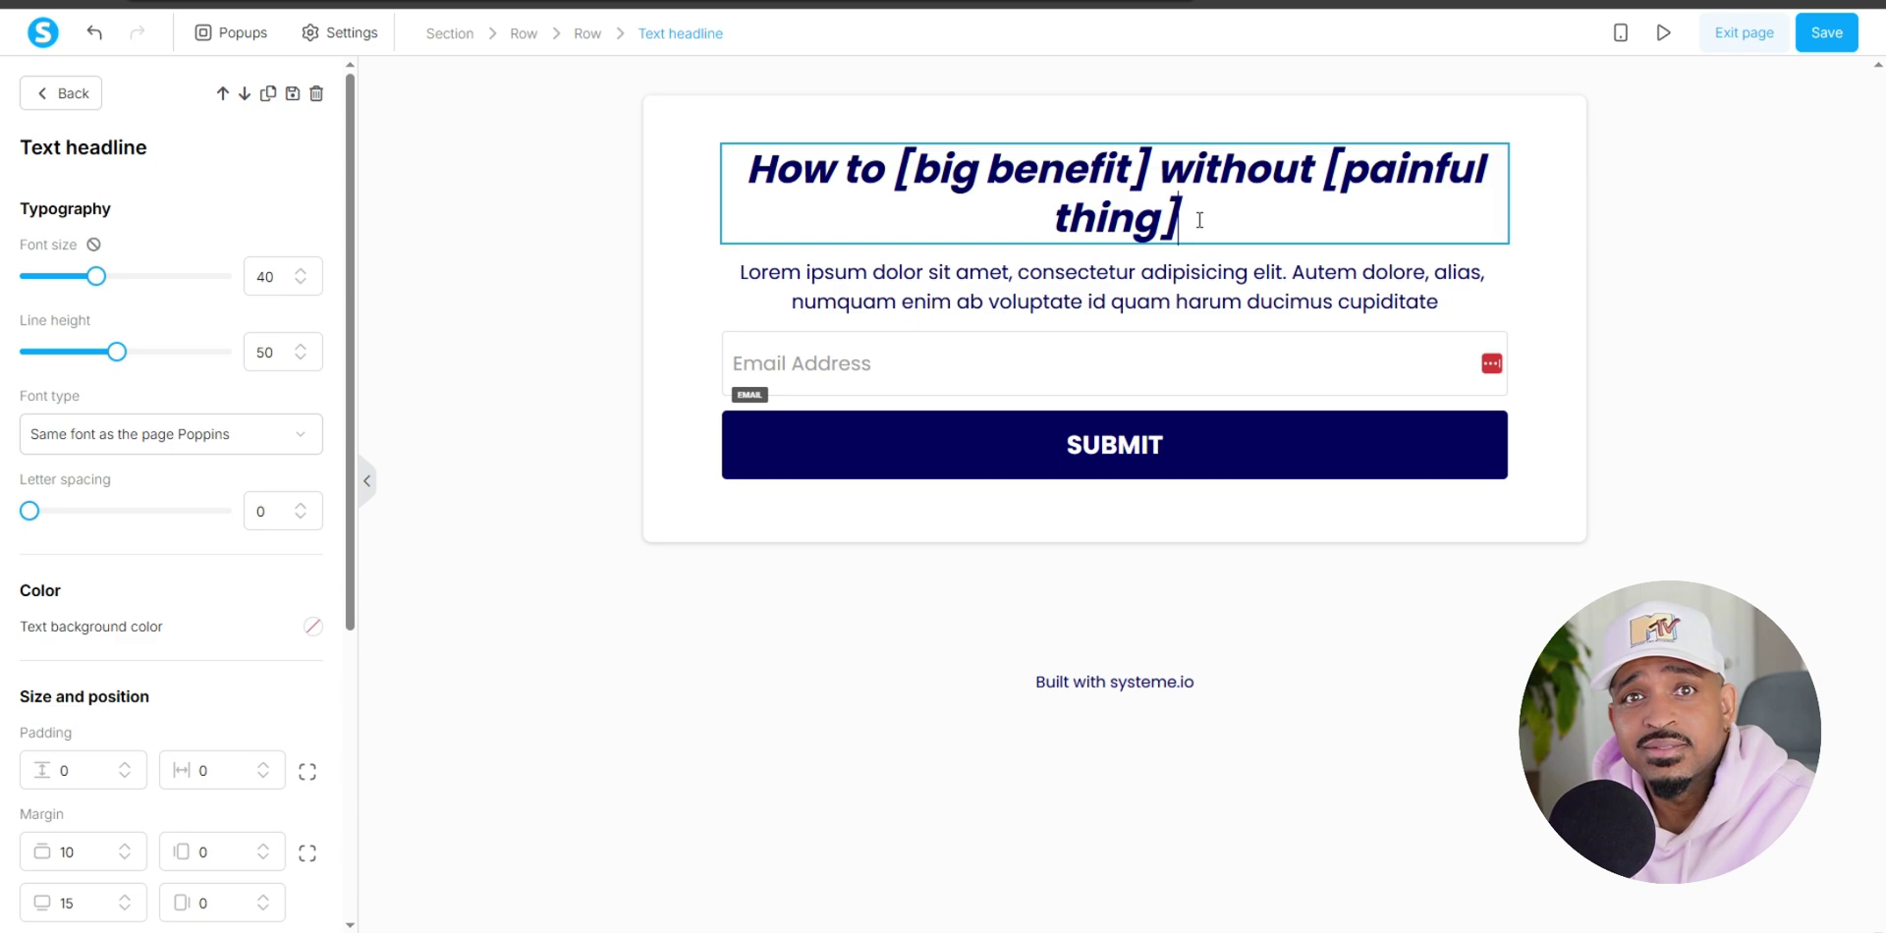
left_click_drag(1200, 220, 745, 167)
left_click(1018, 289)
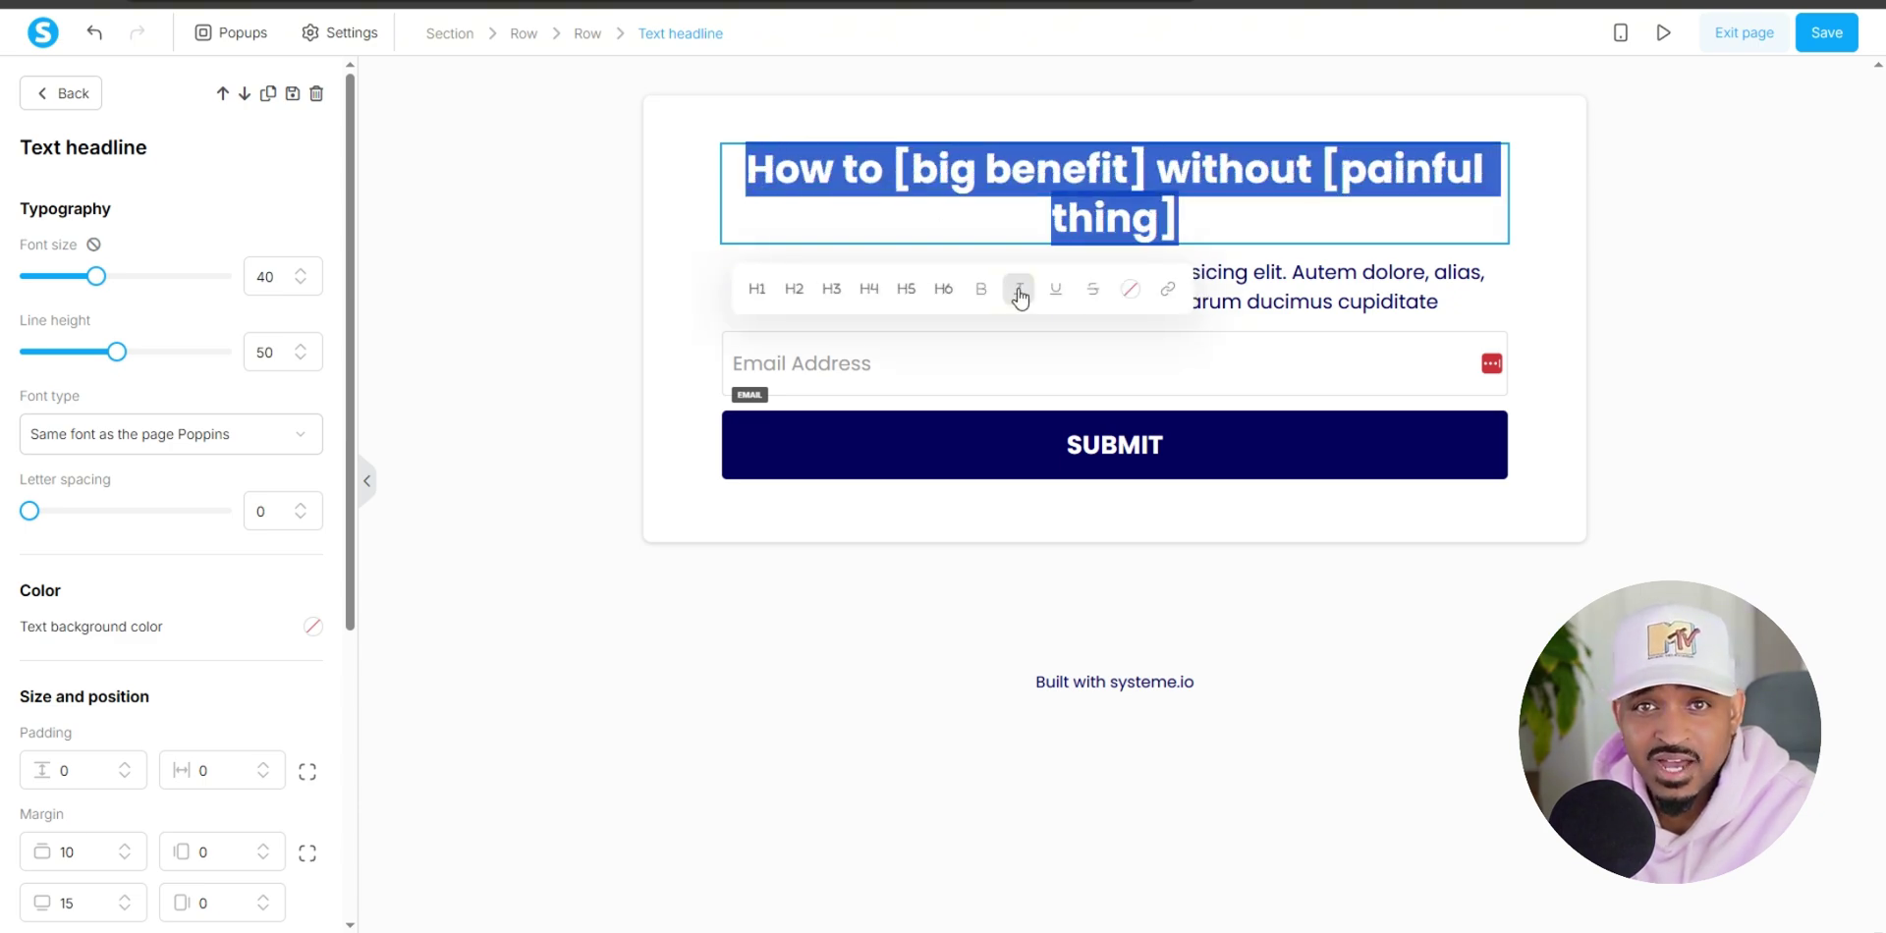
left_click(1663, 292)
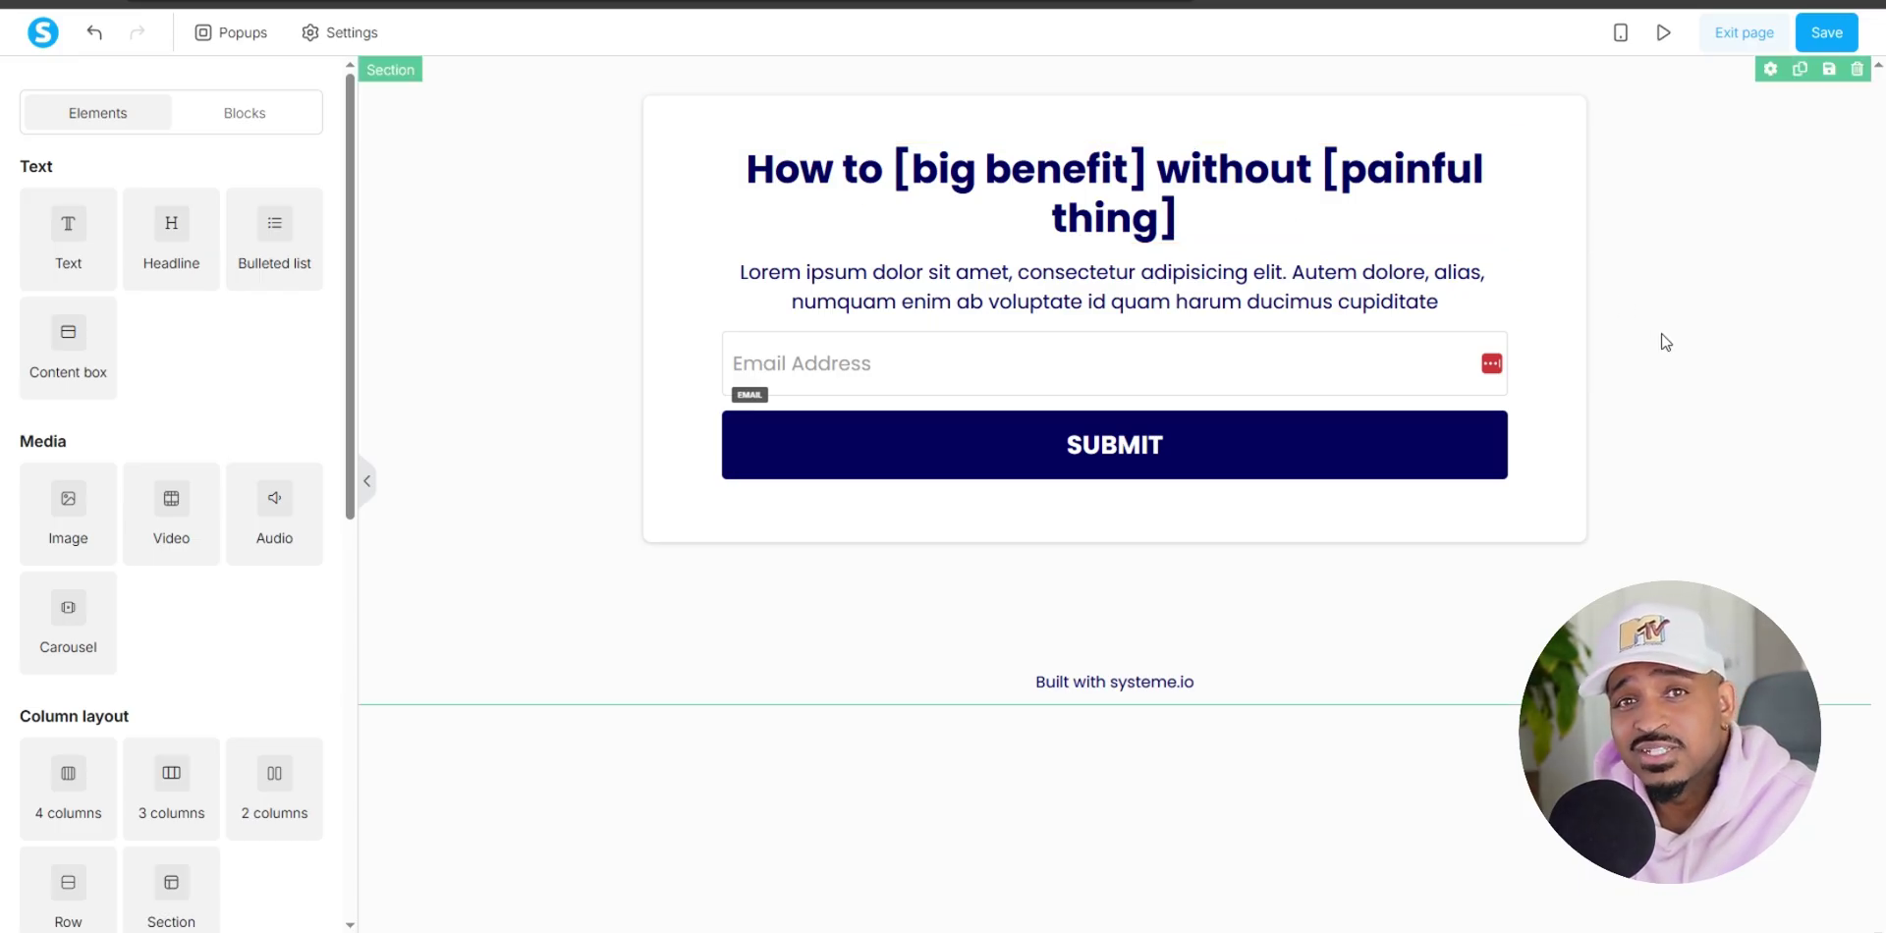
Replace the placeholder paragraph with 'Enter your best email below to get the free cheat sheet.'.
left_click(1343, 281)
left_click_drag(1453, 295, 730, 271)
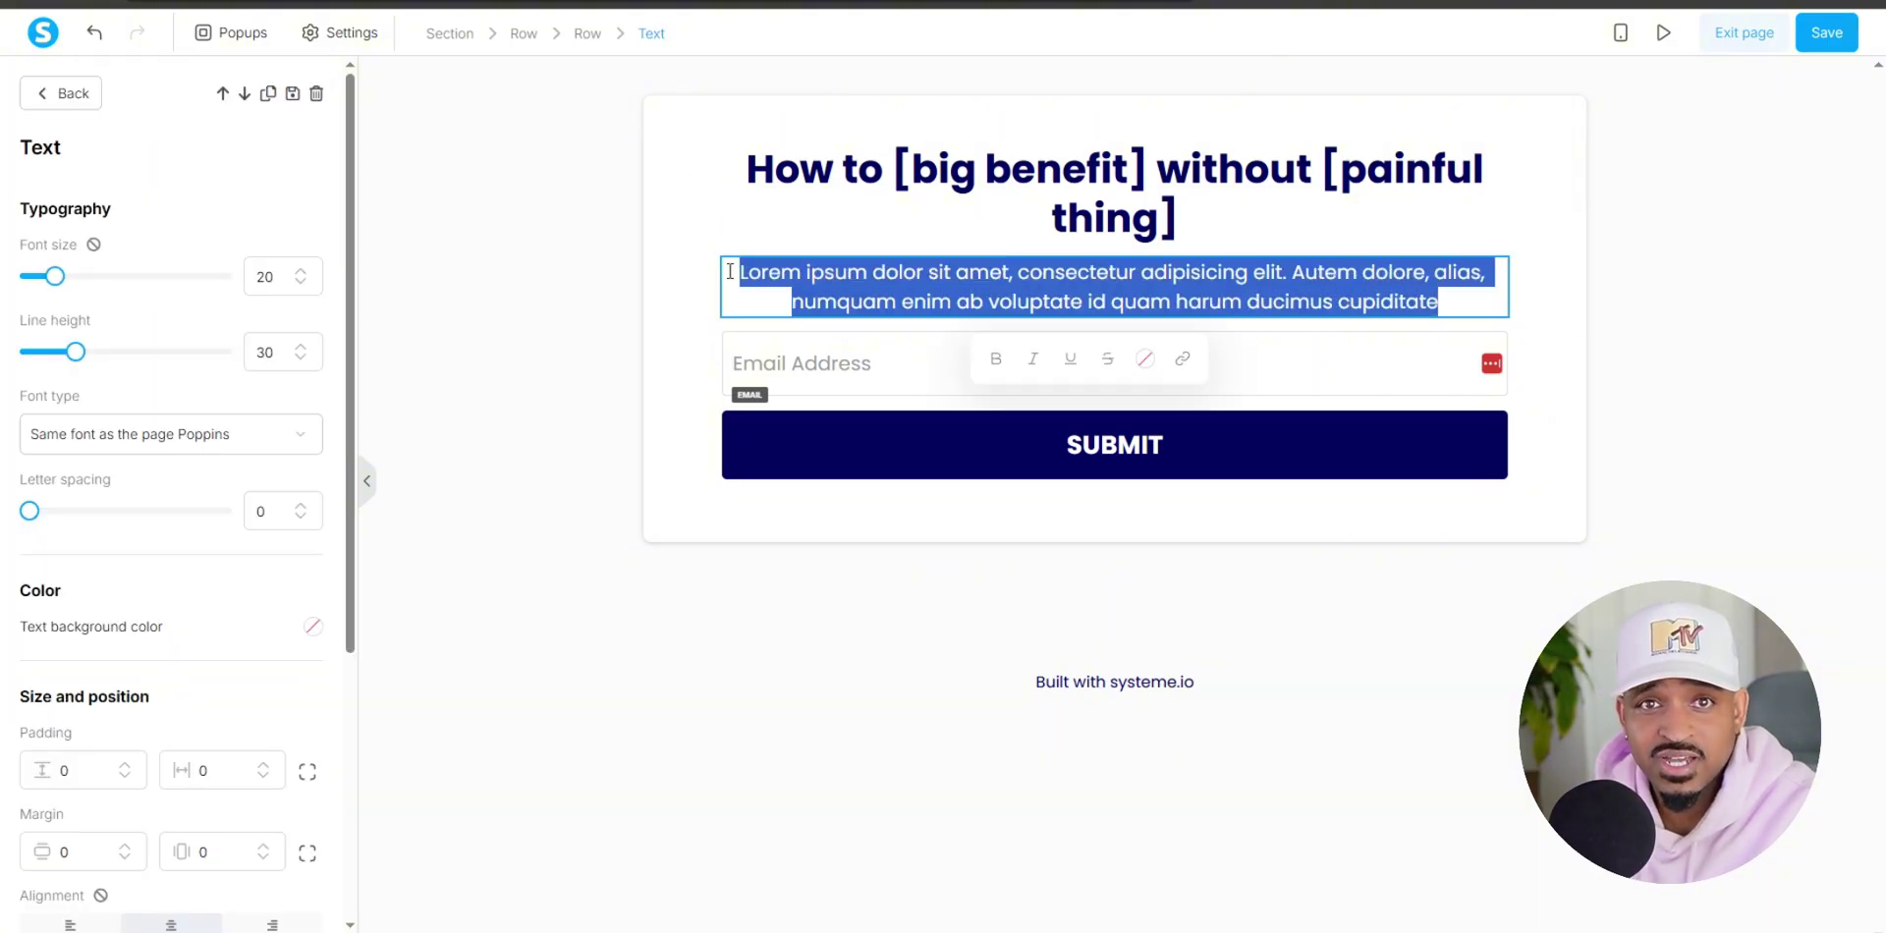
type("Enter")
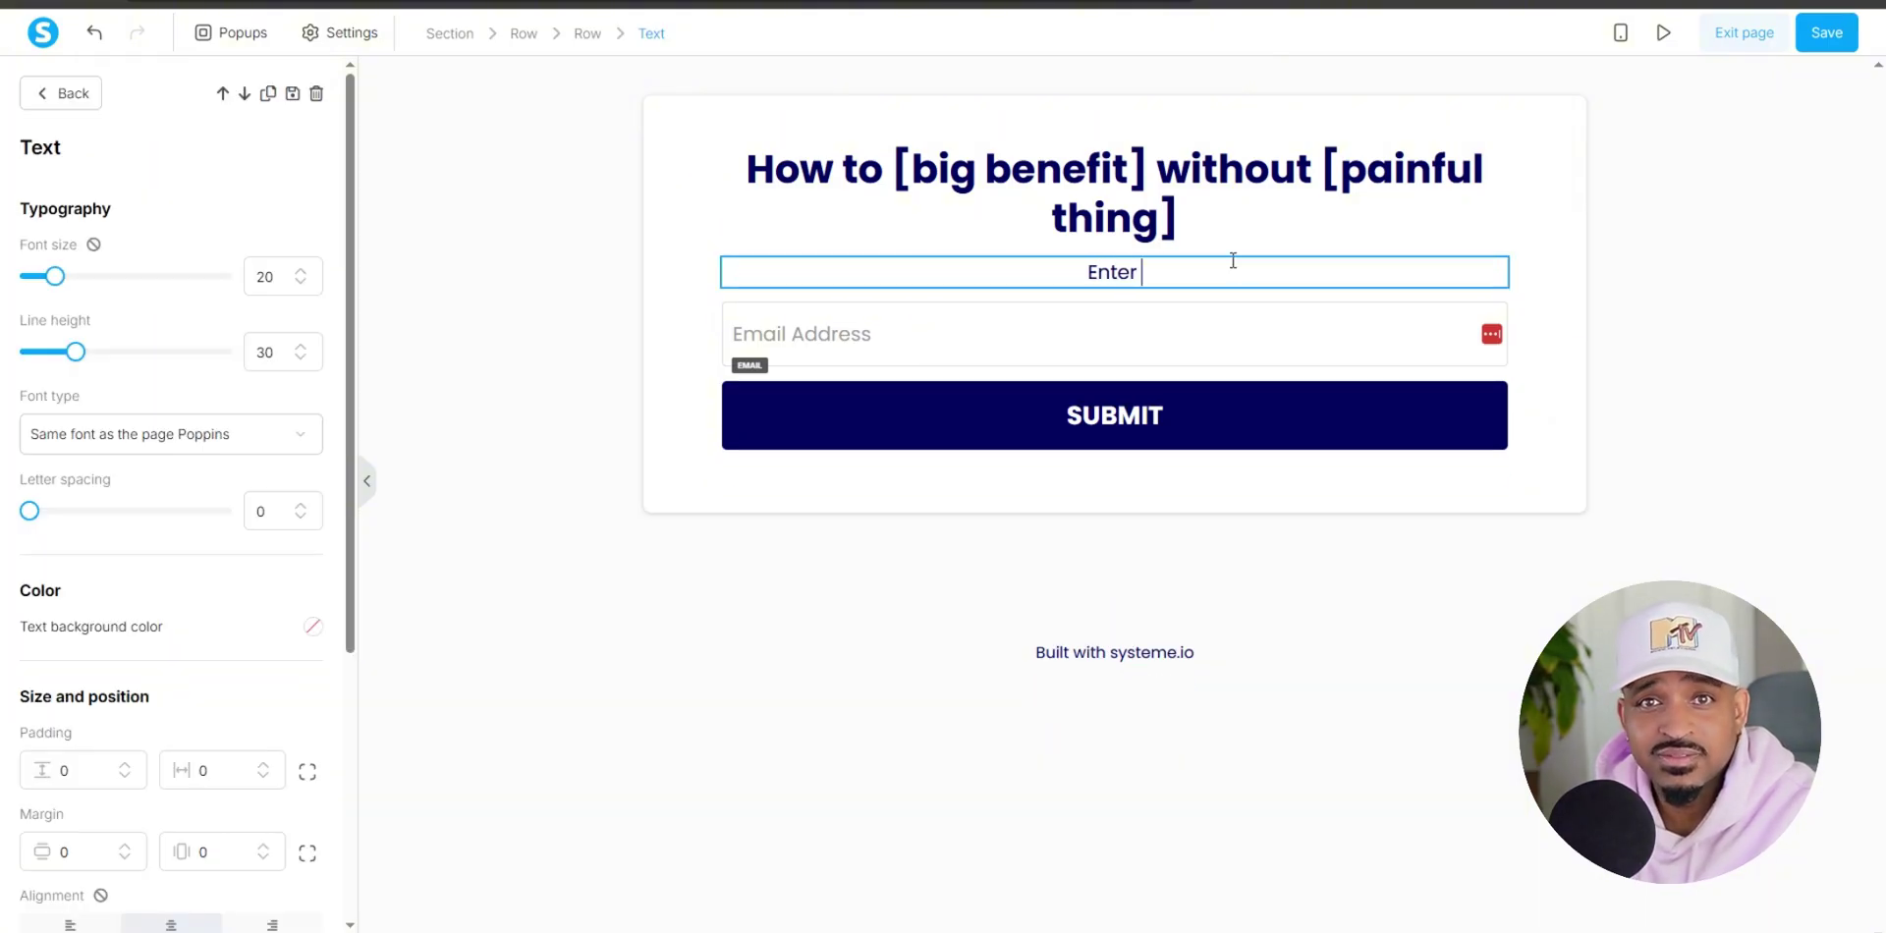
type(" your be")
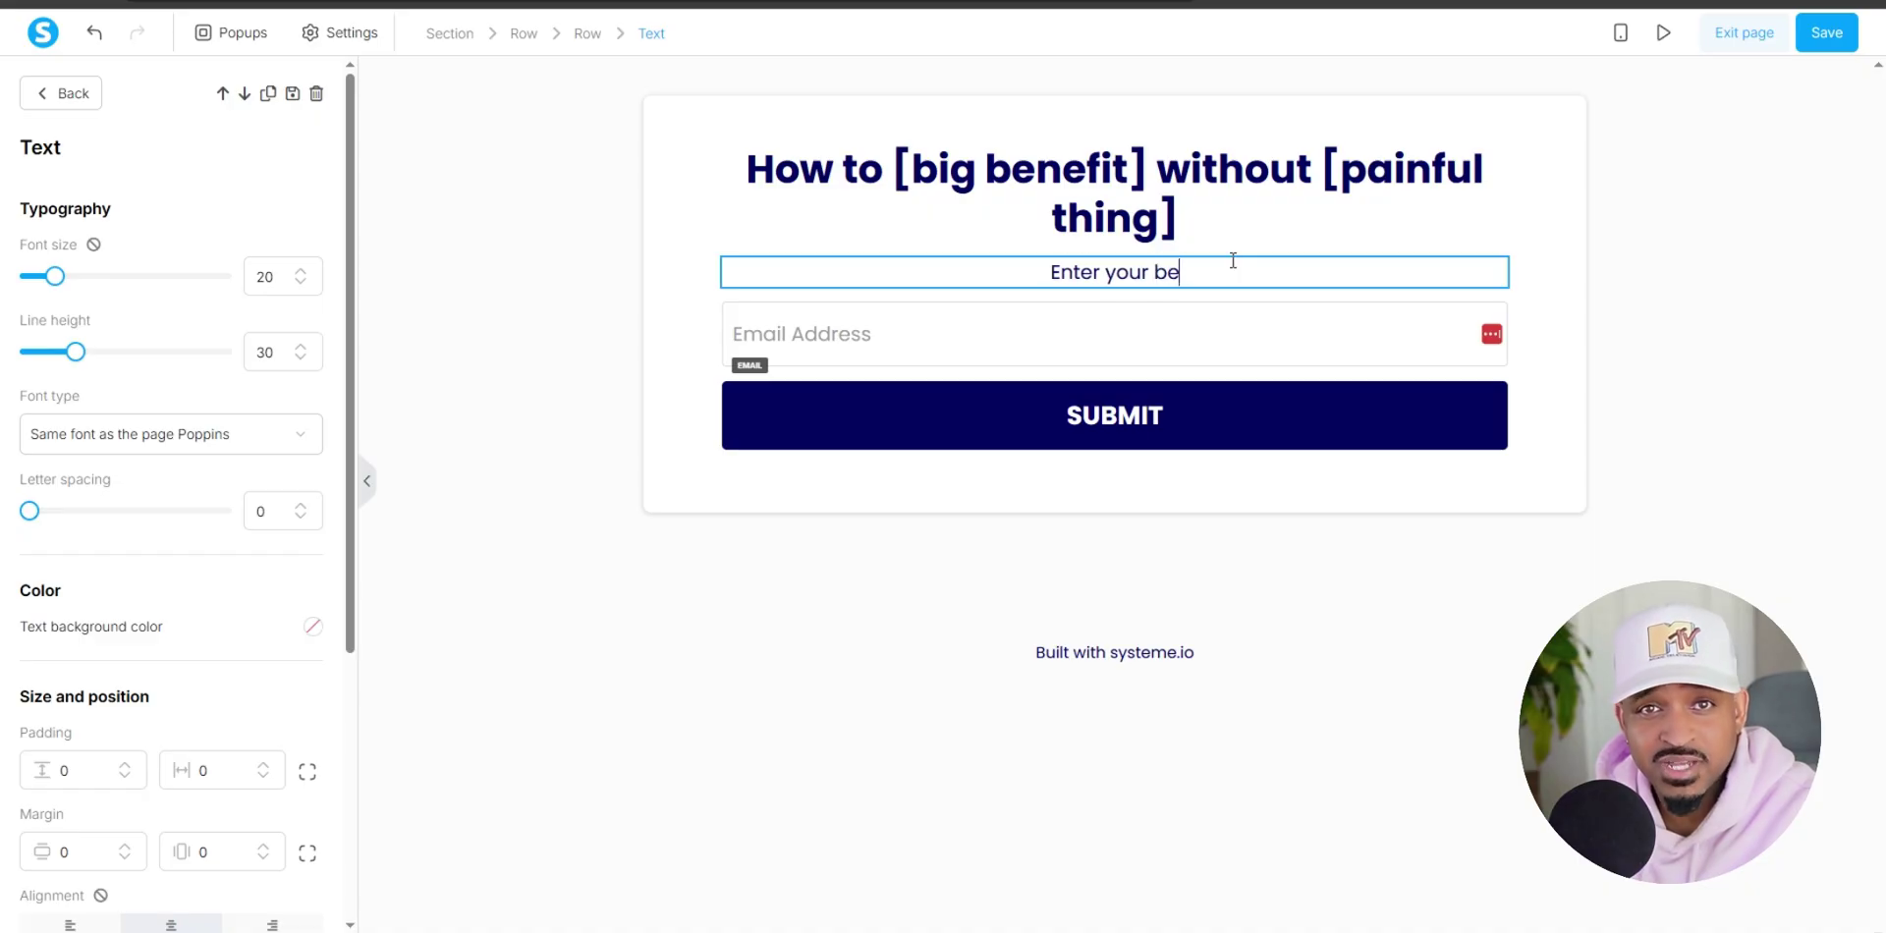
type("st email be")
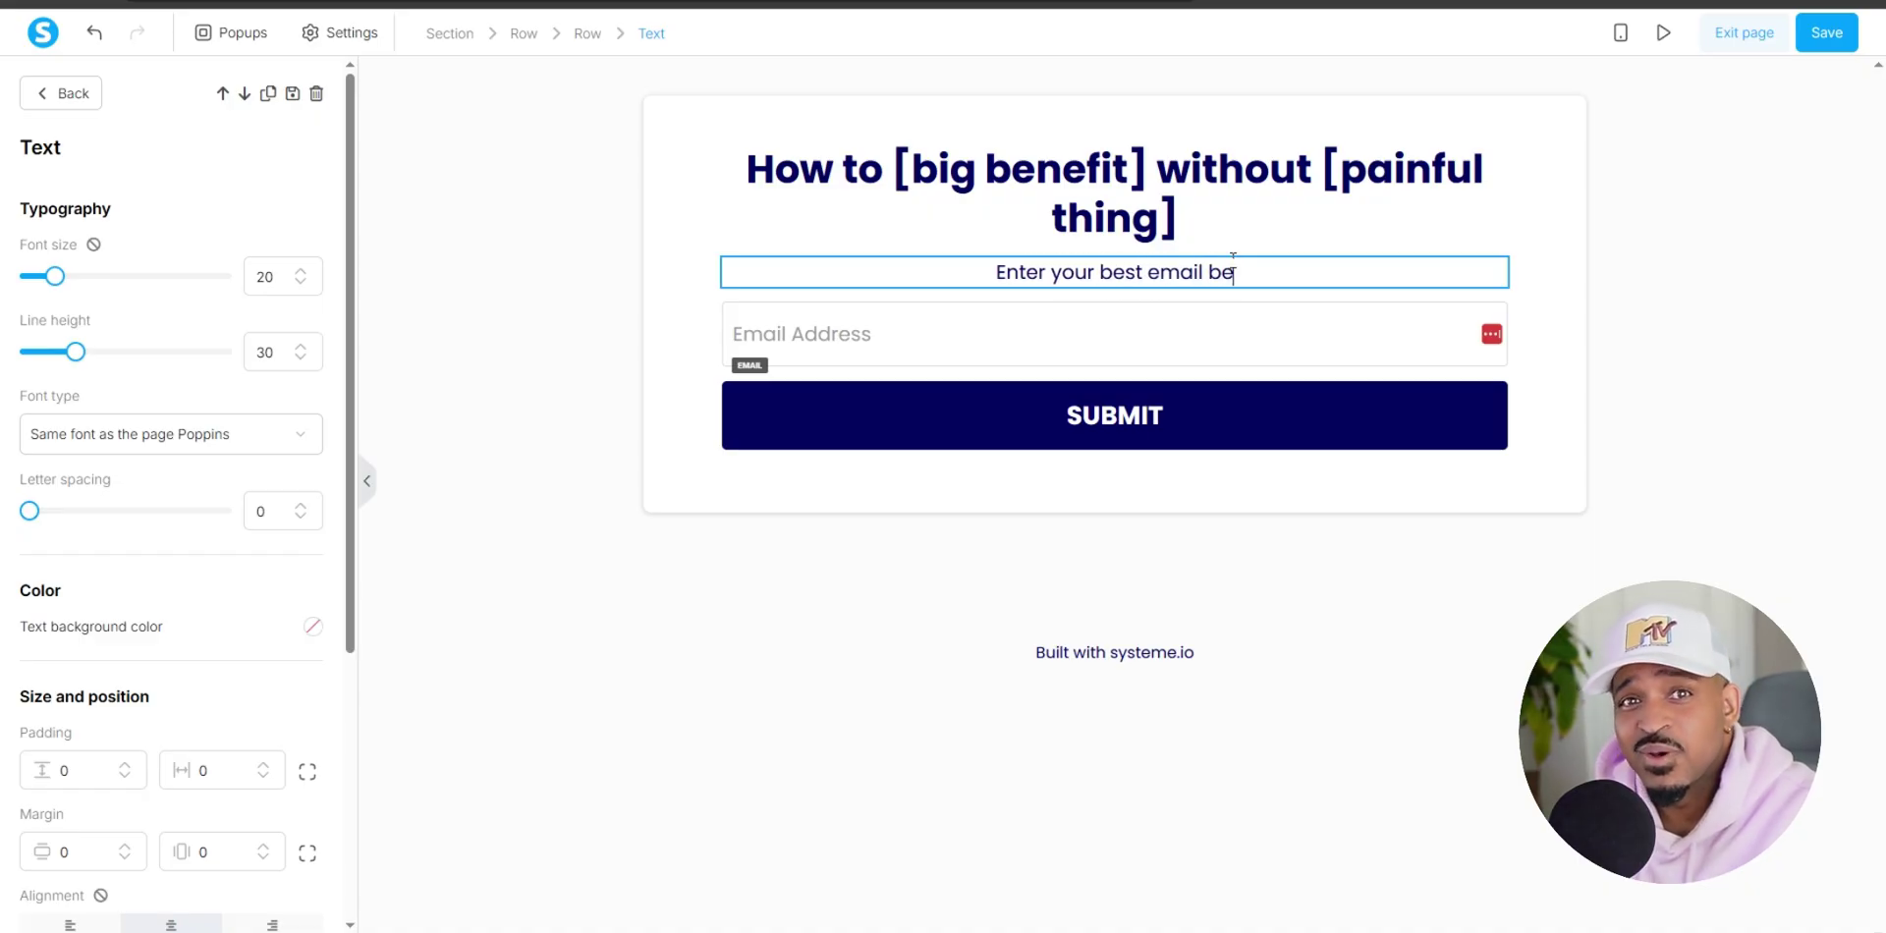
type("low to get ")
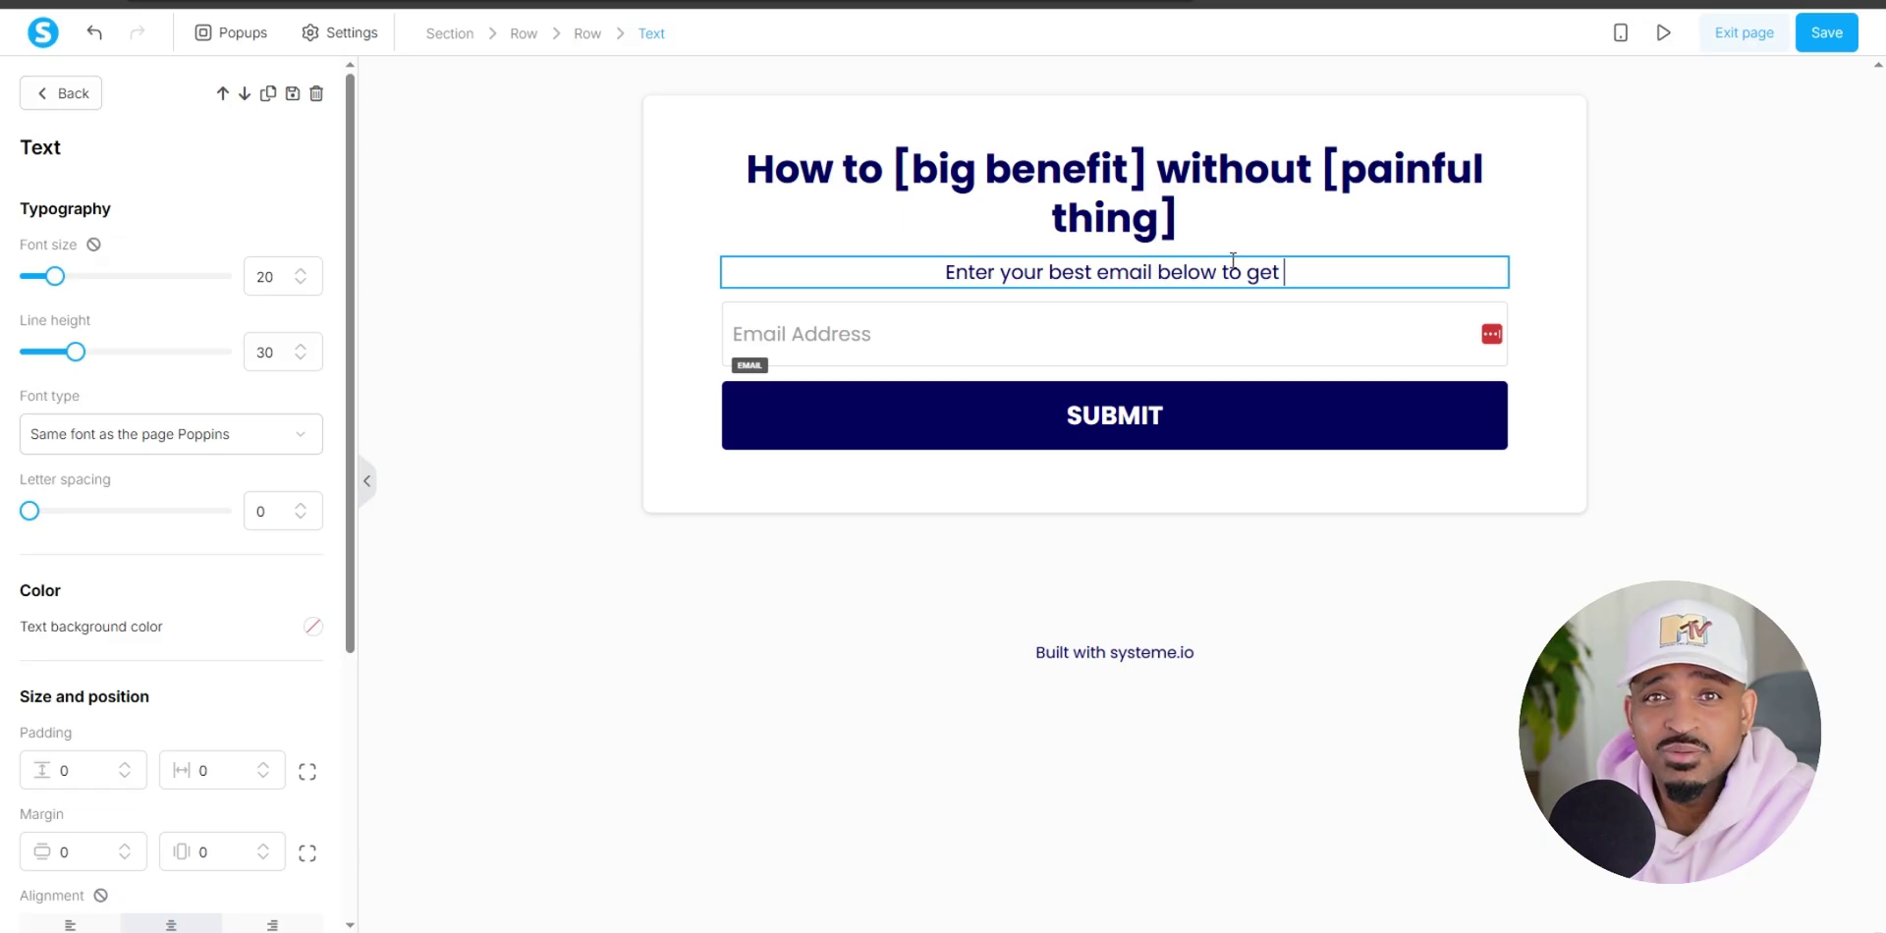
type("the fr")
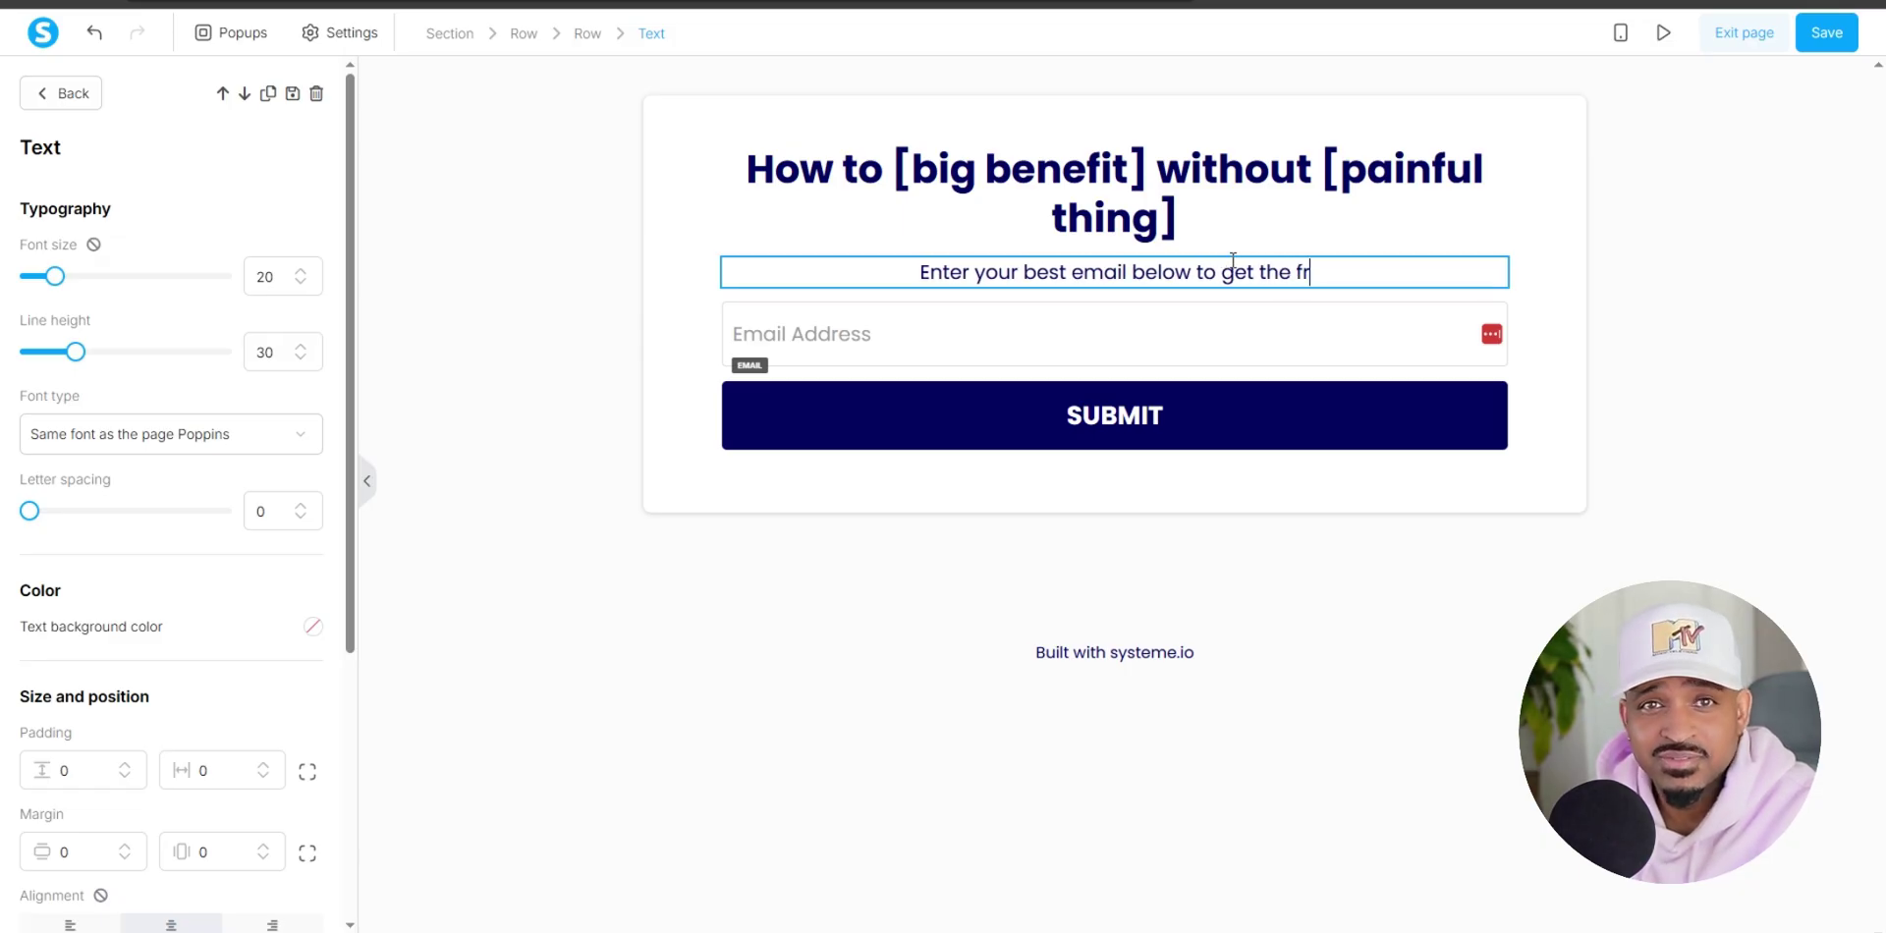
type("ee cheat sheet")
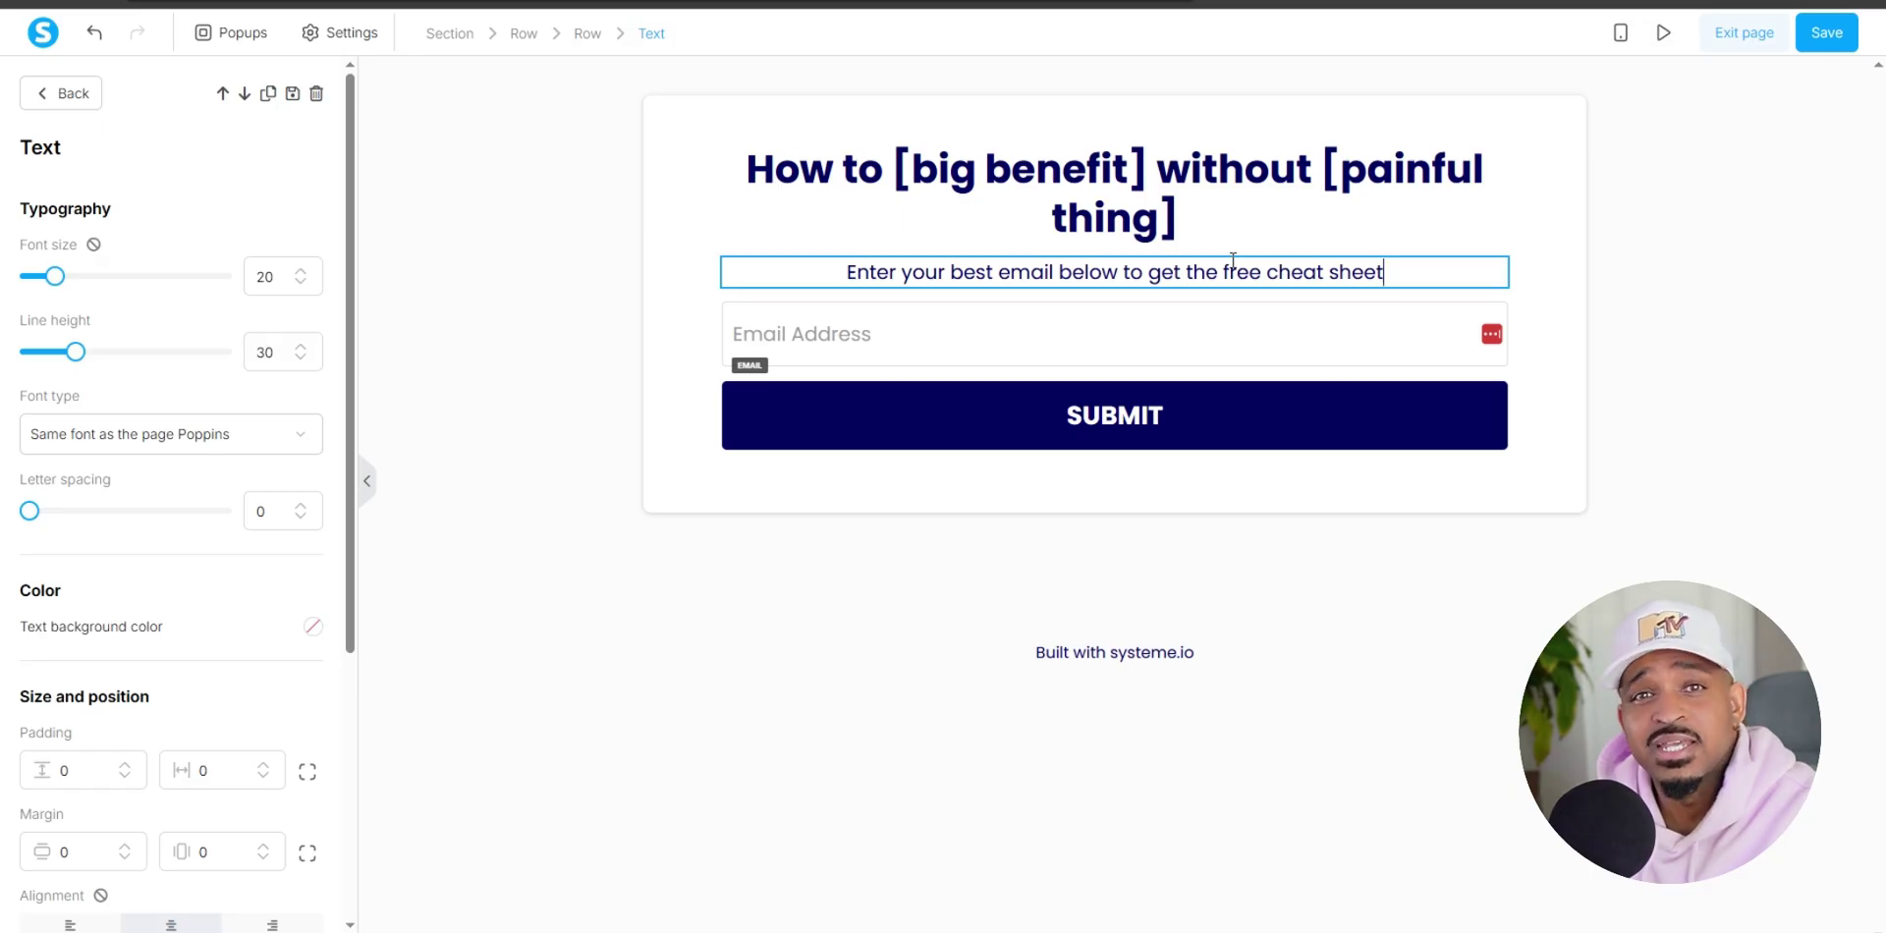
type(".")
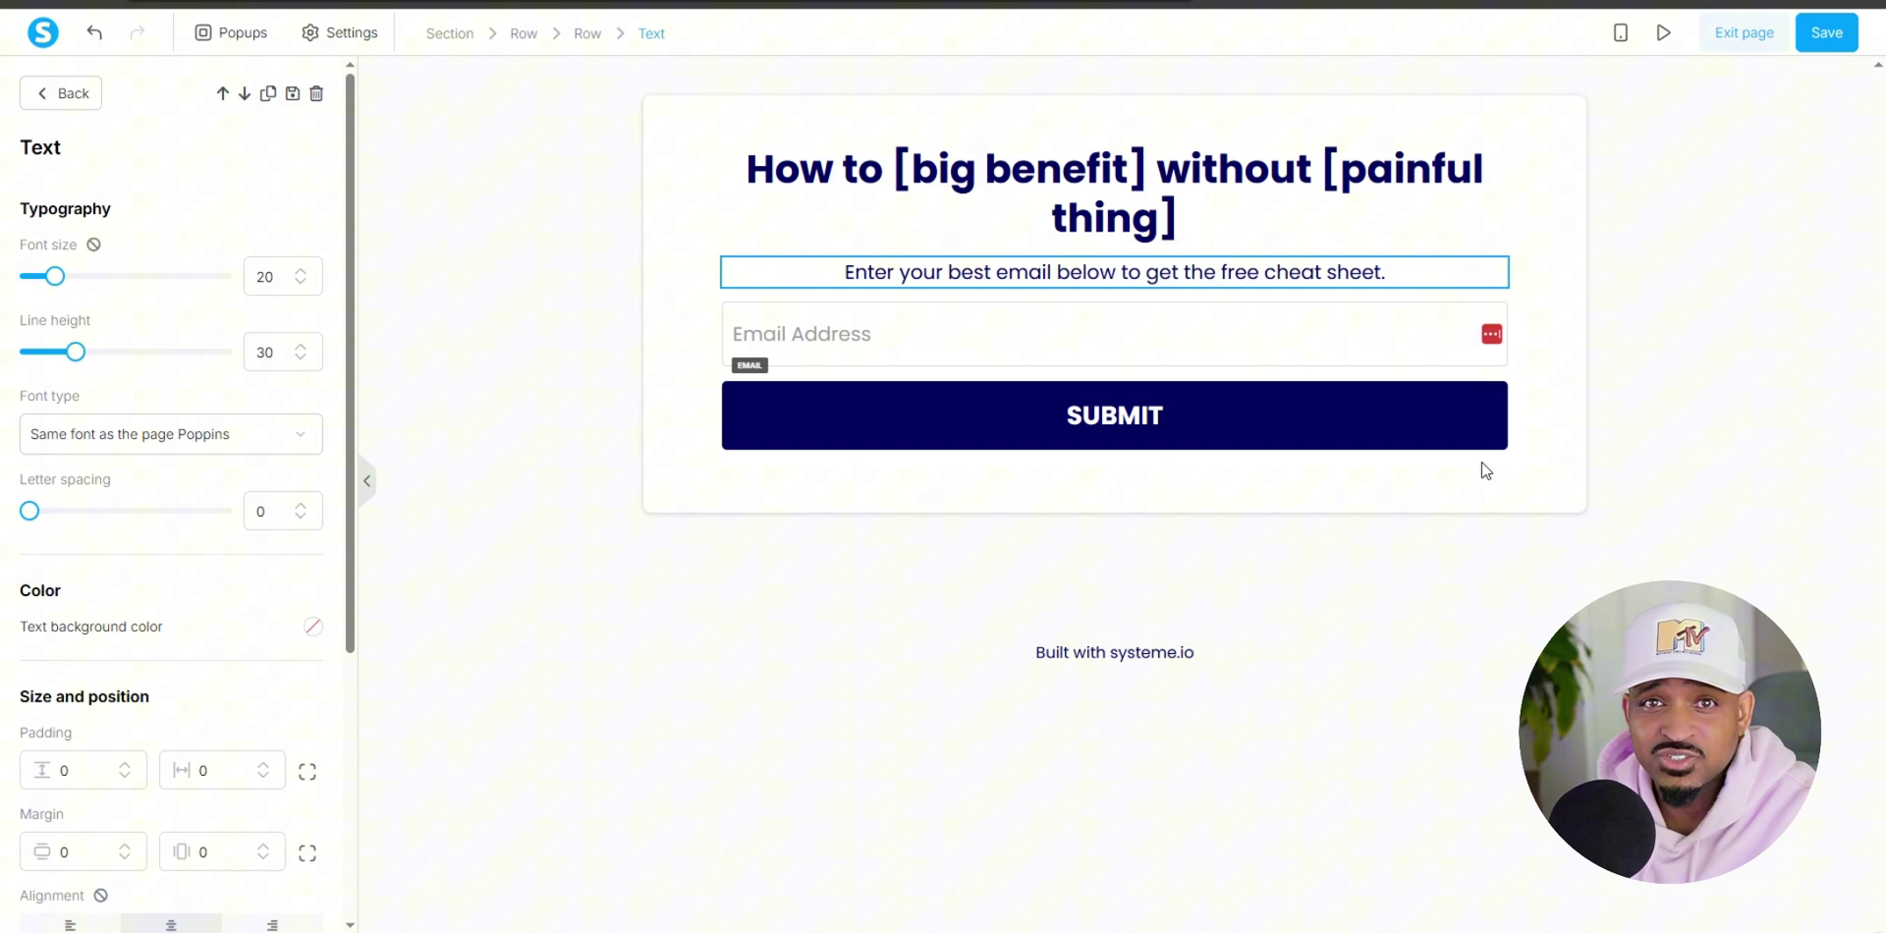
Relabel the SUBMIT button 'Click Here To Continue'.
left_click(953, 424)
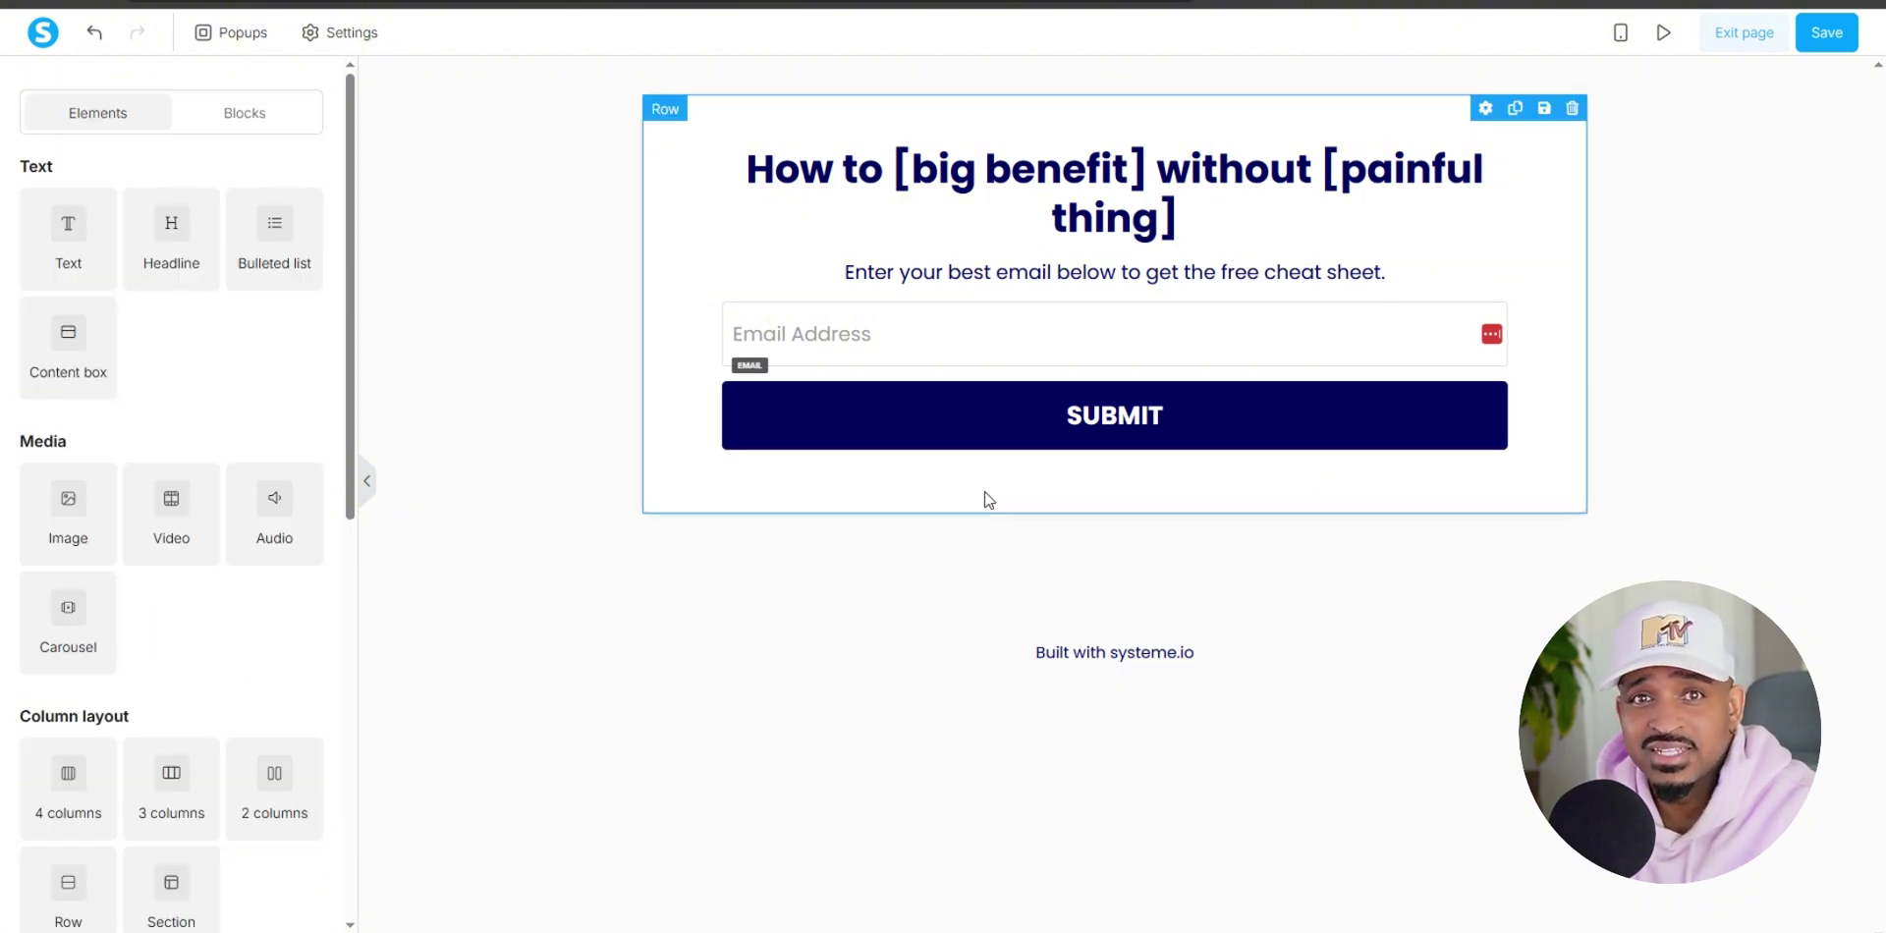
left_click(1012, 426)
right_click(1011, 422)
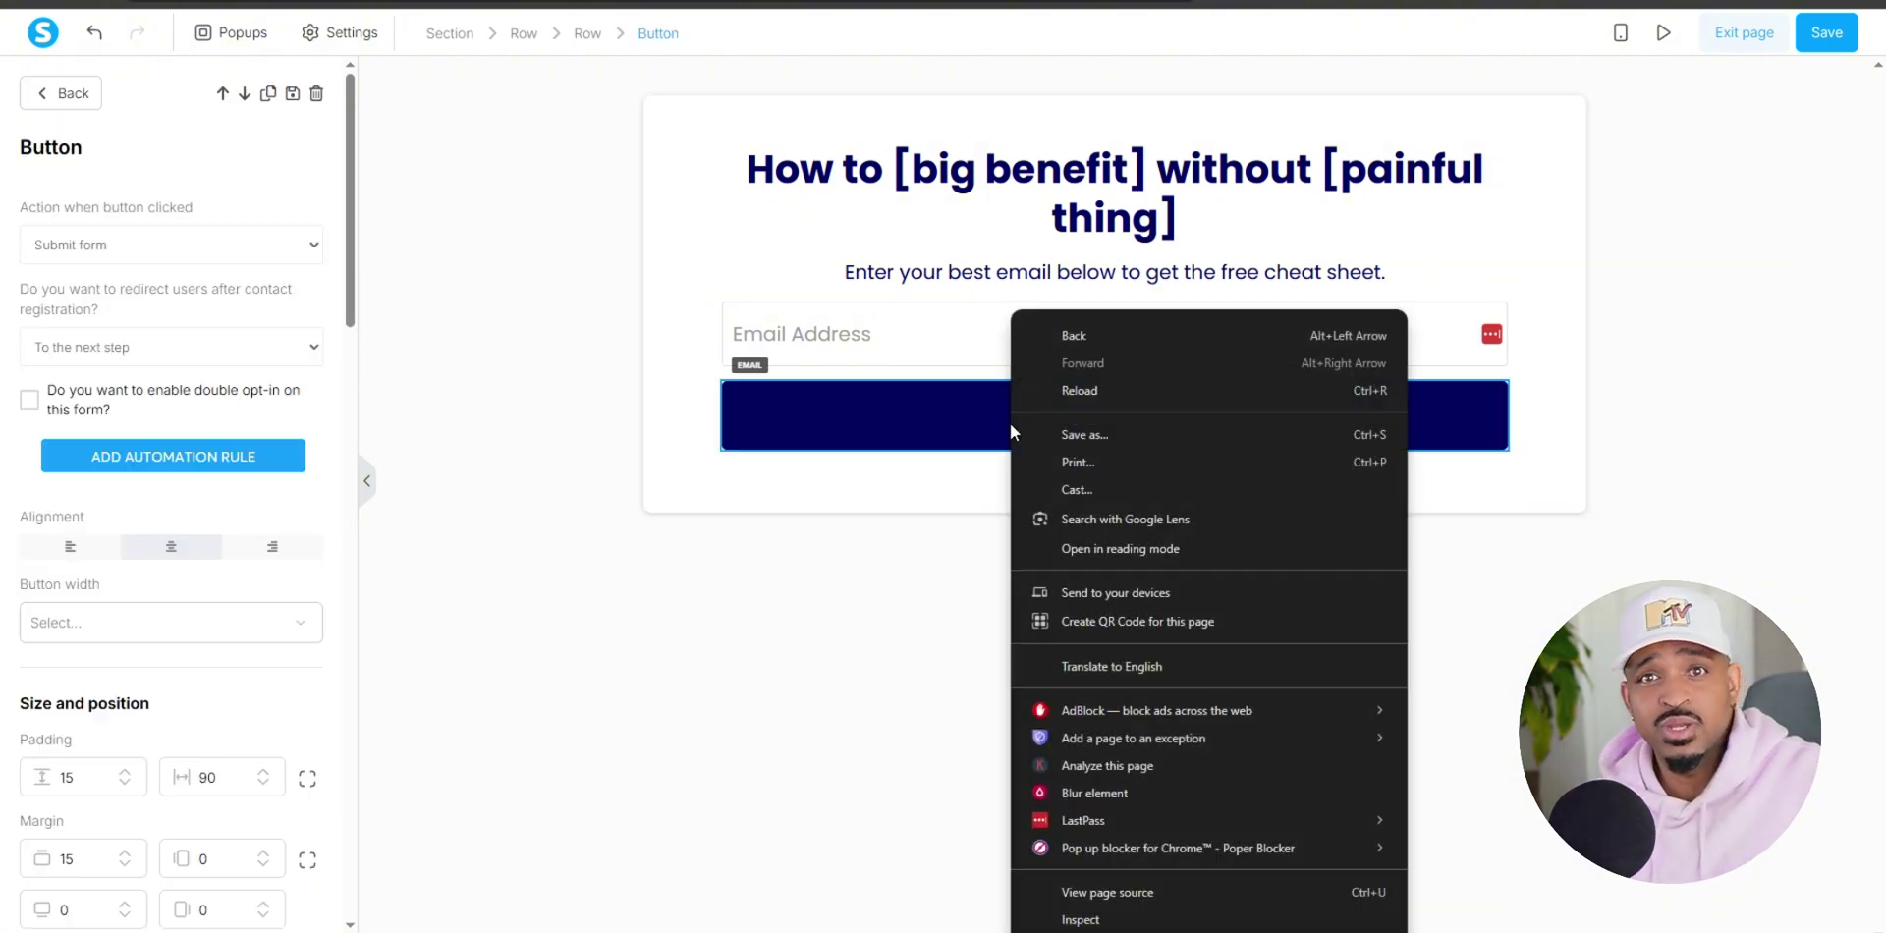
key("Escape")
left_click(986, 420)
left_click(987, 423)
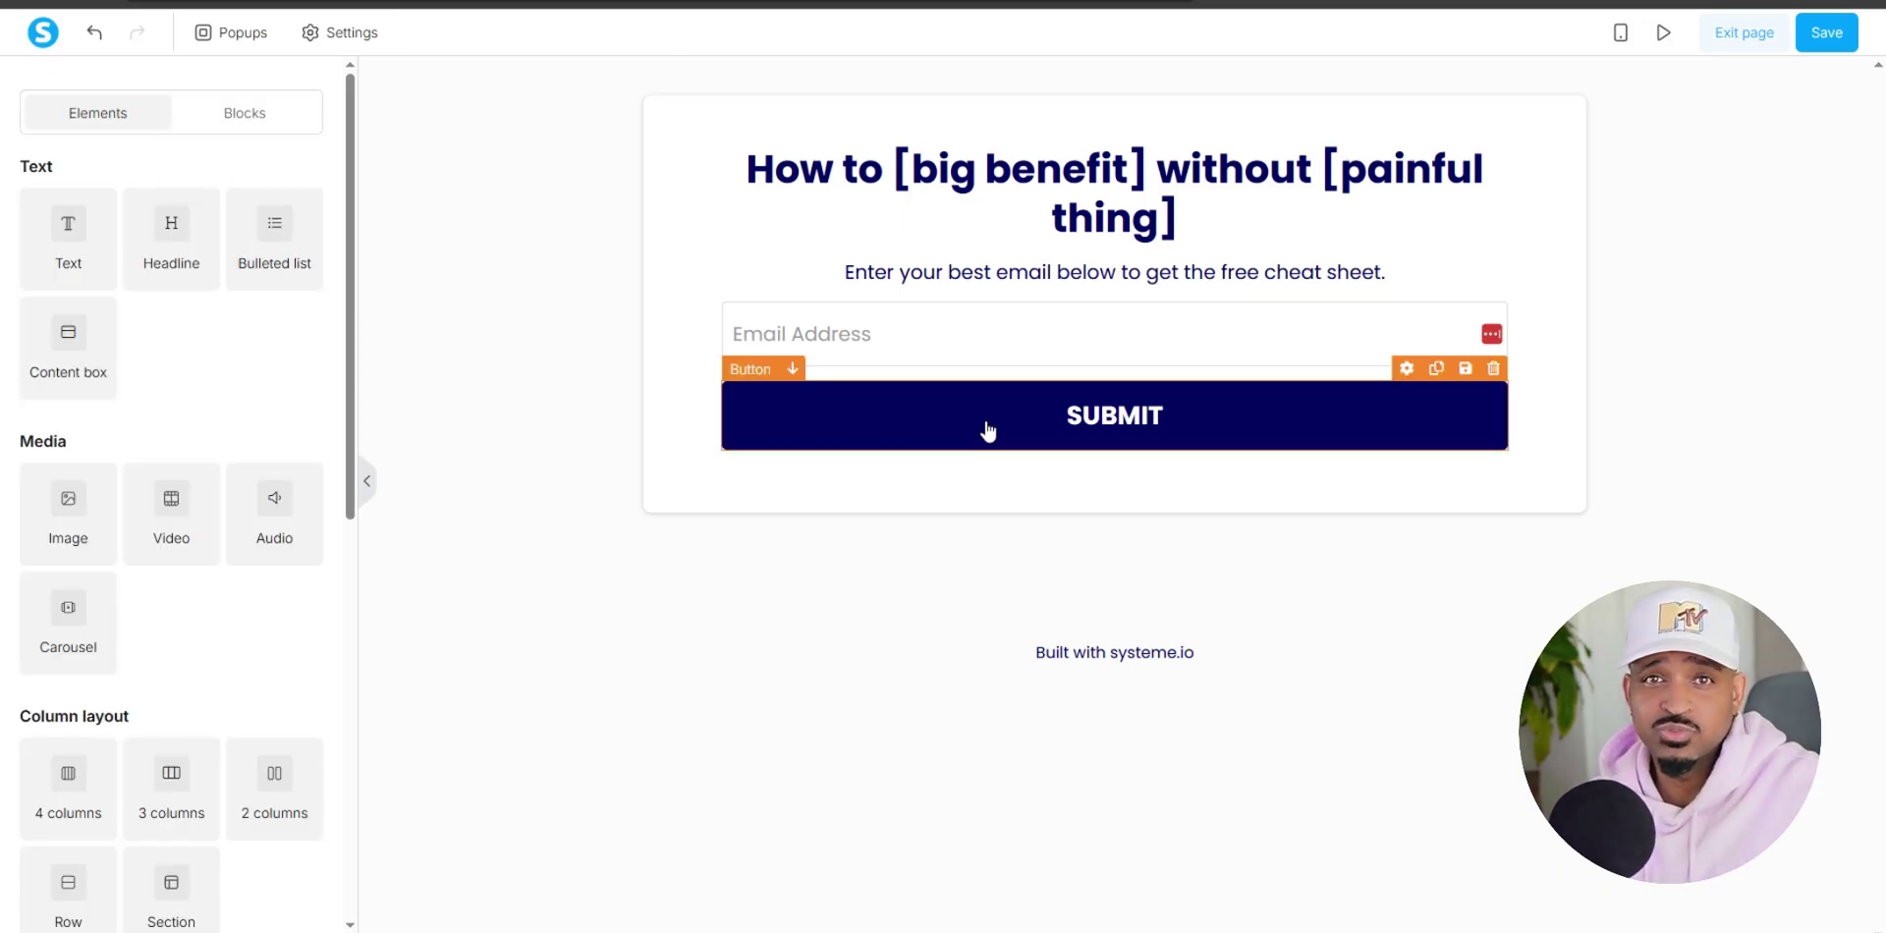
left_click(918, 432)
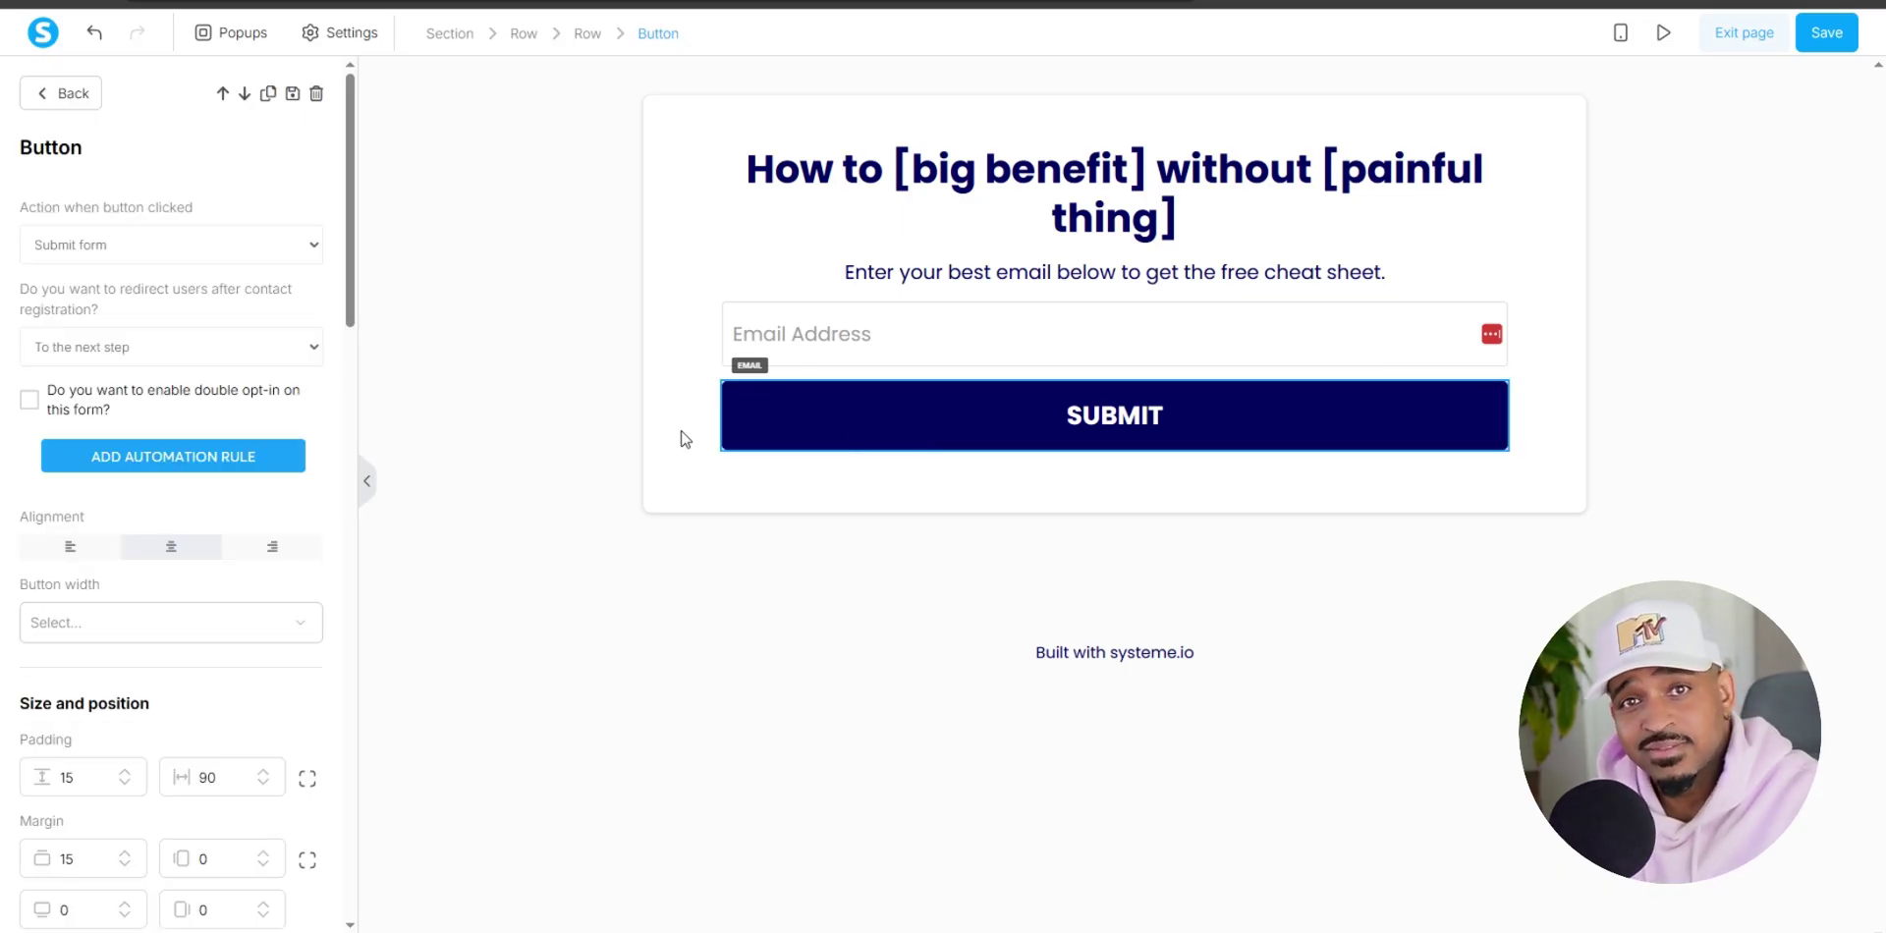
scroll(261, 482, "down", 1)
scroll(258, 487, "down", 12)
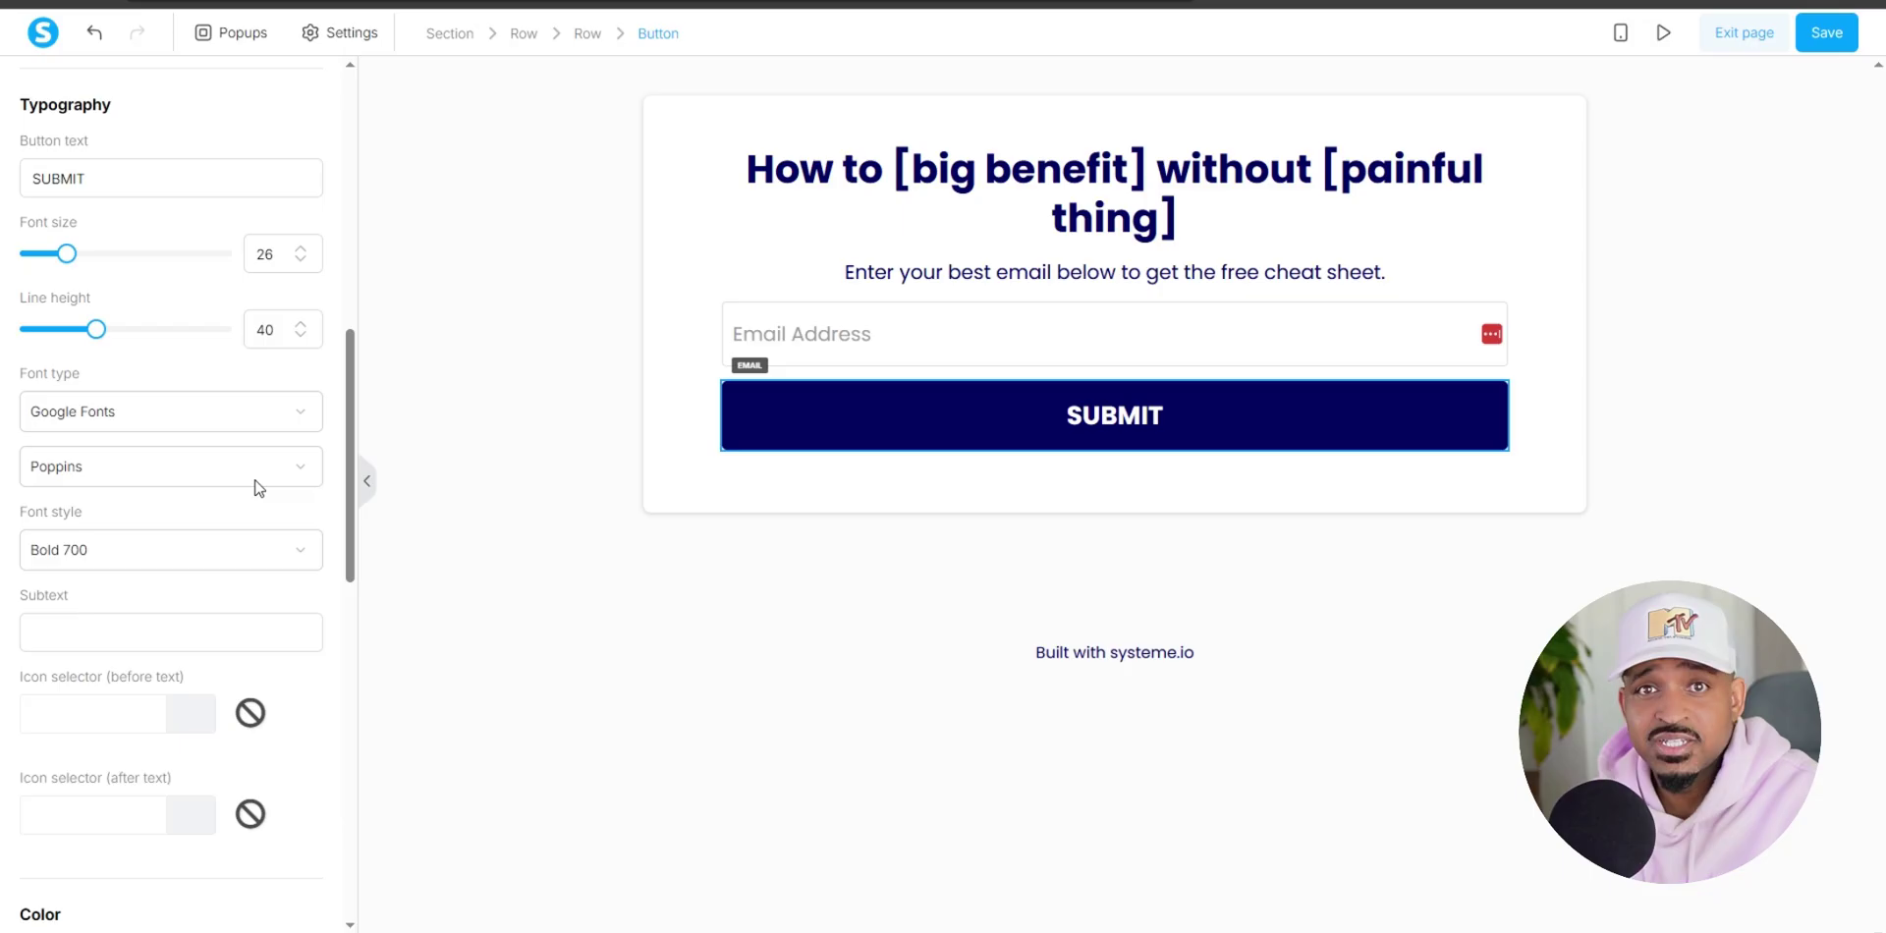
scroll(310, 477, "up", 7)
triple_click(273, 374)
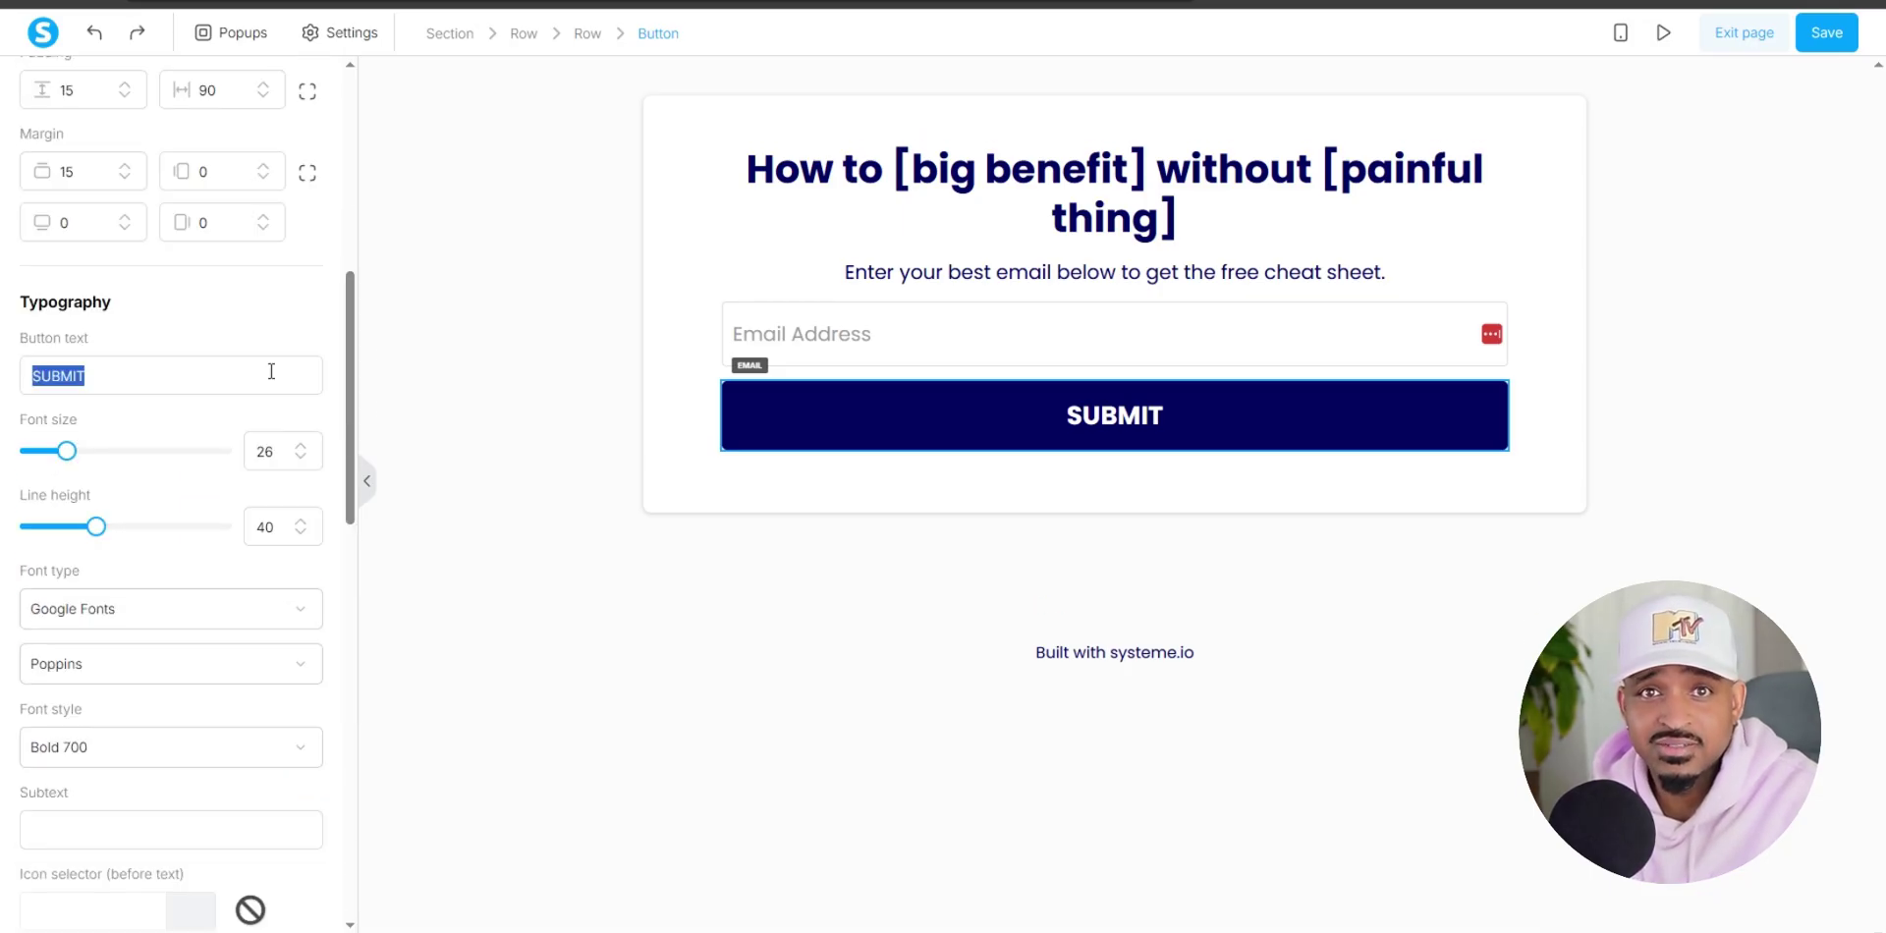
type("Click hee")
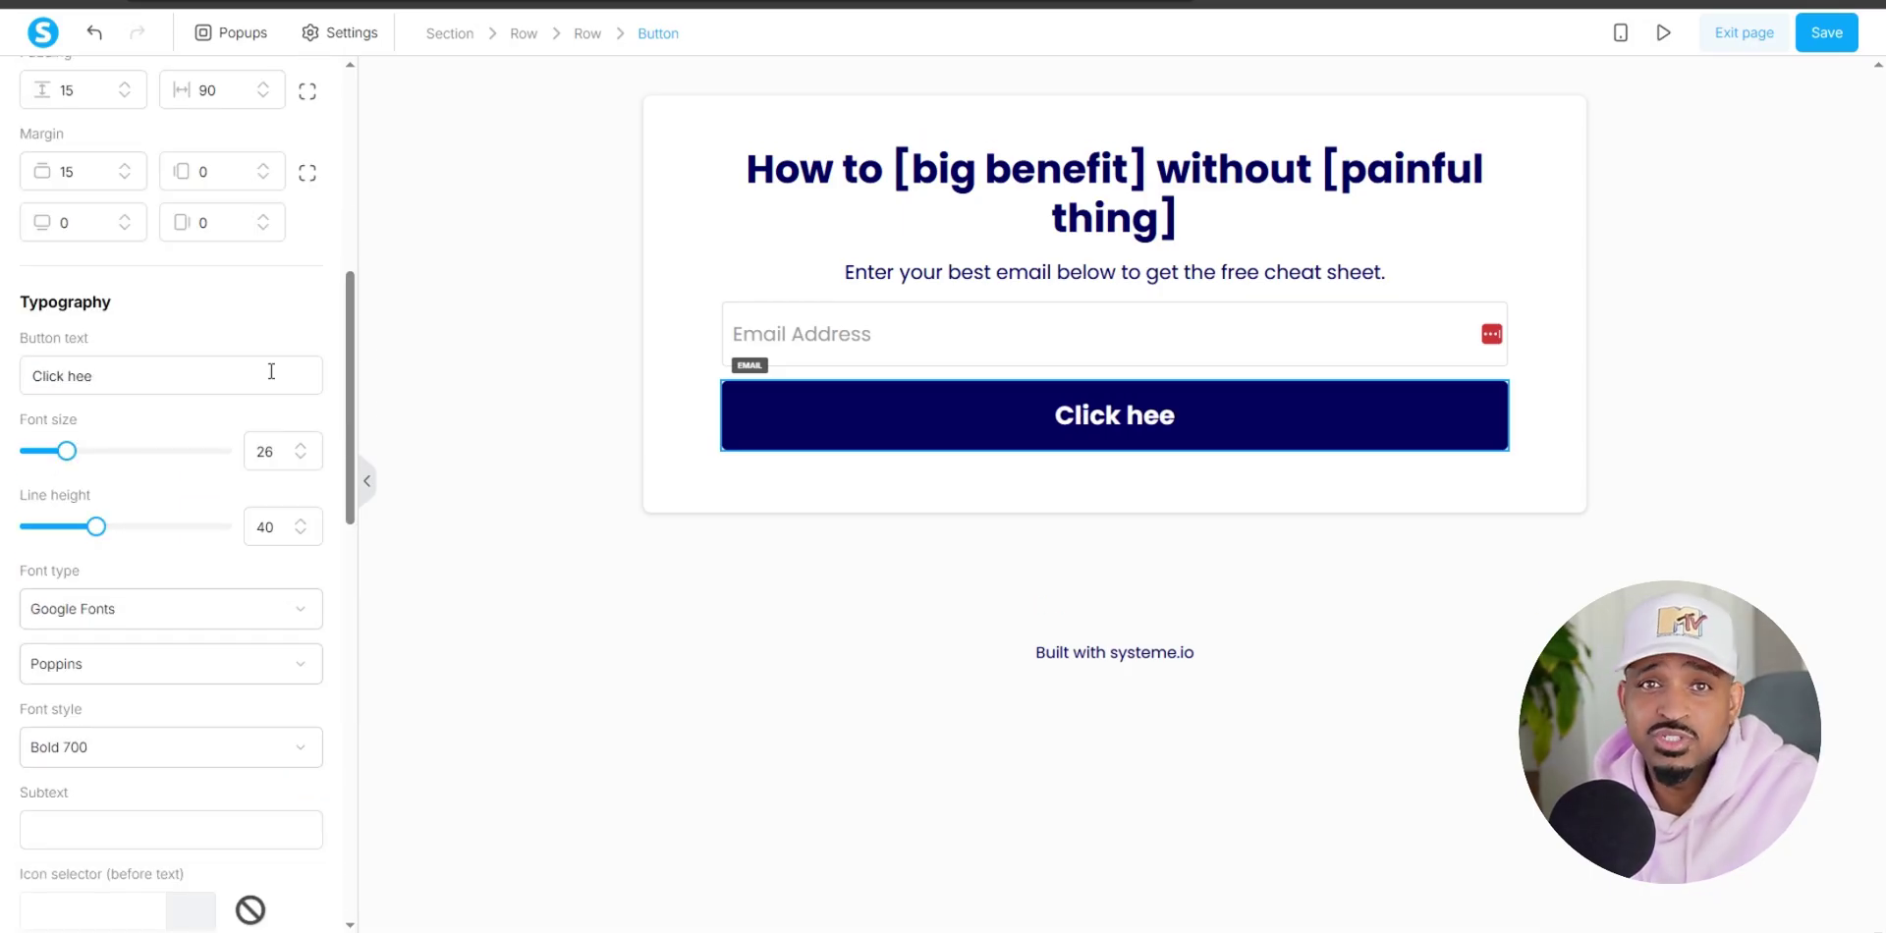
key("BackSpace")
type("re to")
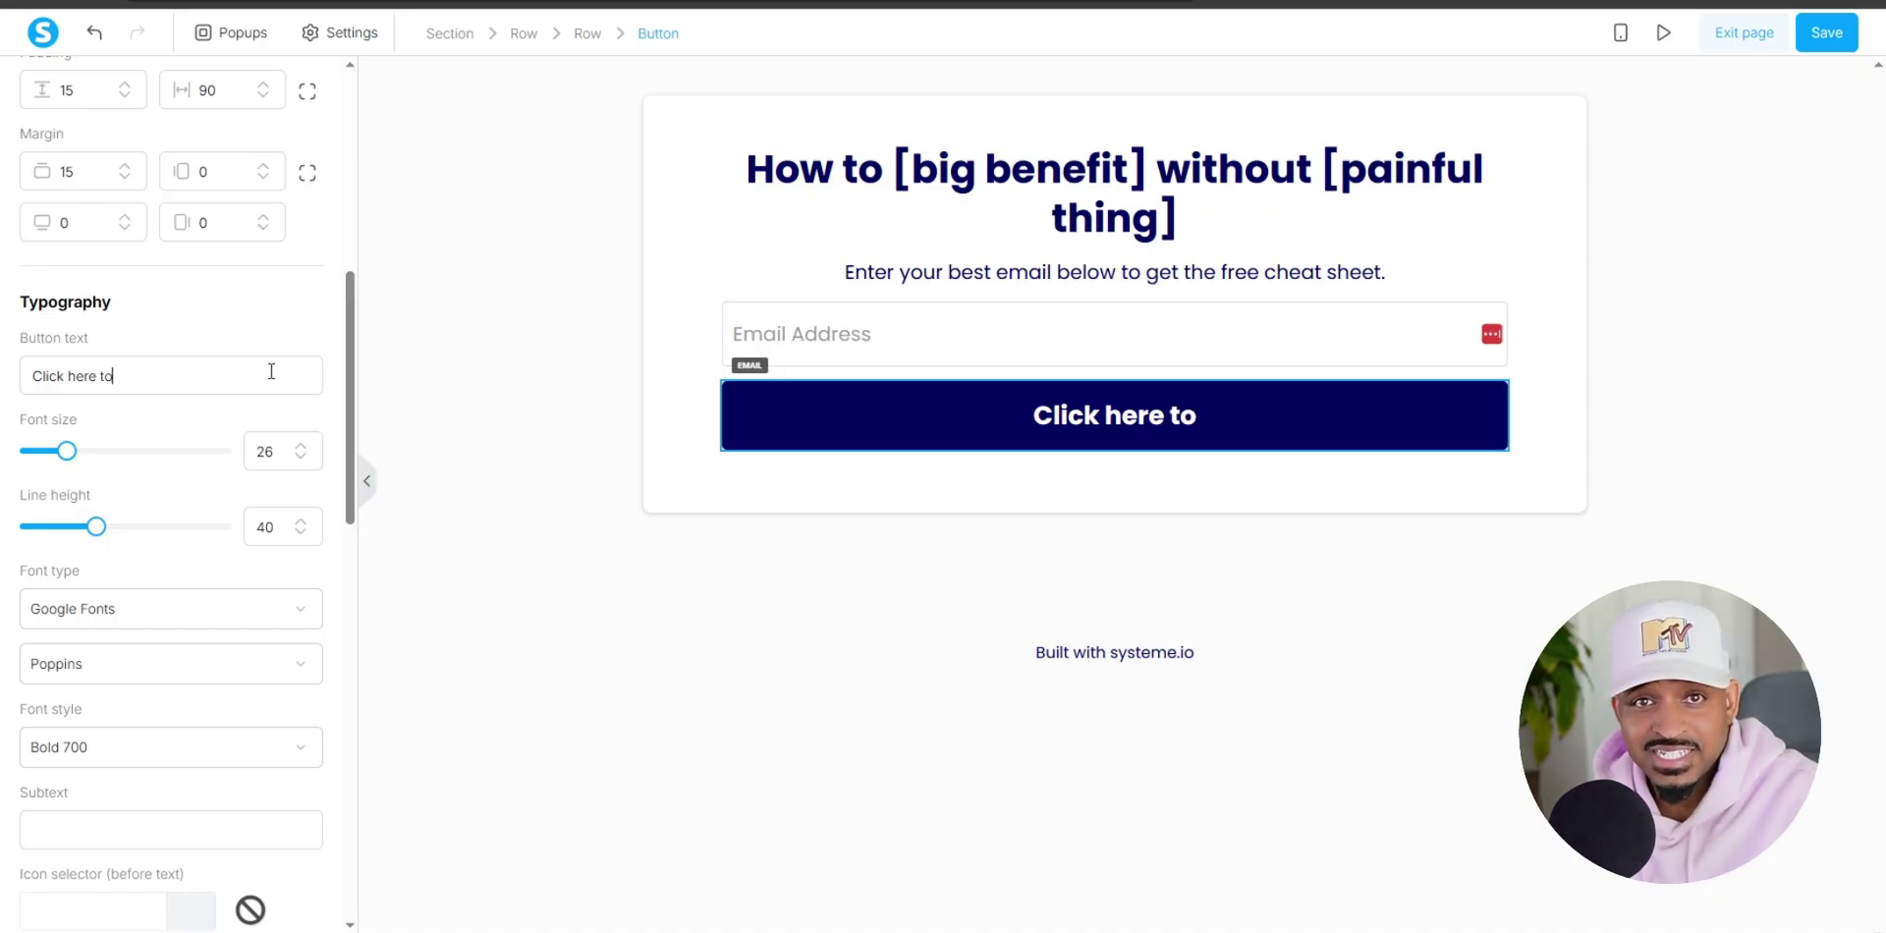
key("BackSpace")
key("BackSpace")
key("BackSpace")
key("BackSpace")
key("BackSpace")
key("BackSpace")
key("BackSpace")
type("Here T")
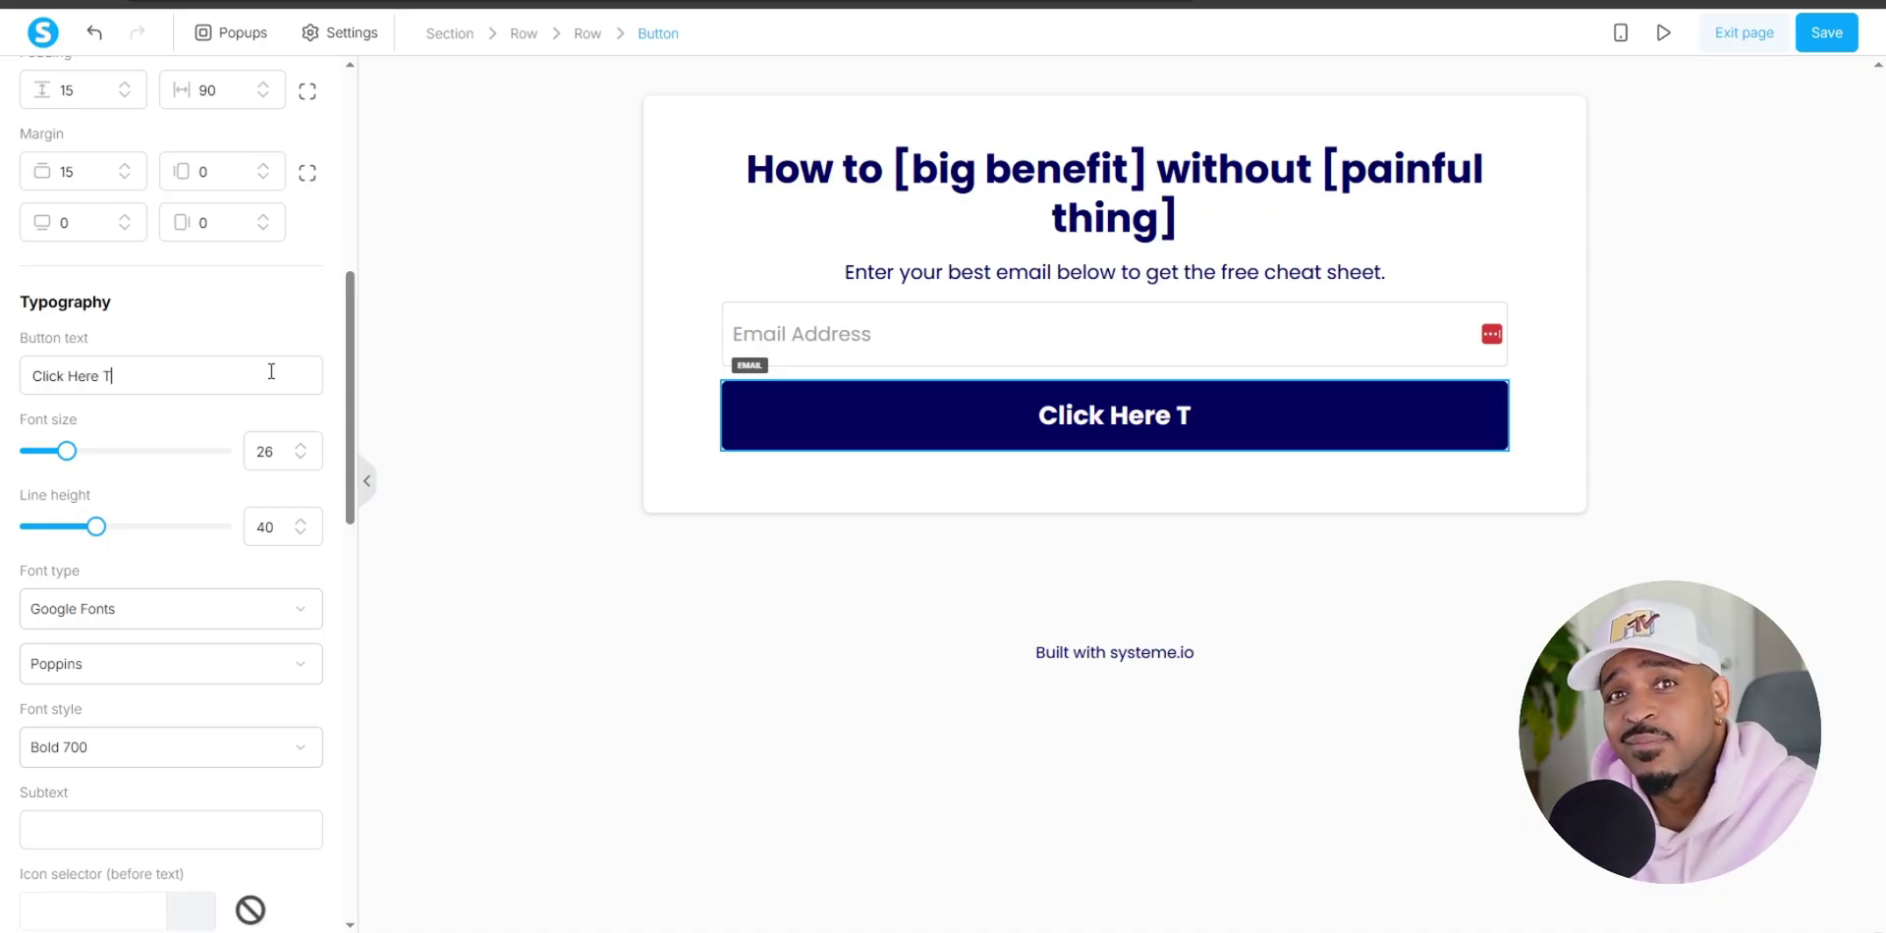
type("o Continue")
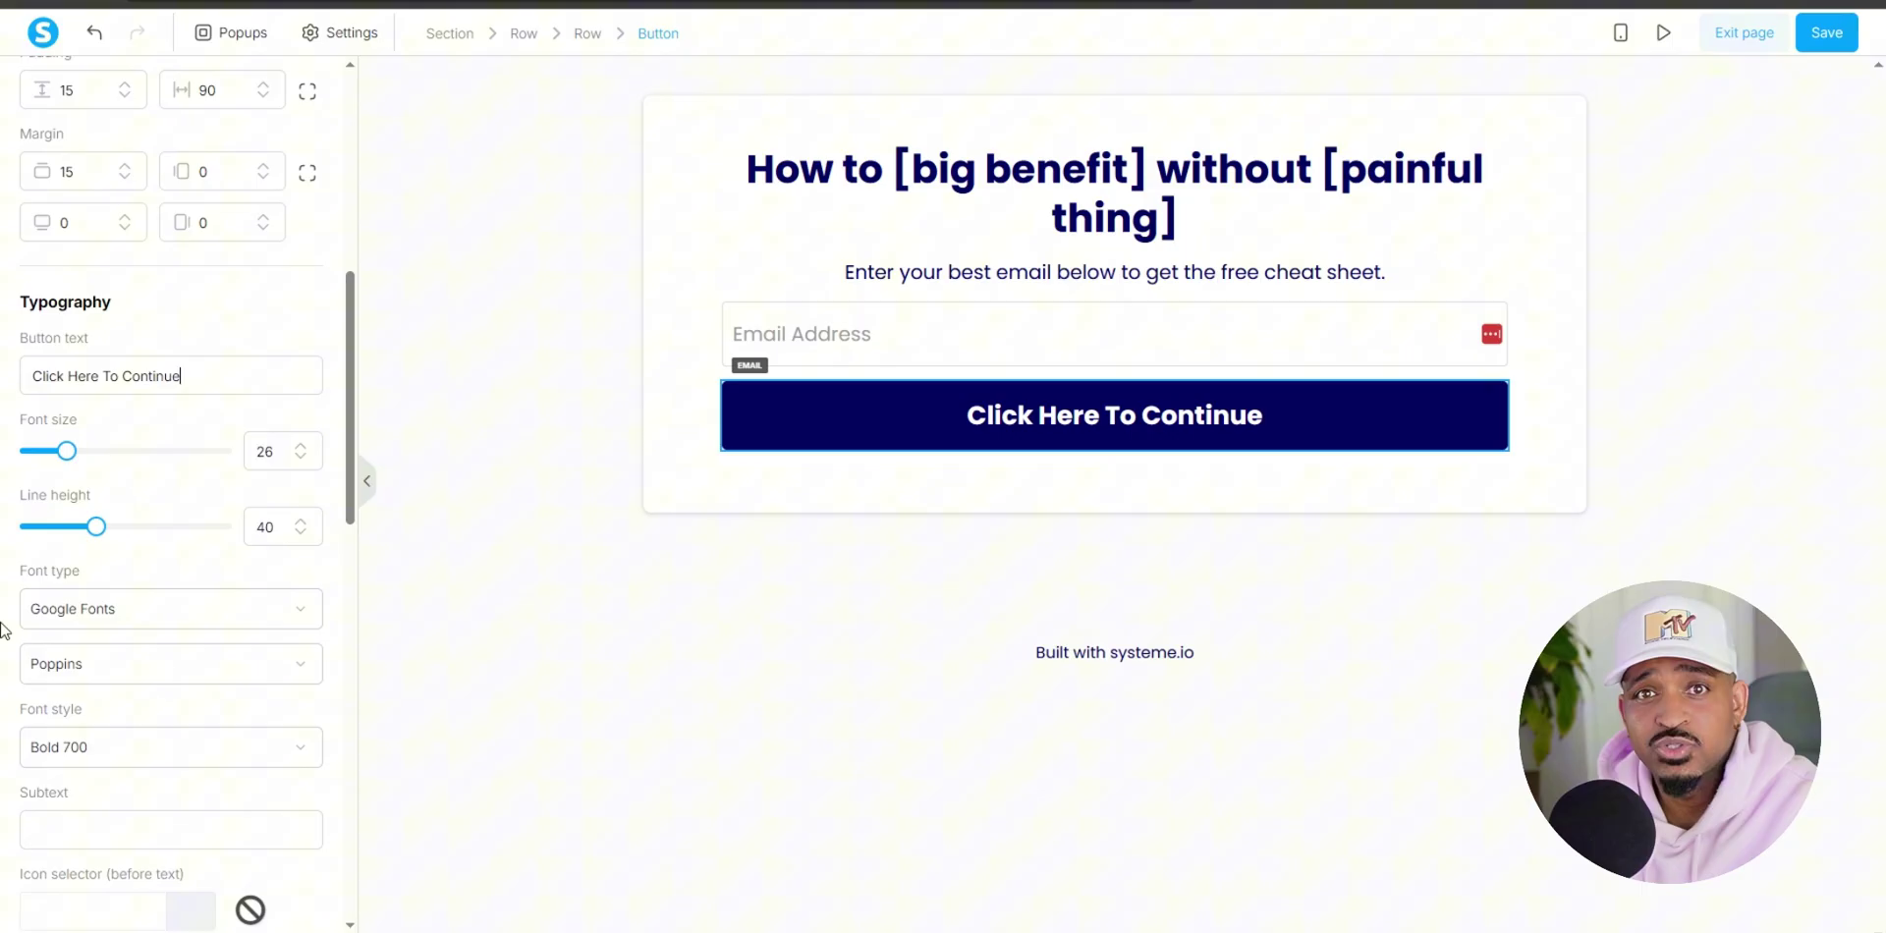
Give the submit button the saved green background colour.
scroll(264, 546, "down", 7)
left_click(312, 461)
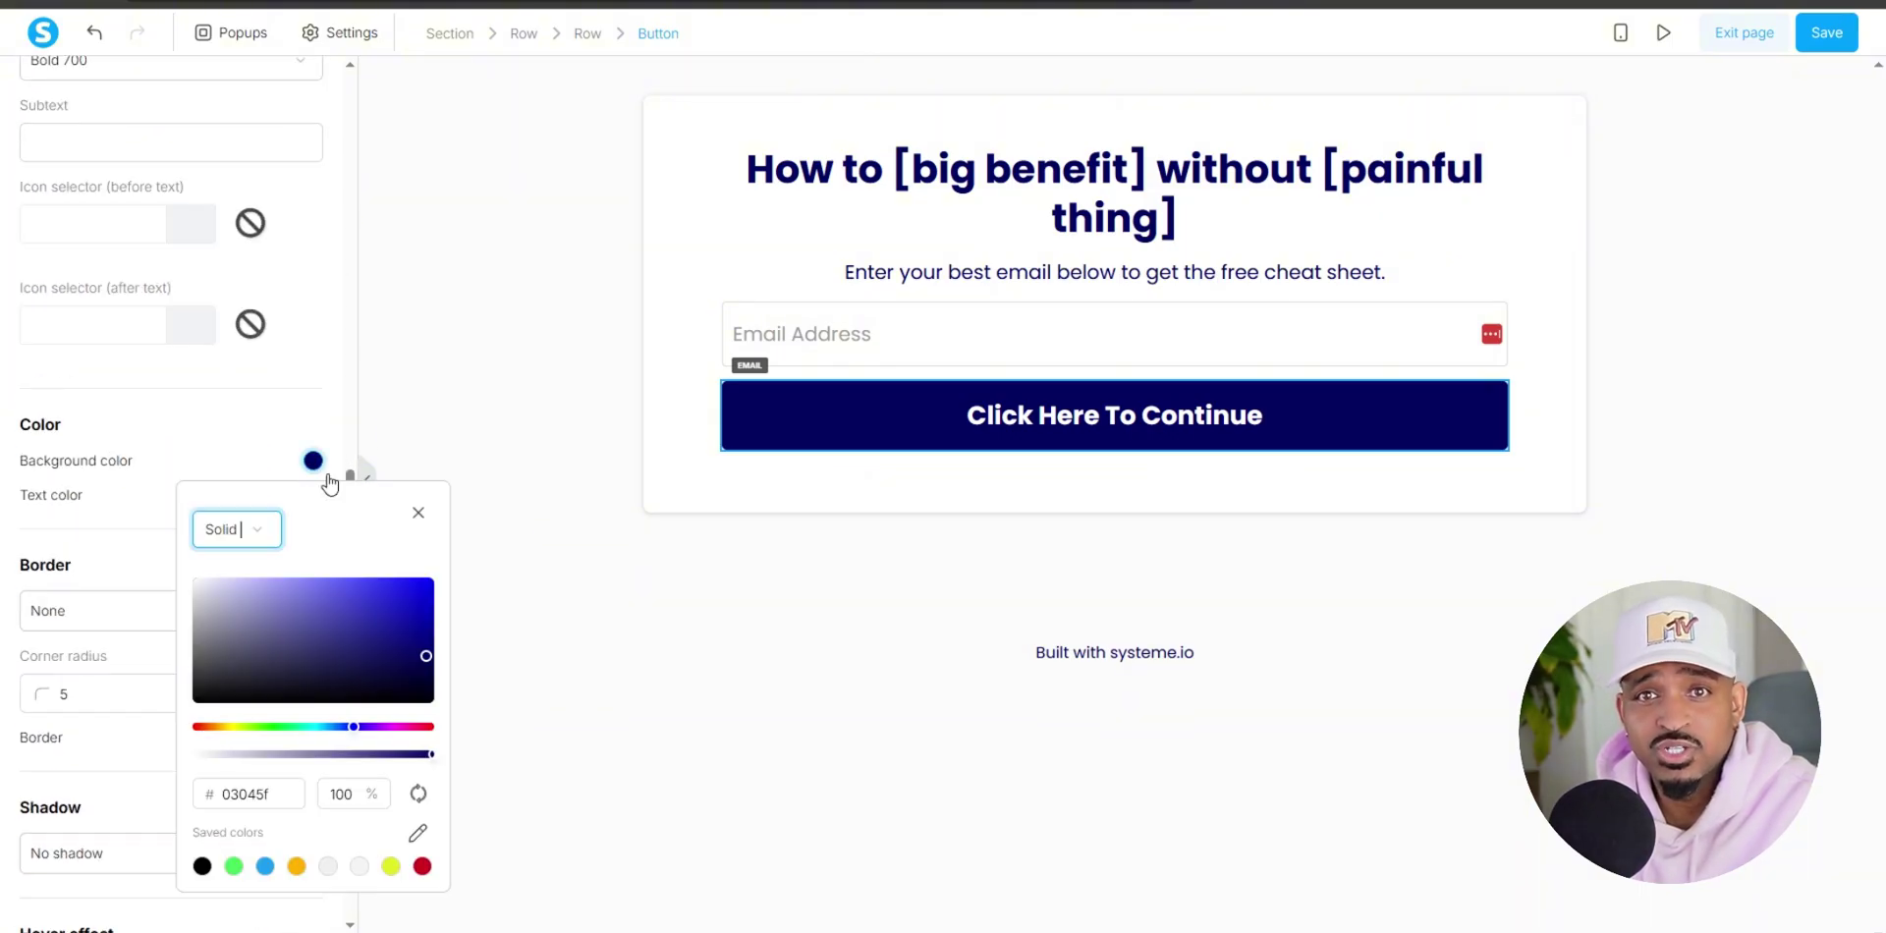
left_click(233, 867)
left_click(861, 493)
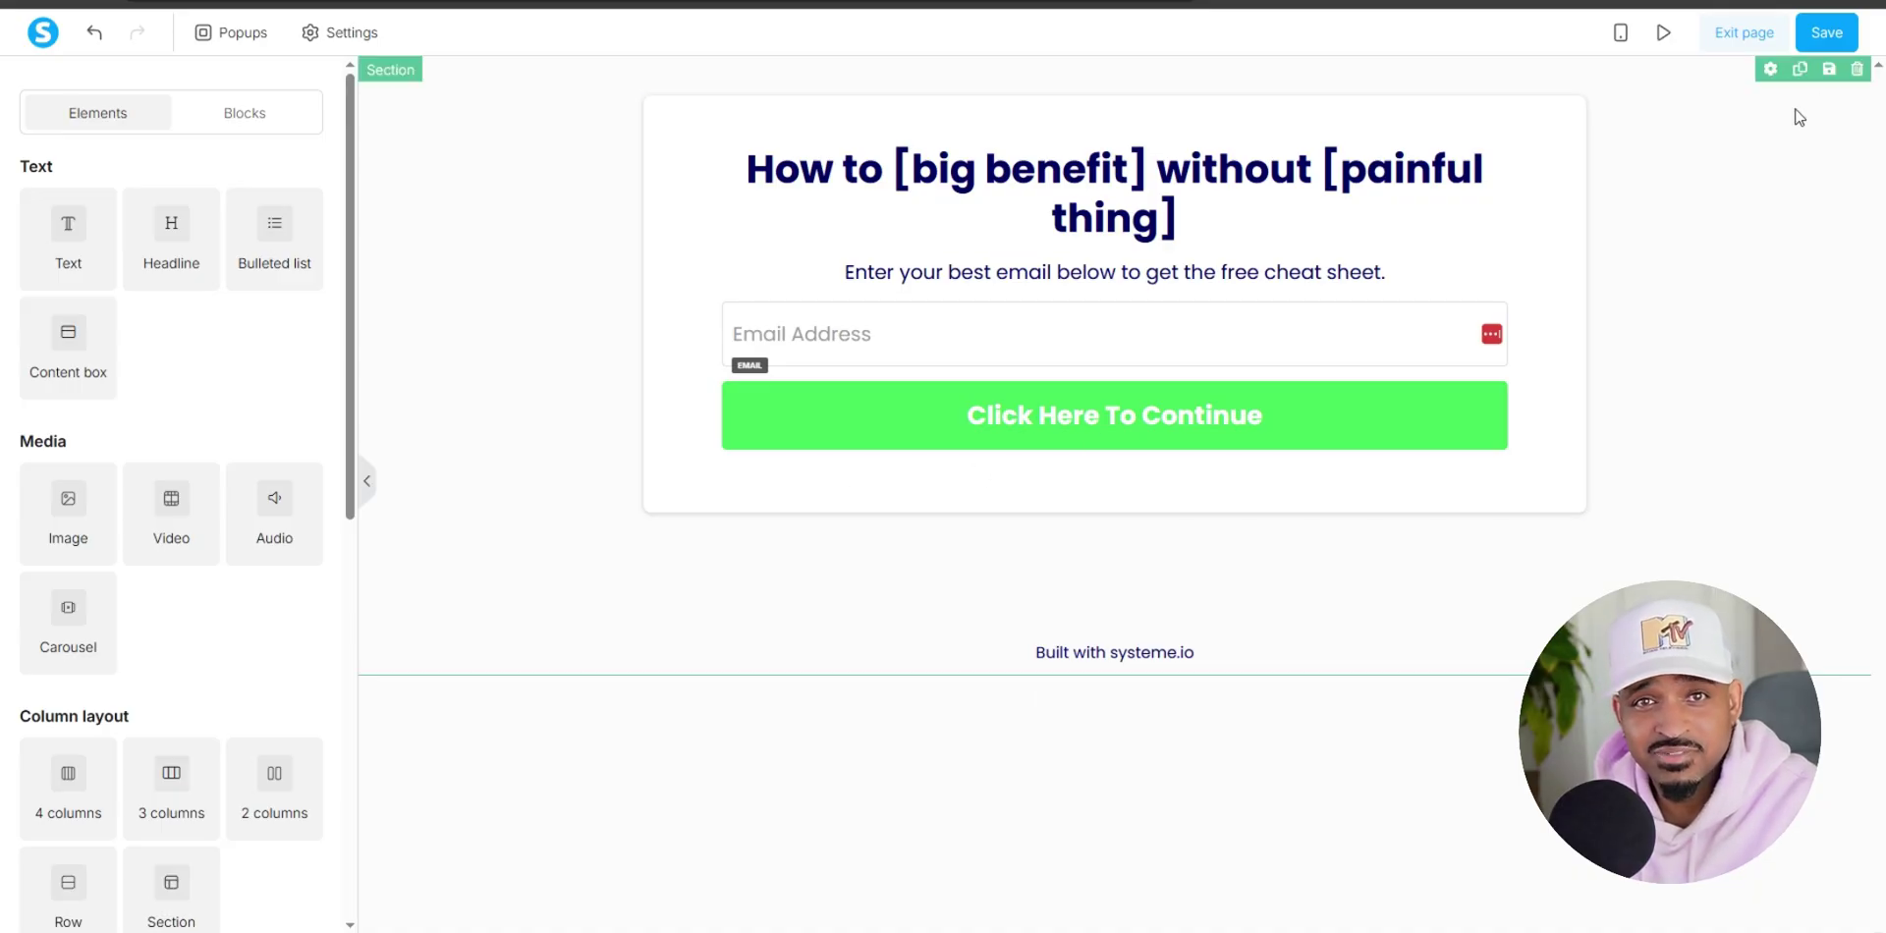
Save the opt-in page and open the thank-you page in the editor.
left_click(1826, 32)
left_click(1724, 32)
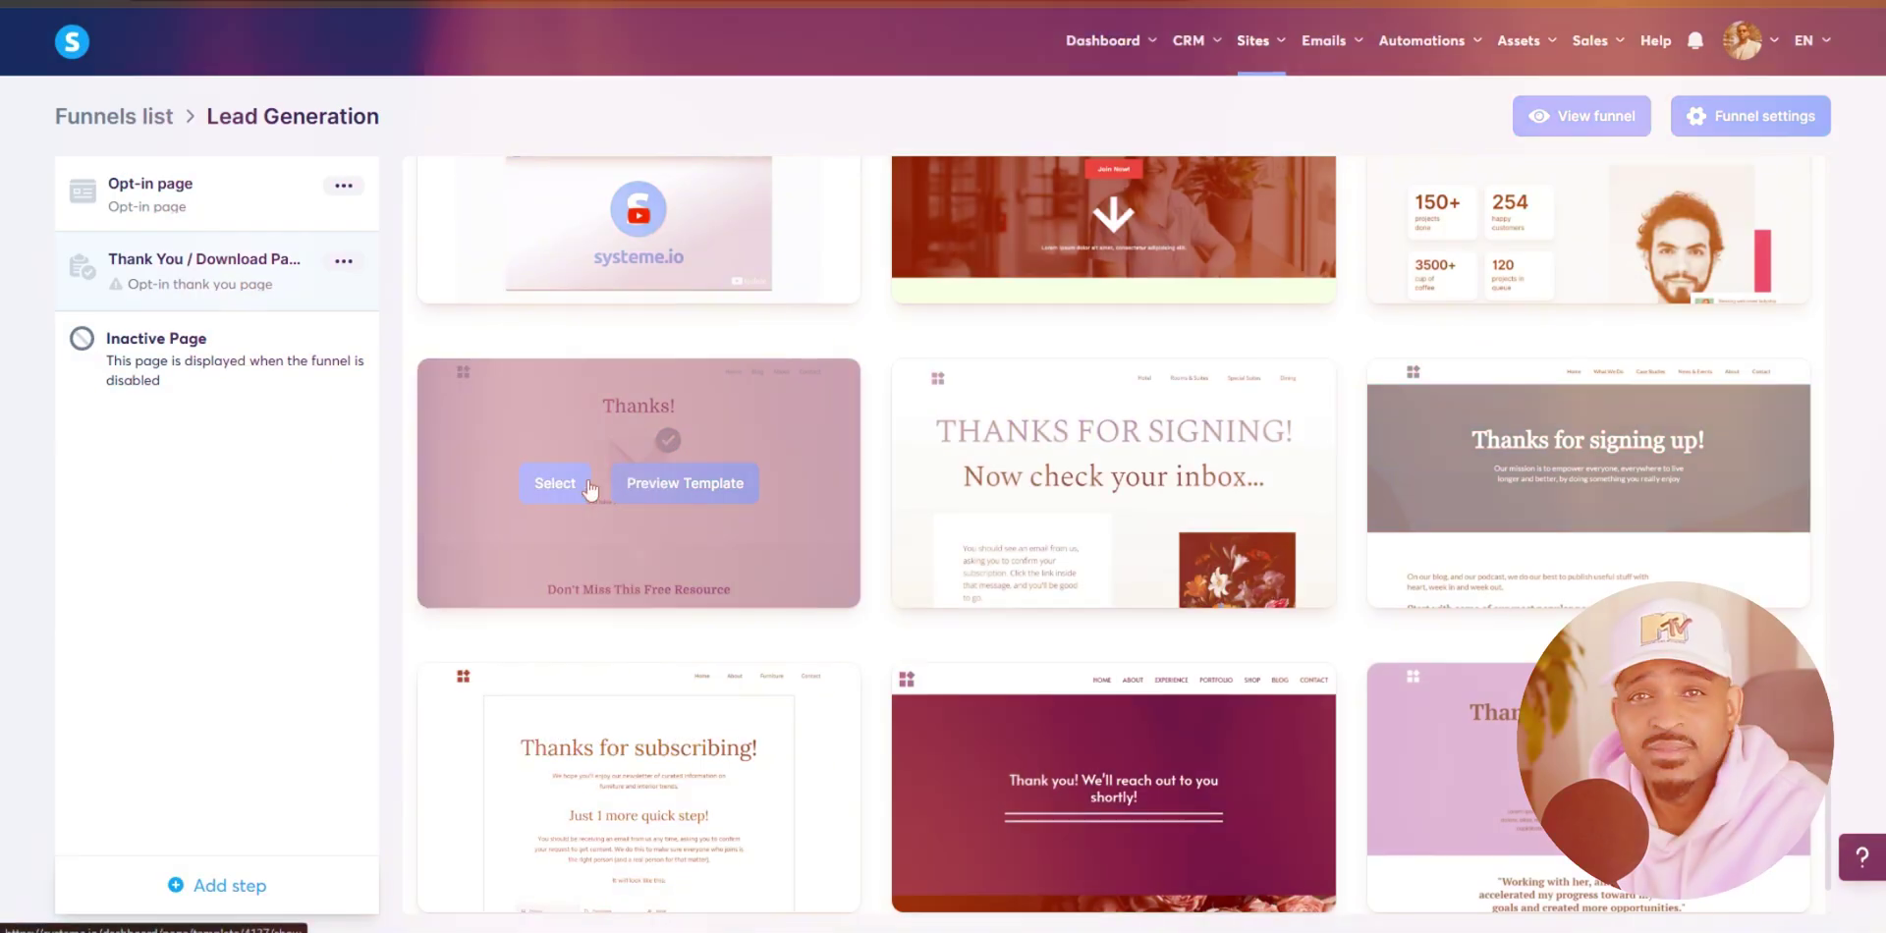
left_click(1727, 346)
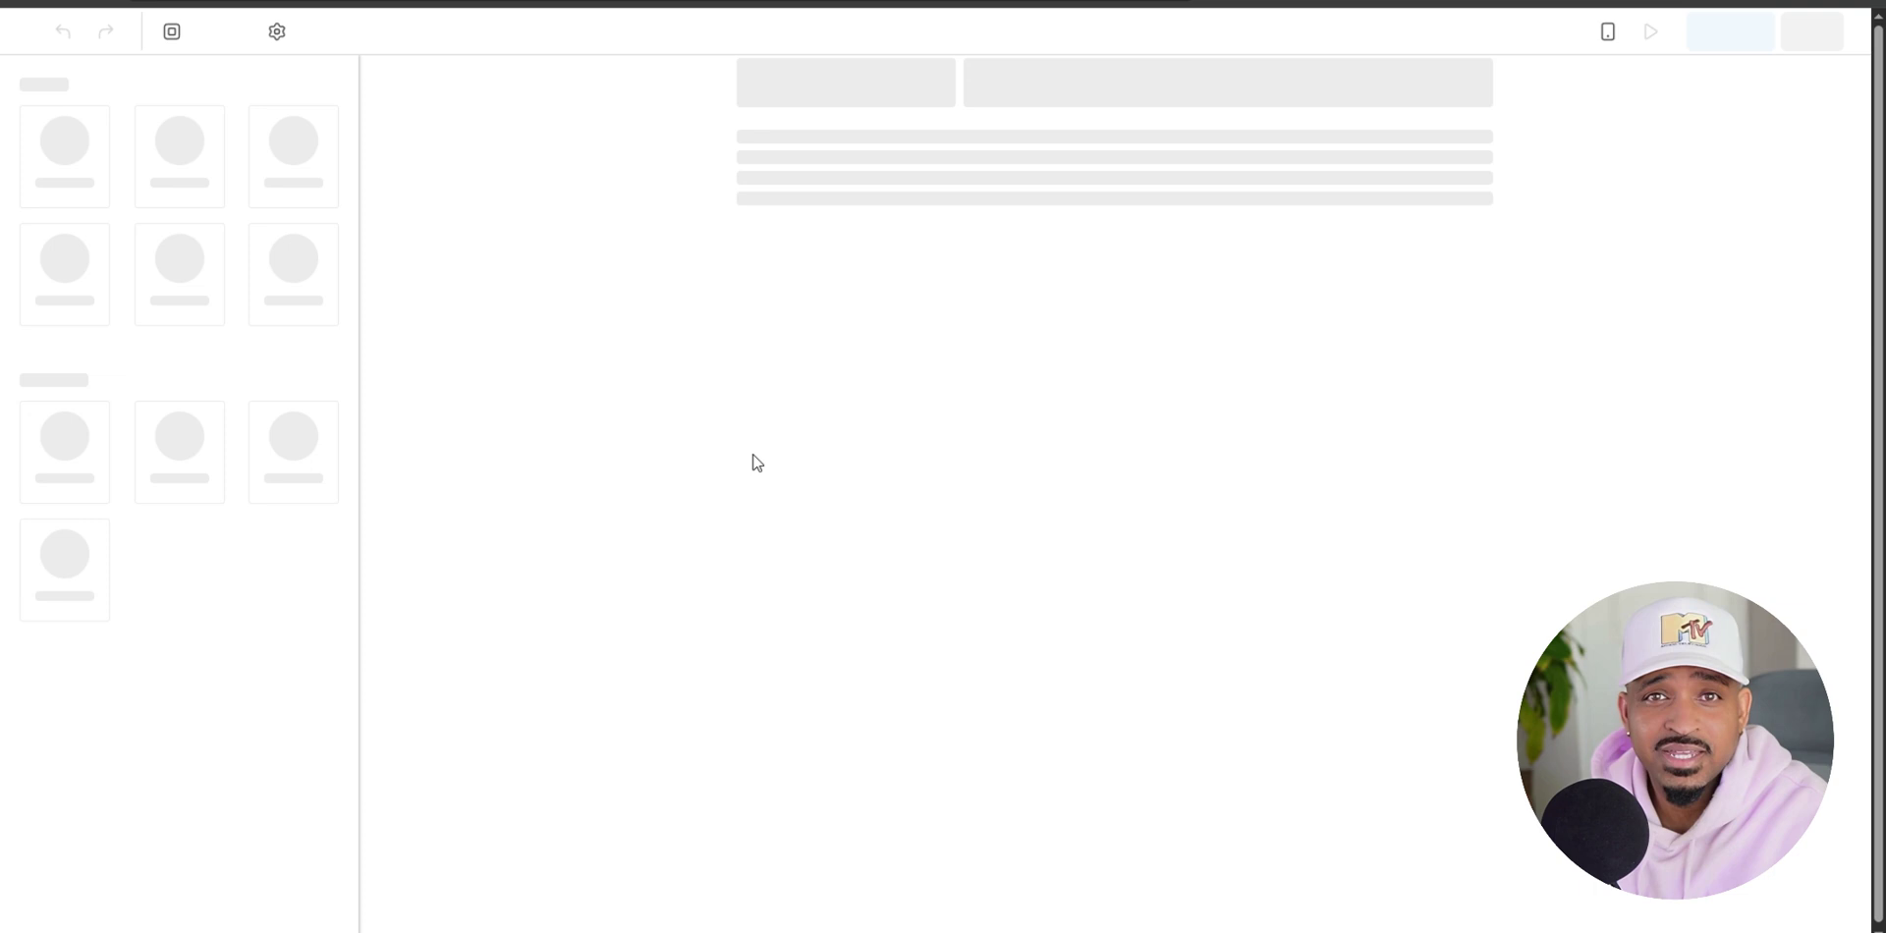
Delete the logo and navigation menu from the thank-you page.
left_click(1051, 487)
left_click(666, 123)
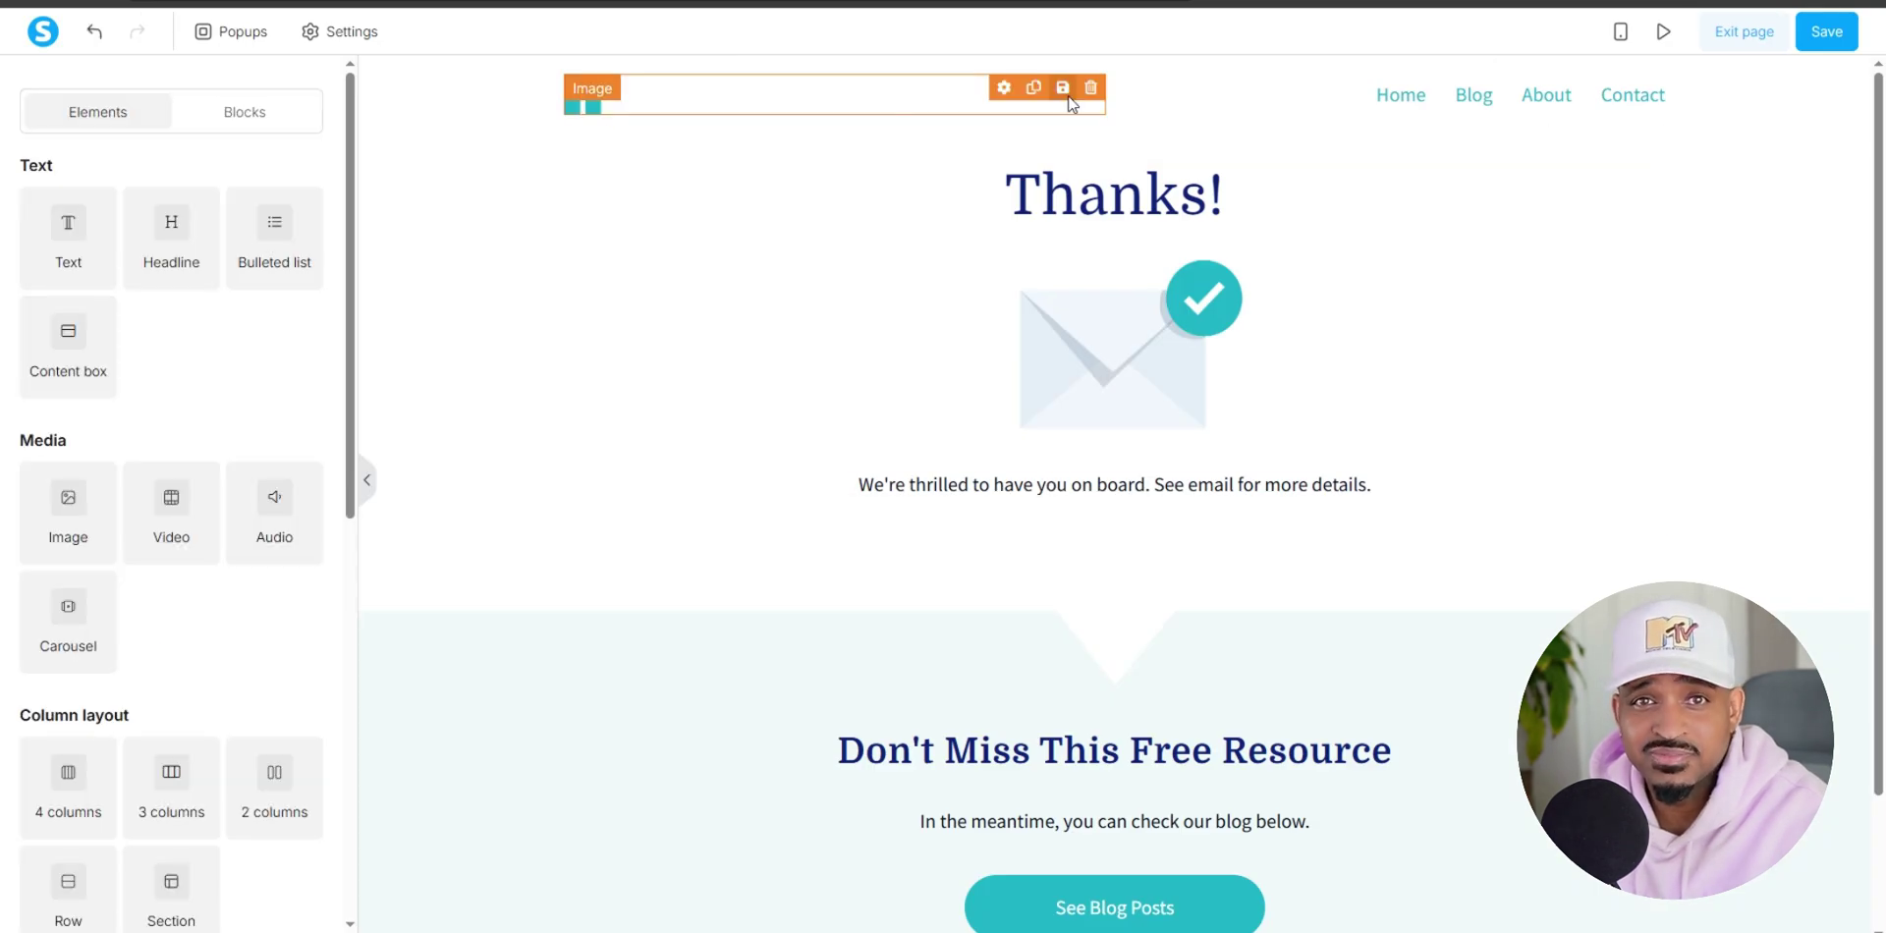
left_click(1076, 86)
left_click(1031, 106)
left_click(1653, 86)
left_click(1032, 106)
Replace the thank-you message with 'Thanks for signing up — click below to download your free gift.'.
left_click(969, 492)
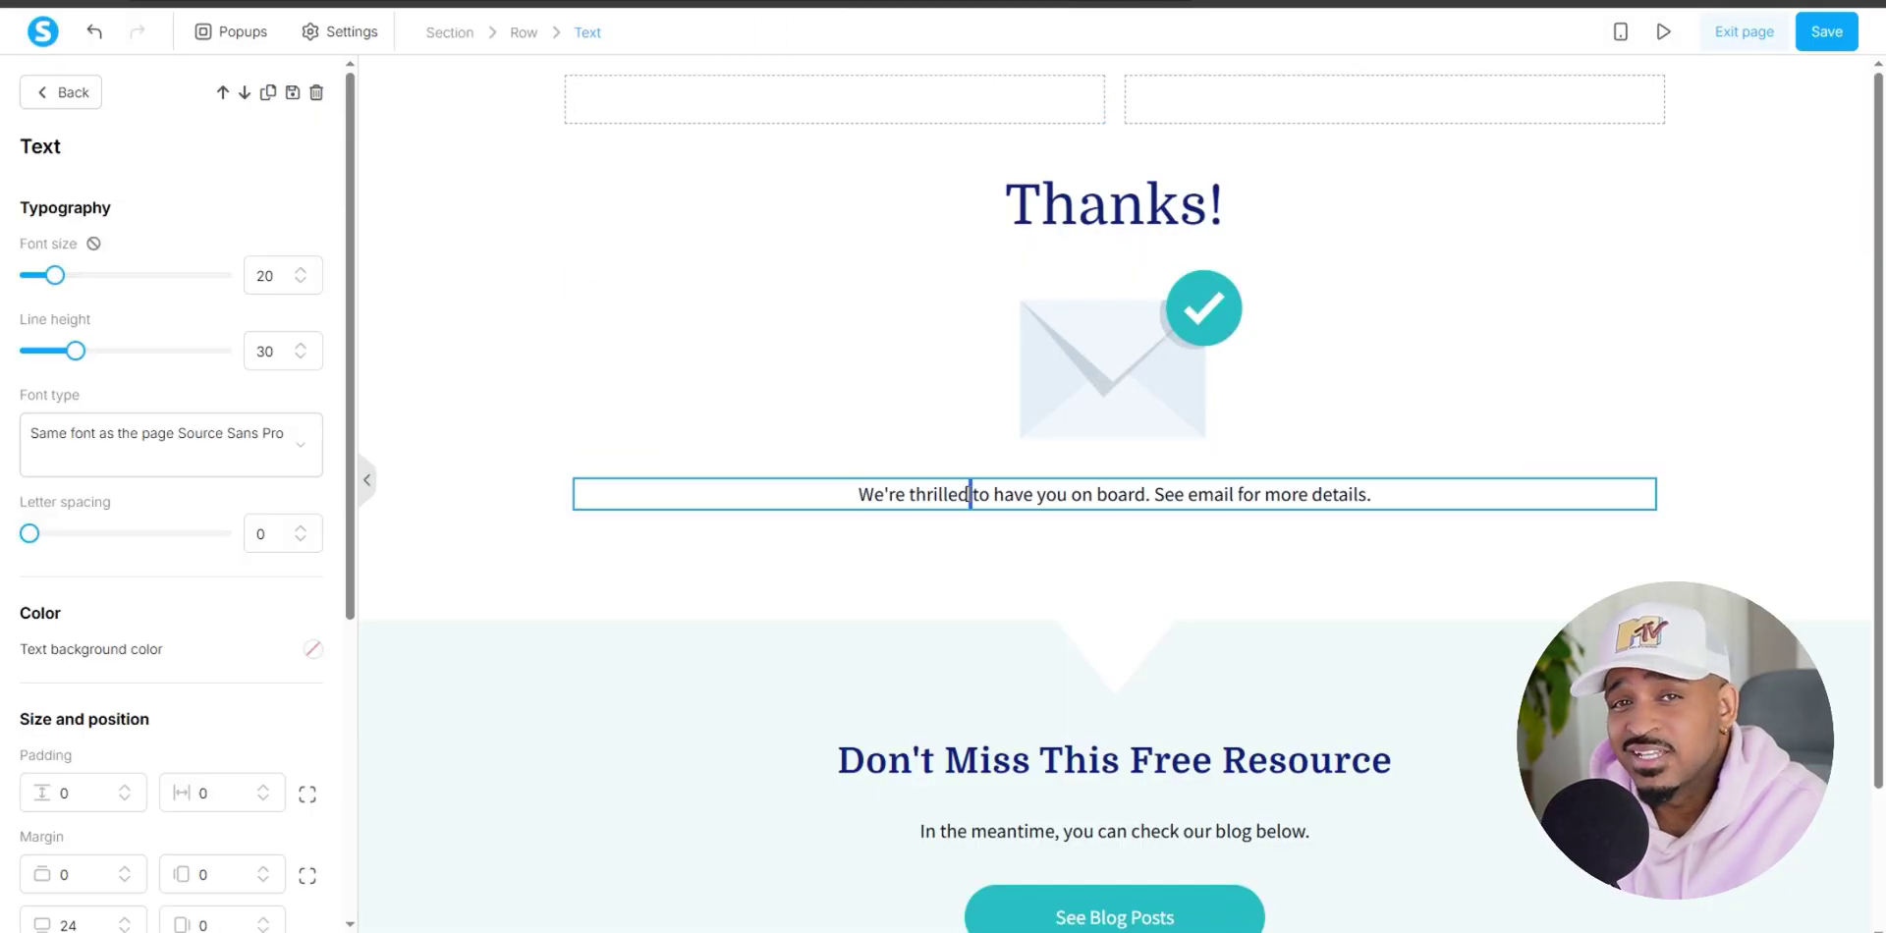
key("ctrl+a")
right_click(962, 492)
left_click(1056, 278)
key("ctrl+a")
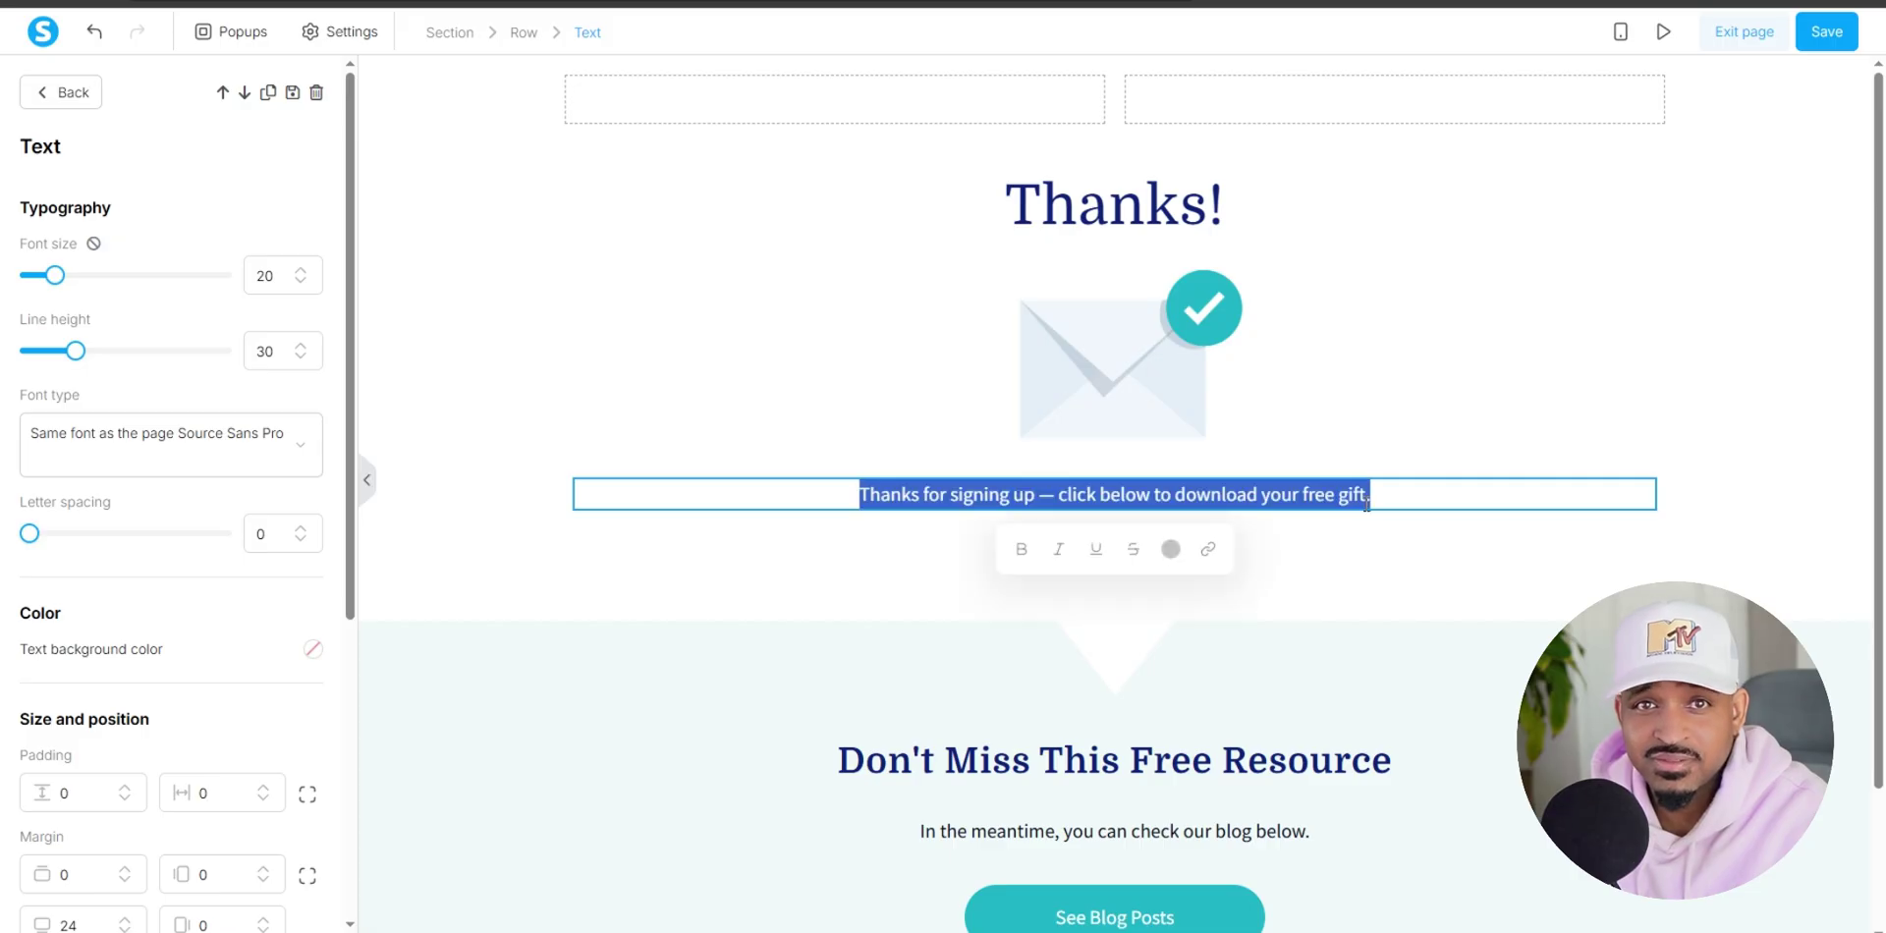
left_click(1170, 548)
left_click(1457, 429)
scroll(1397, 595, "down", 2)
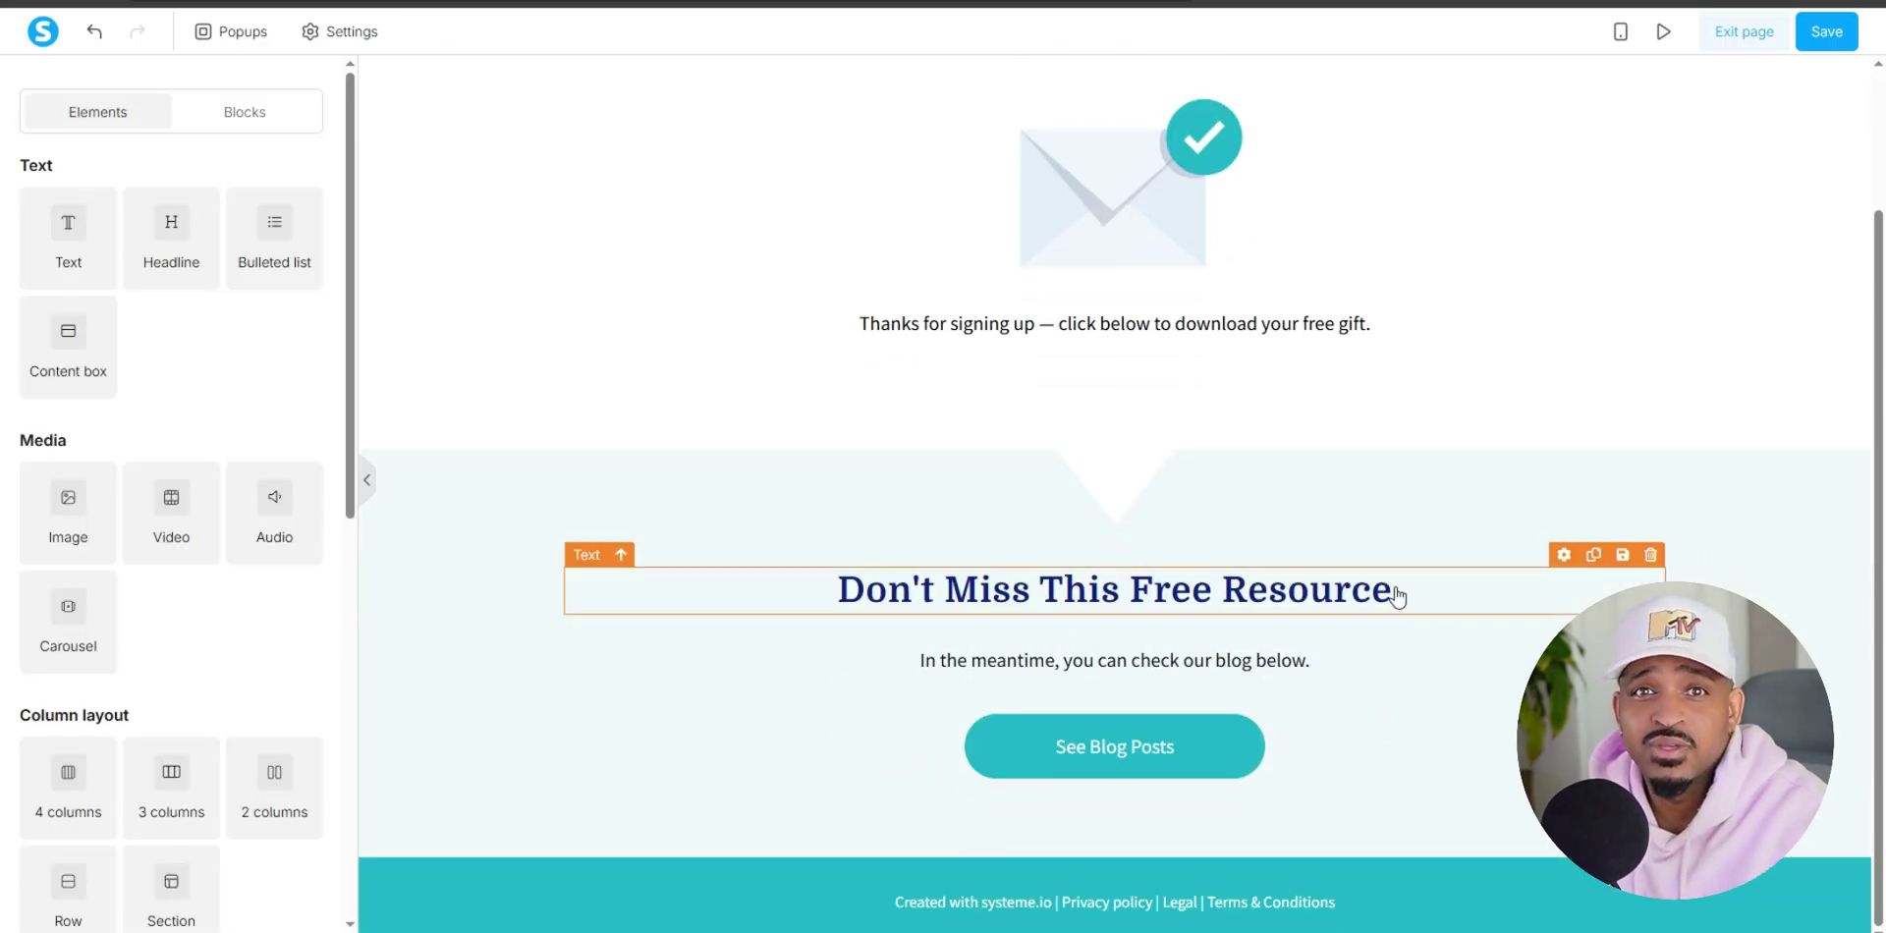
scroll(1398, 594, "up", 2)
scroll(234, 374, "down", 2)
scroll(236, 378, "down", 5)
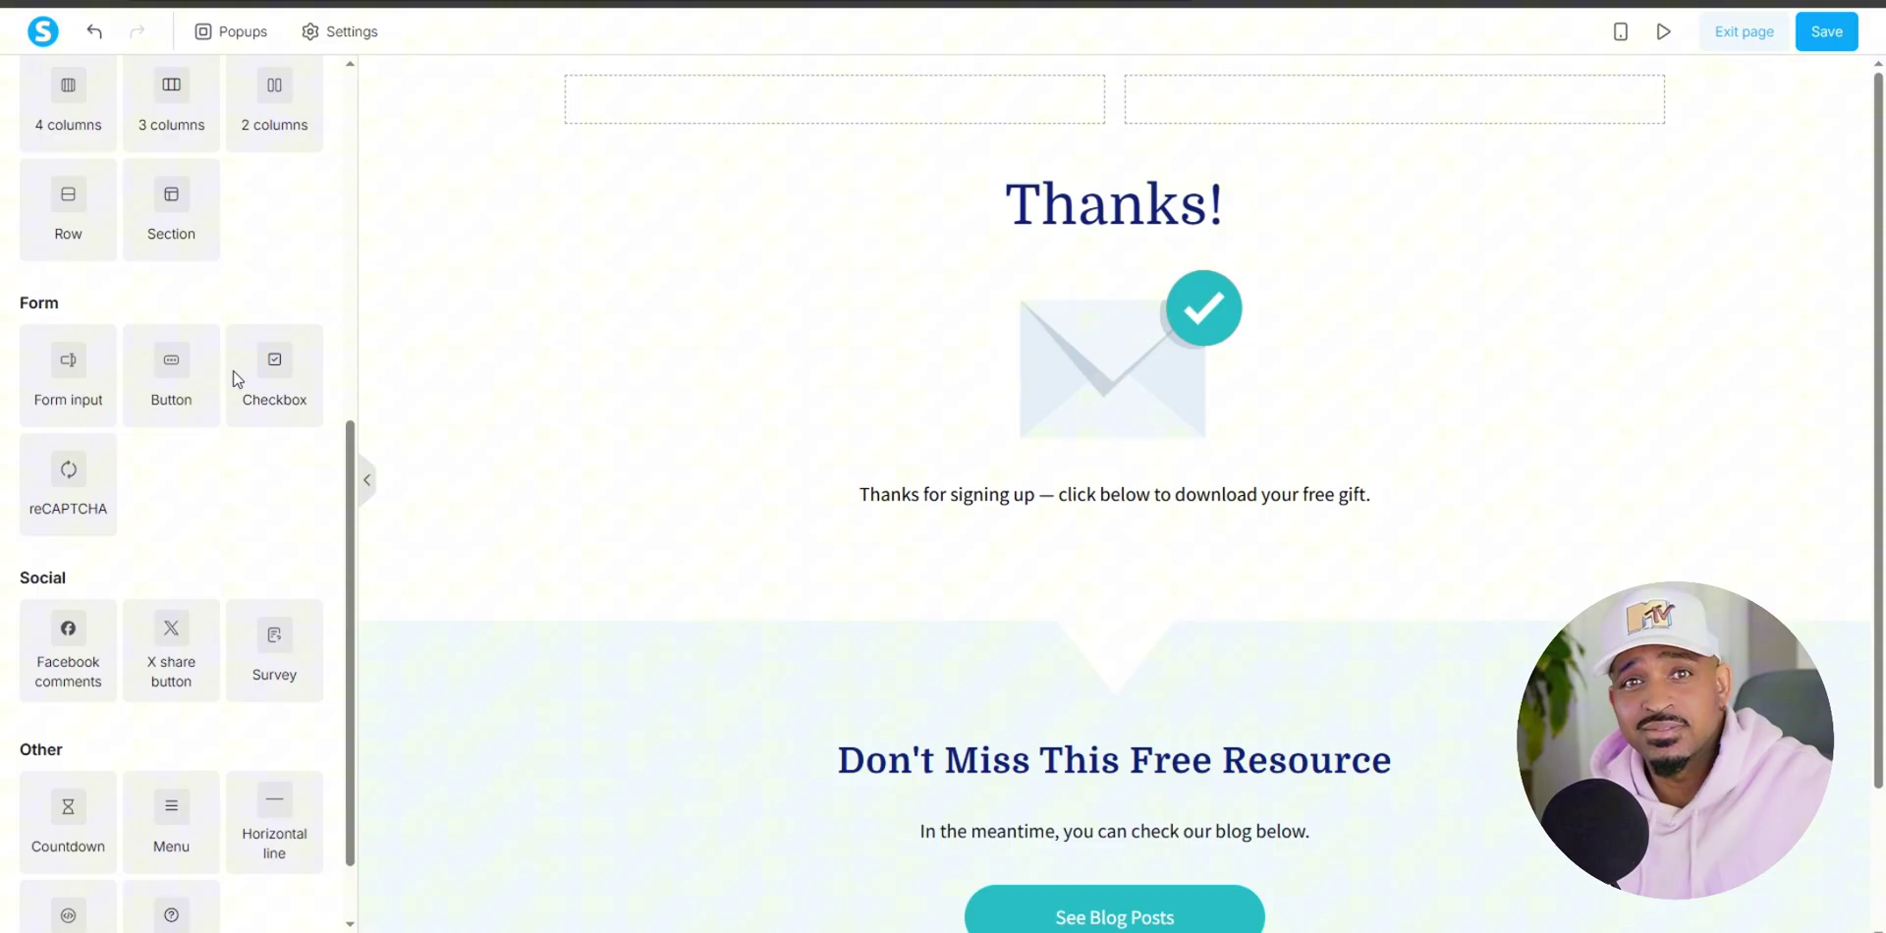
Add a 'Click Here To Download Your Free Guide' button under the message, set to Download file.
left_click_drag(168, 378, 1124, 513)
left_click(1124, 593)
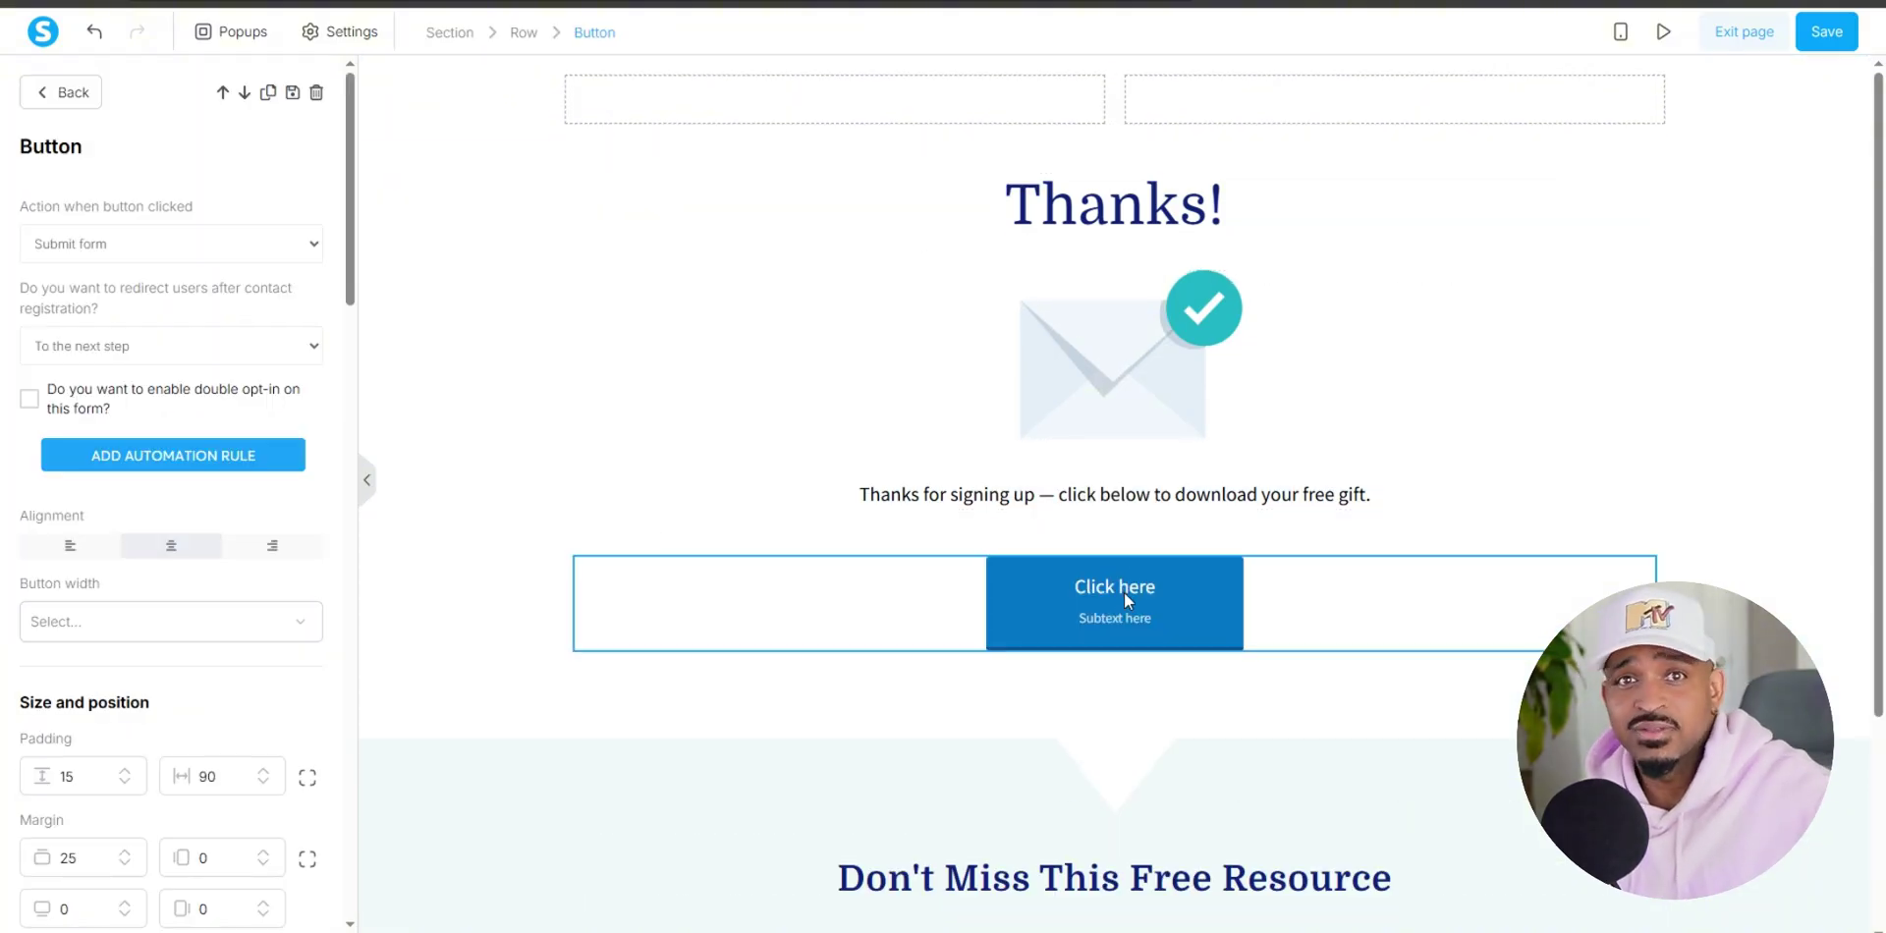
scroll(246, 589, "down", 4)
triple_click(197, 669)
type("Click Here ")
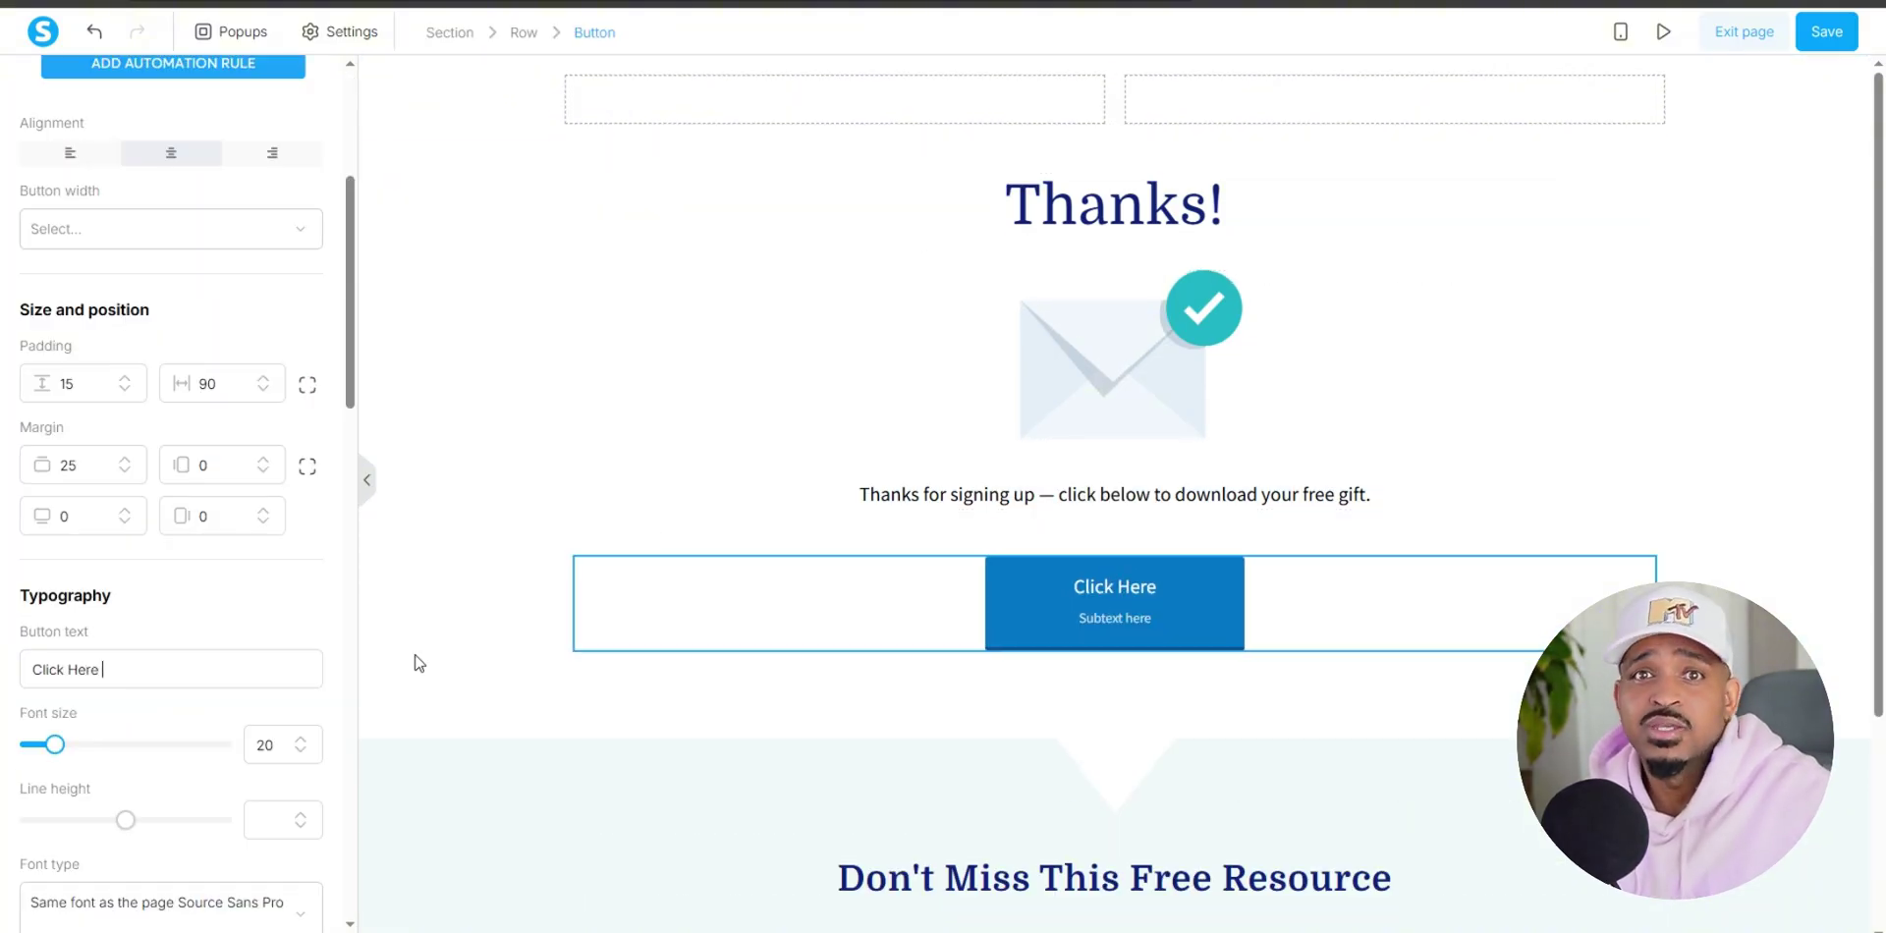
type("To Download Your Free Guide")
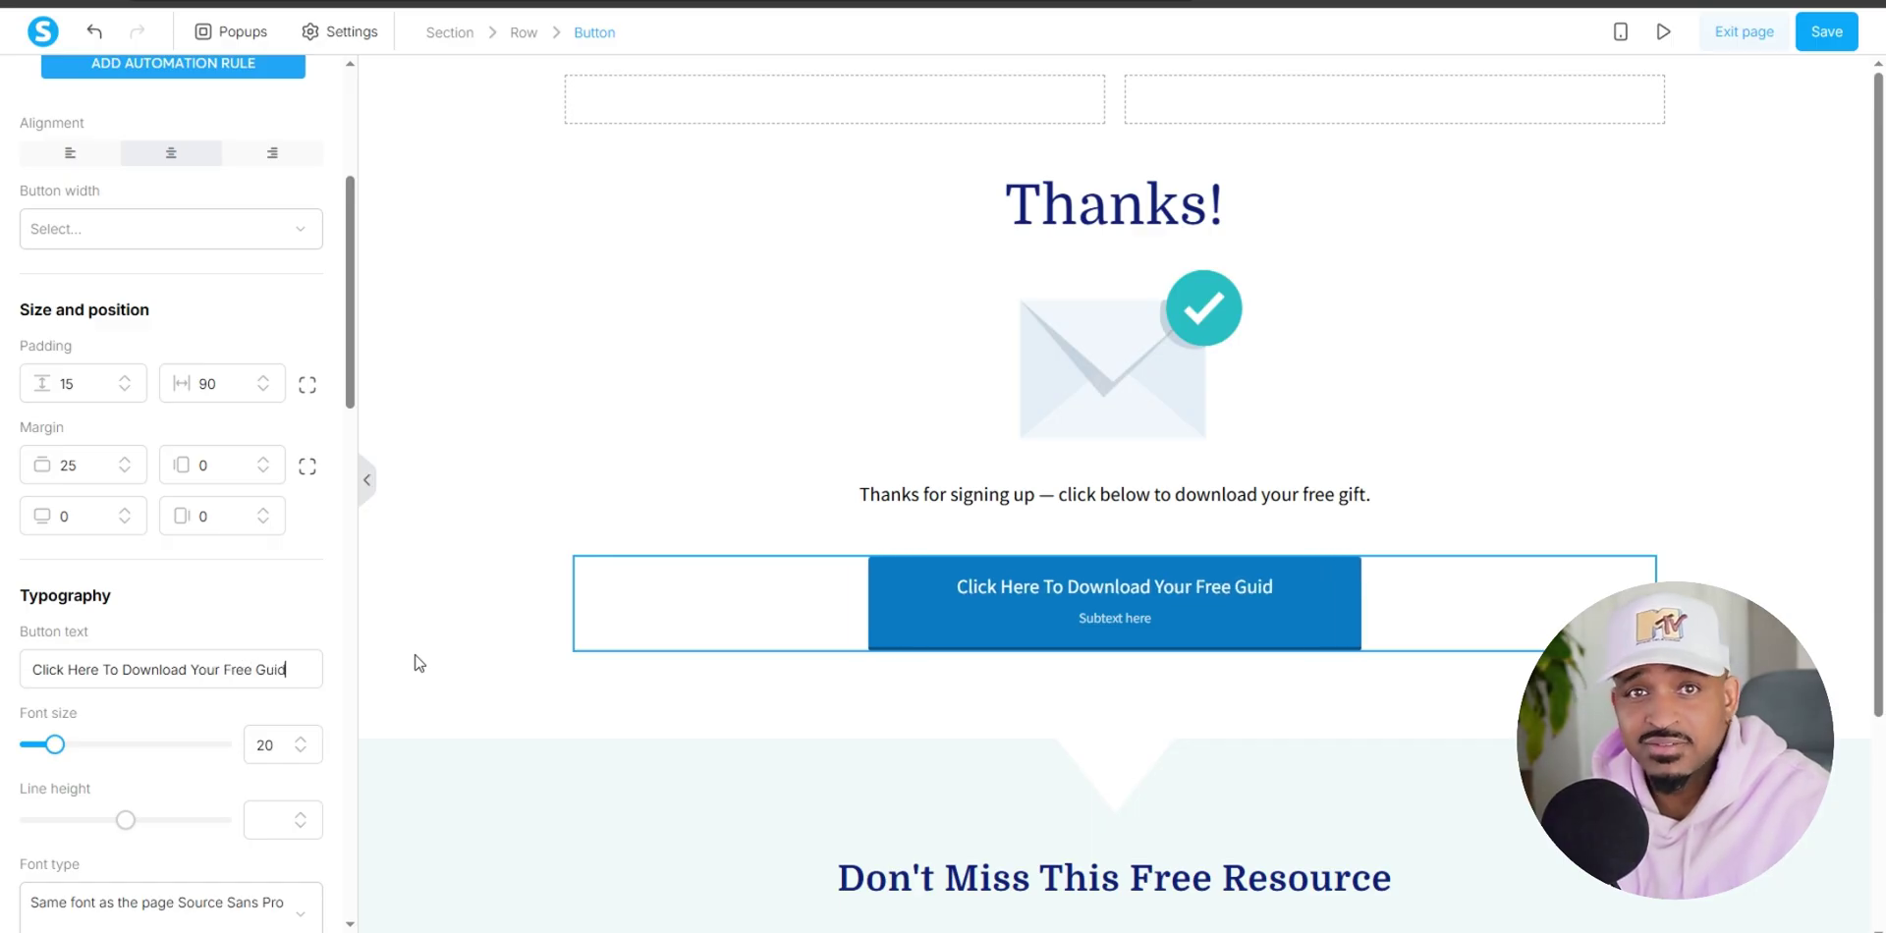
left_click(236, 243)
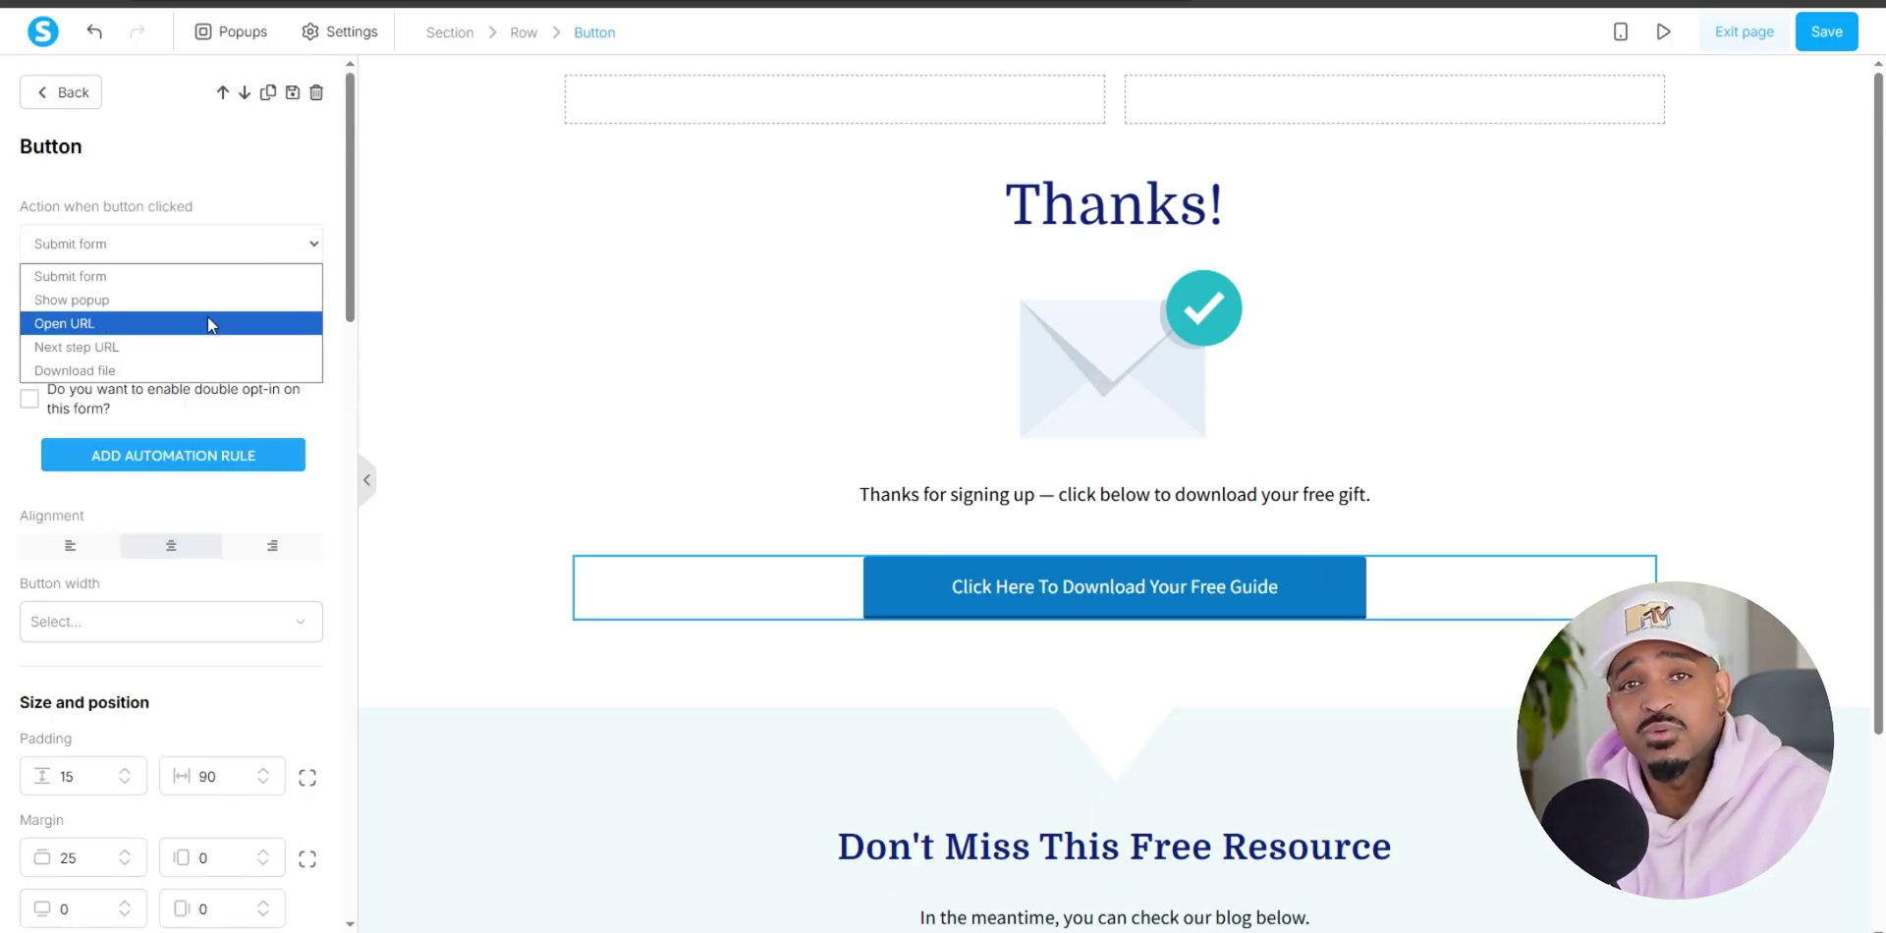
left_click(208, 316)
left_click(297, 248)
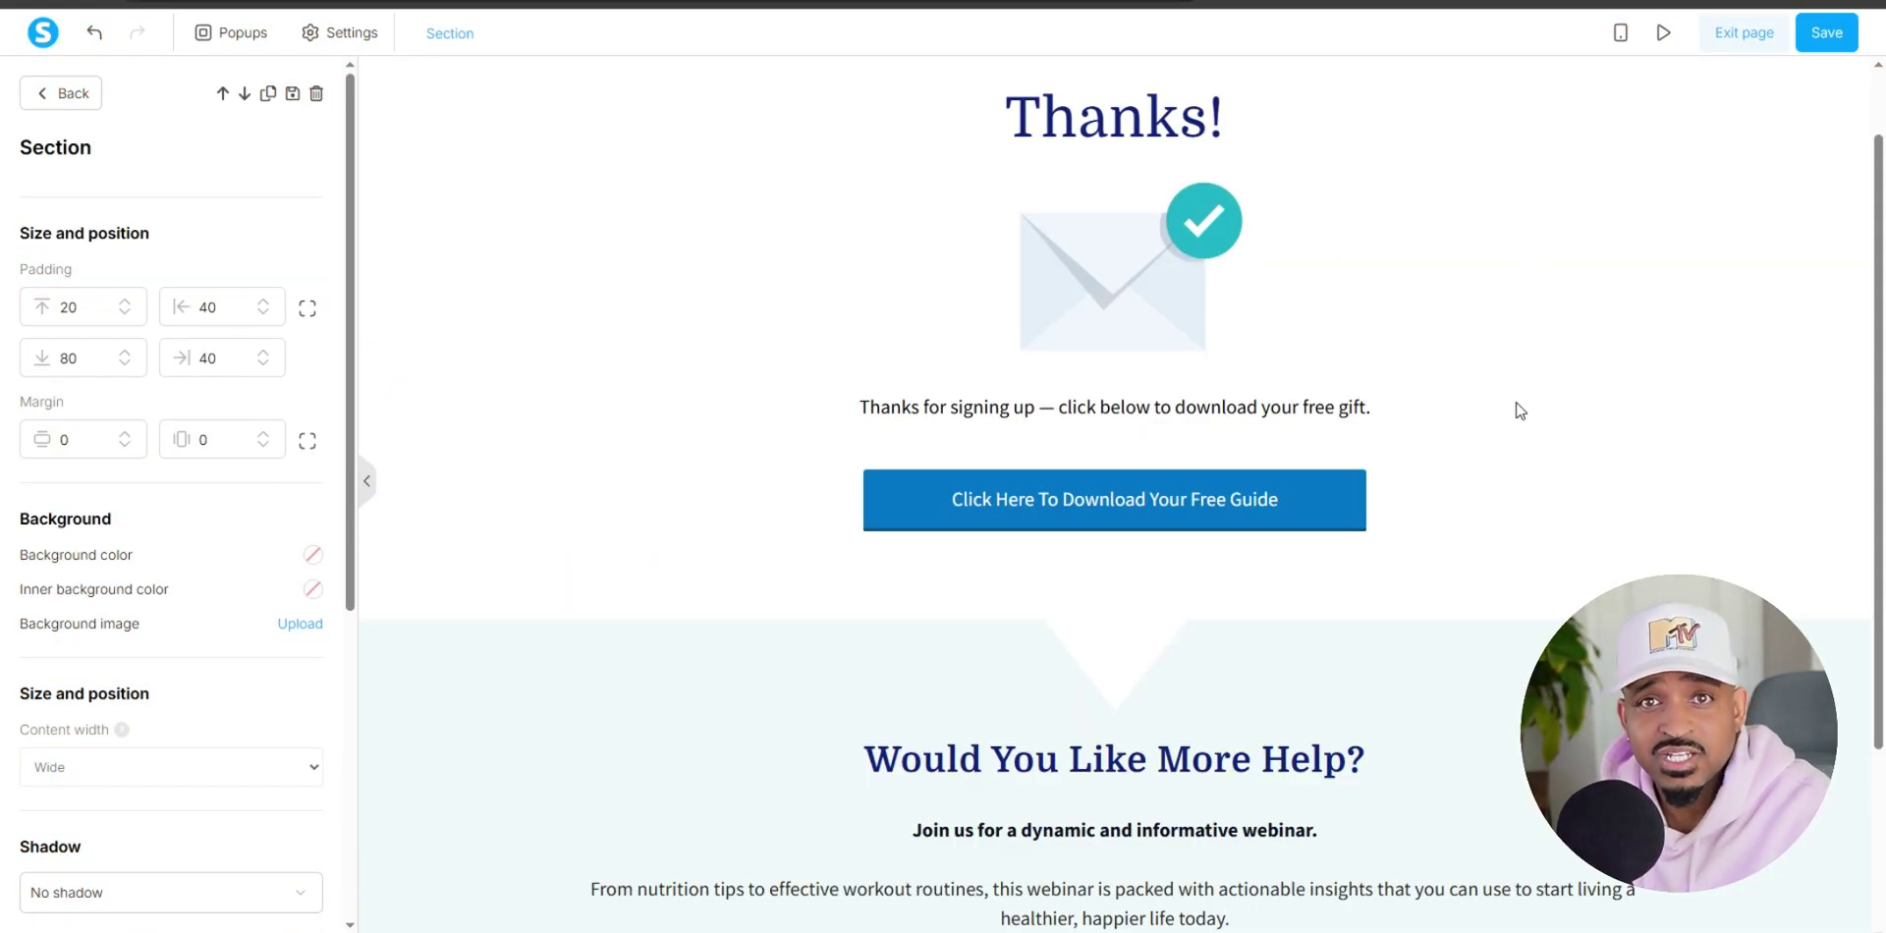
Try a green background on the Book A Spot button, then restore red (d0021b).
key("Escape")
scroll(1523, 413, "down", 3)
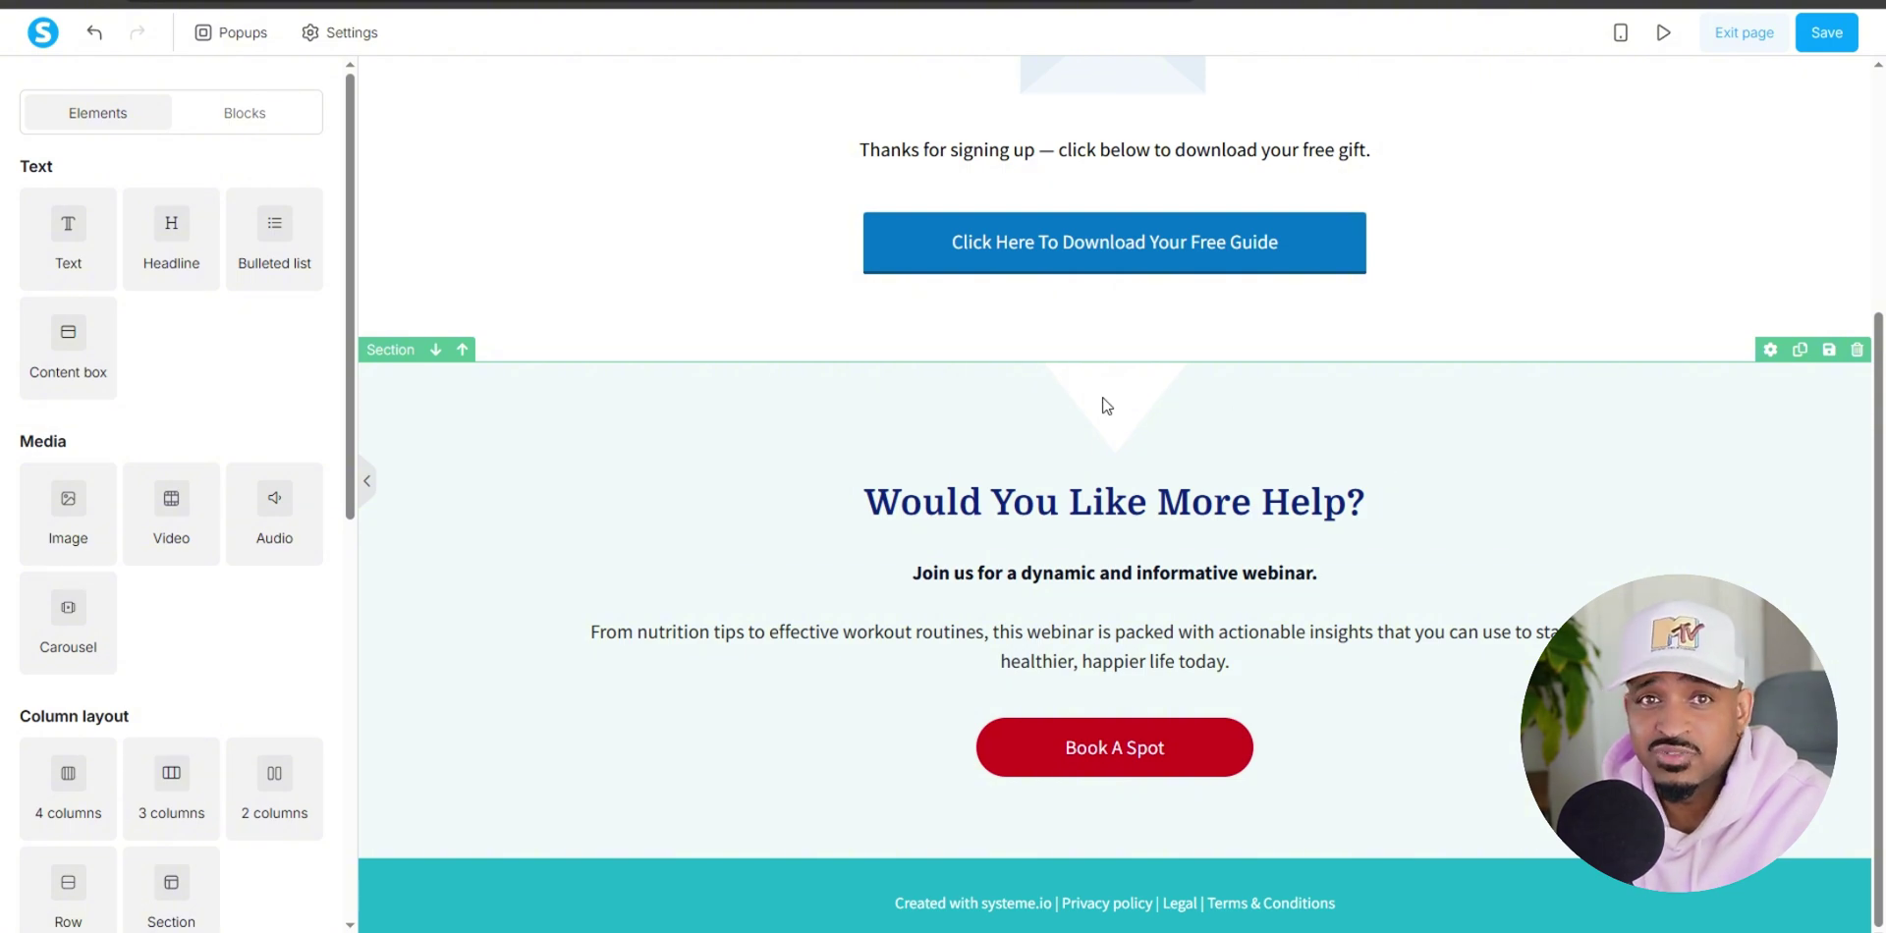
left_click(953, 509)
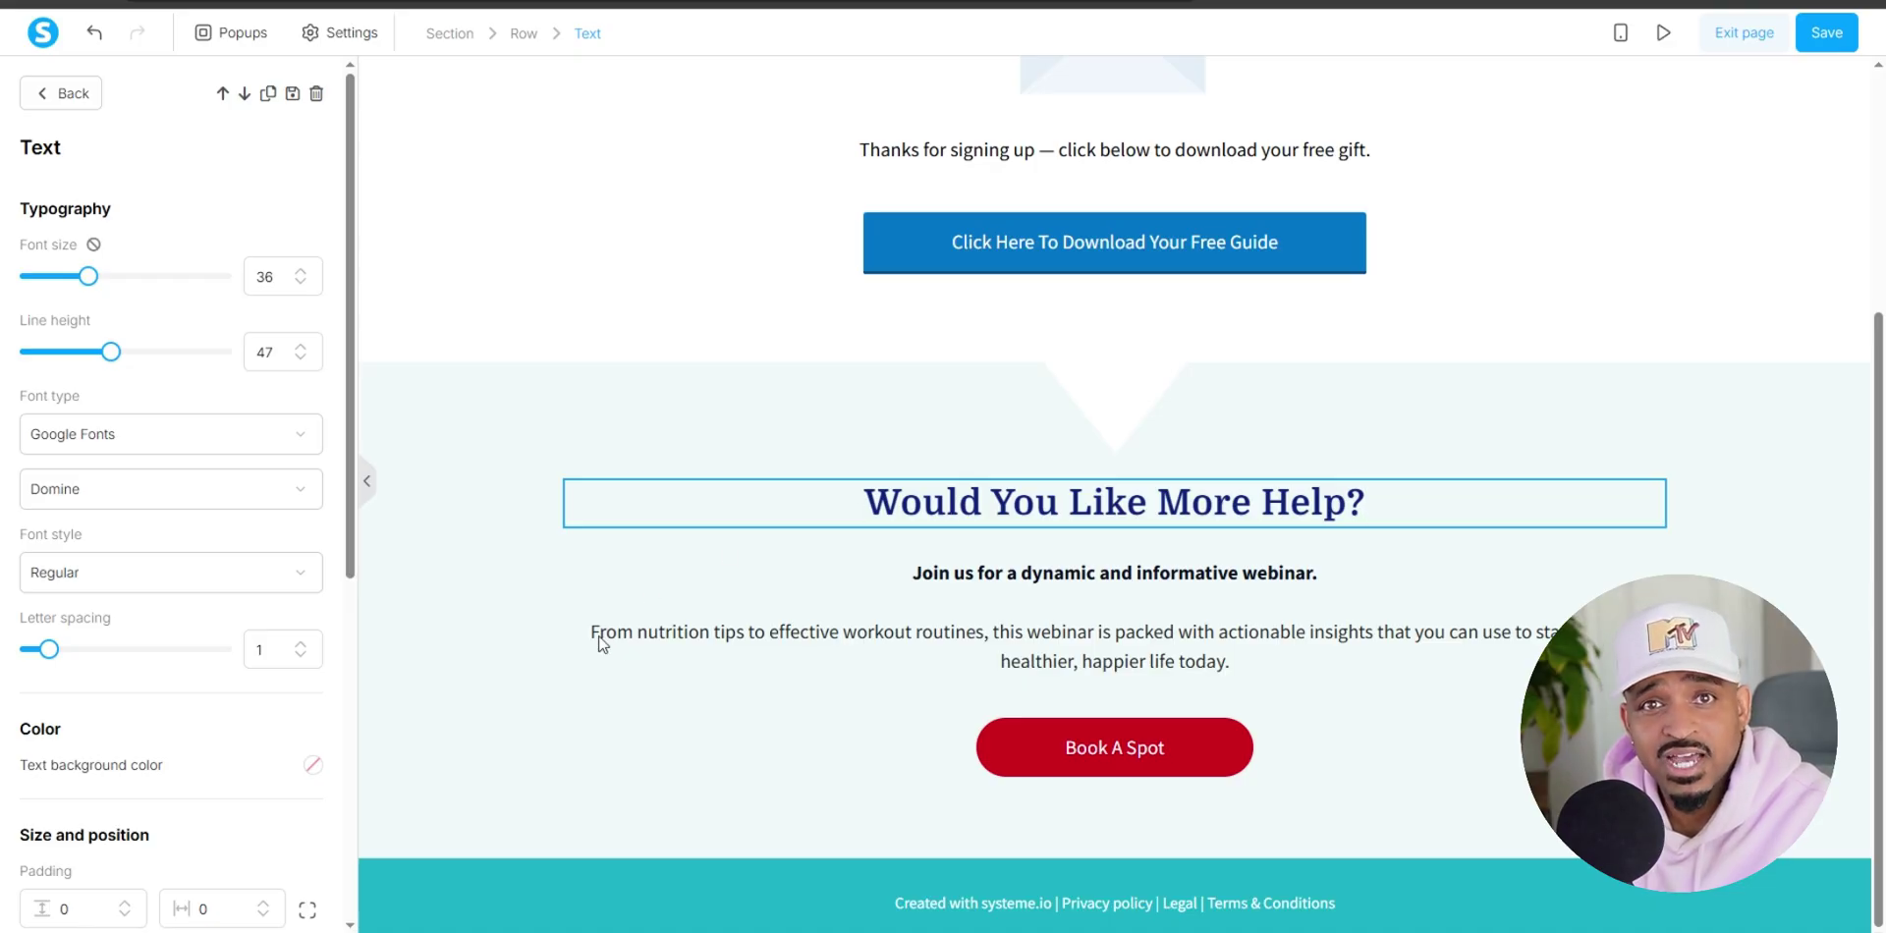
key("Escape")
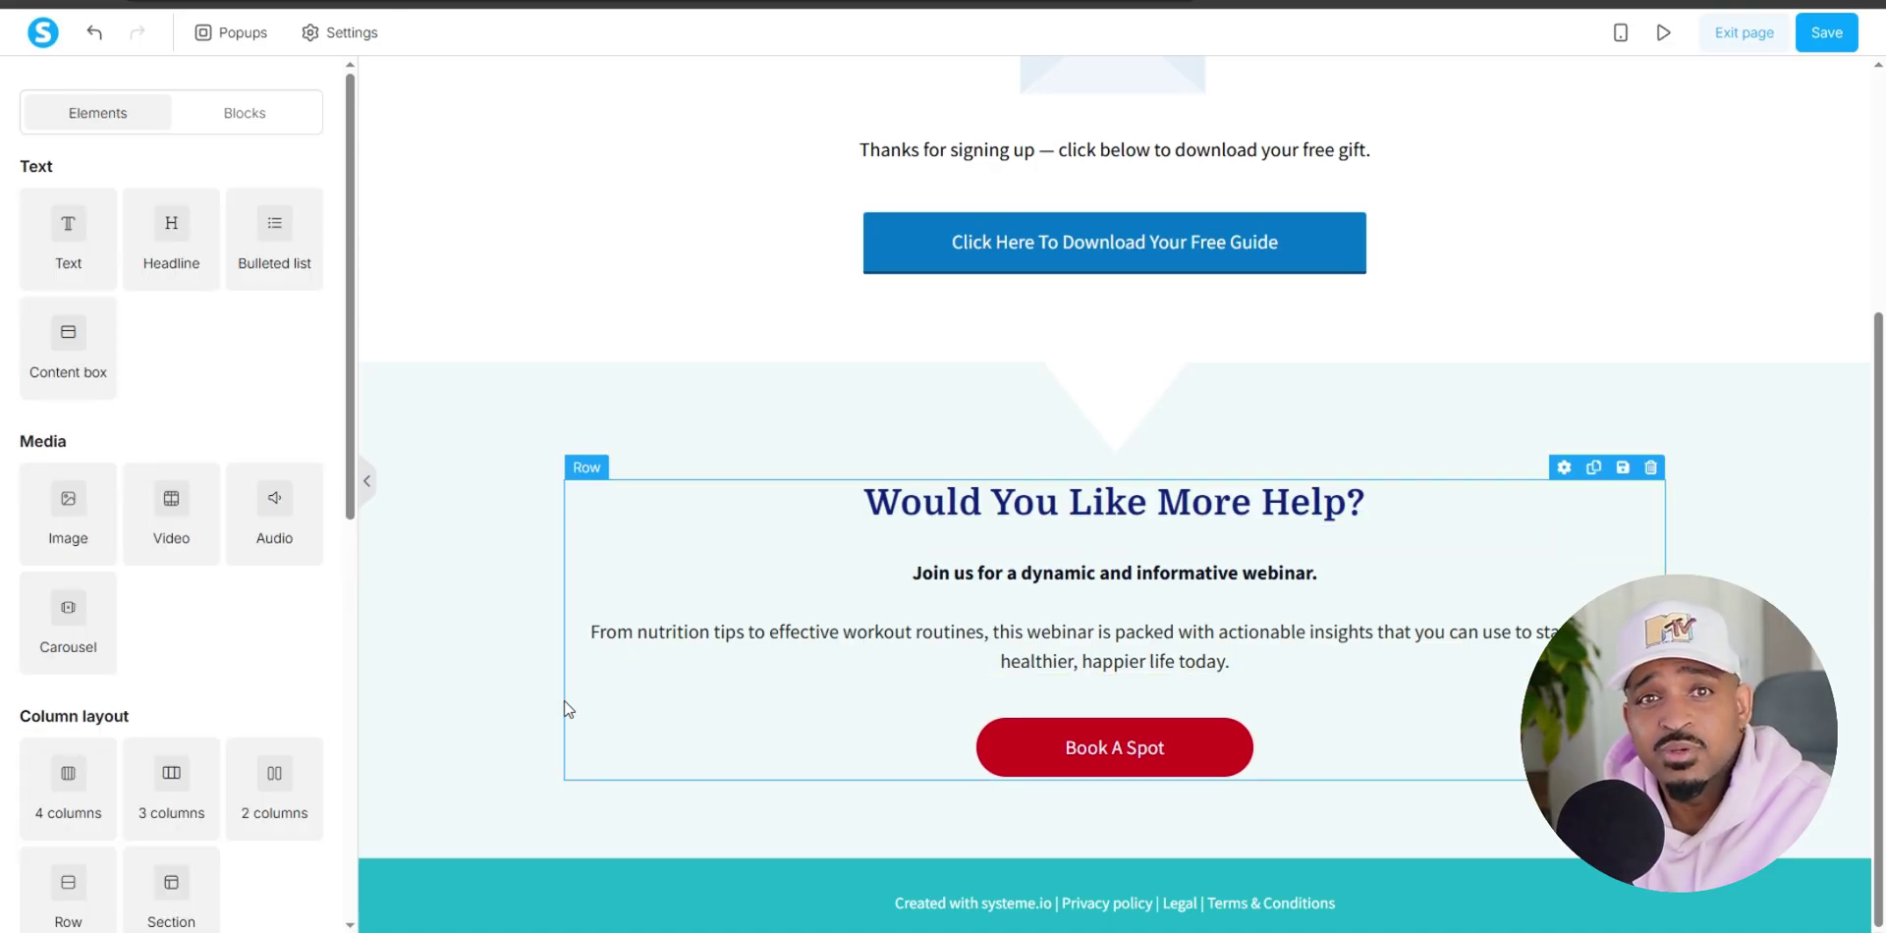
left_click(1009, 762)
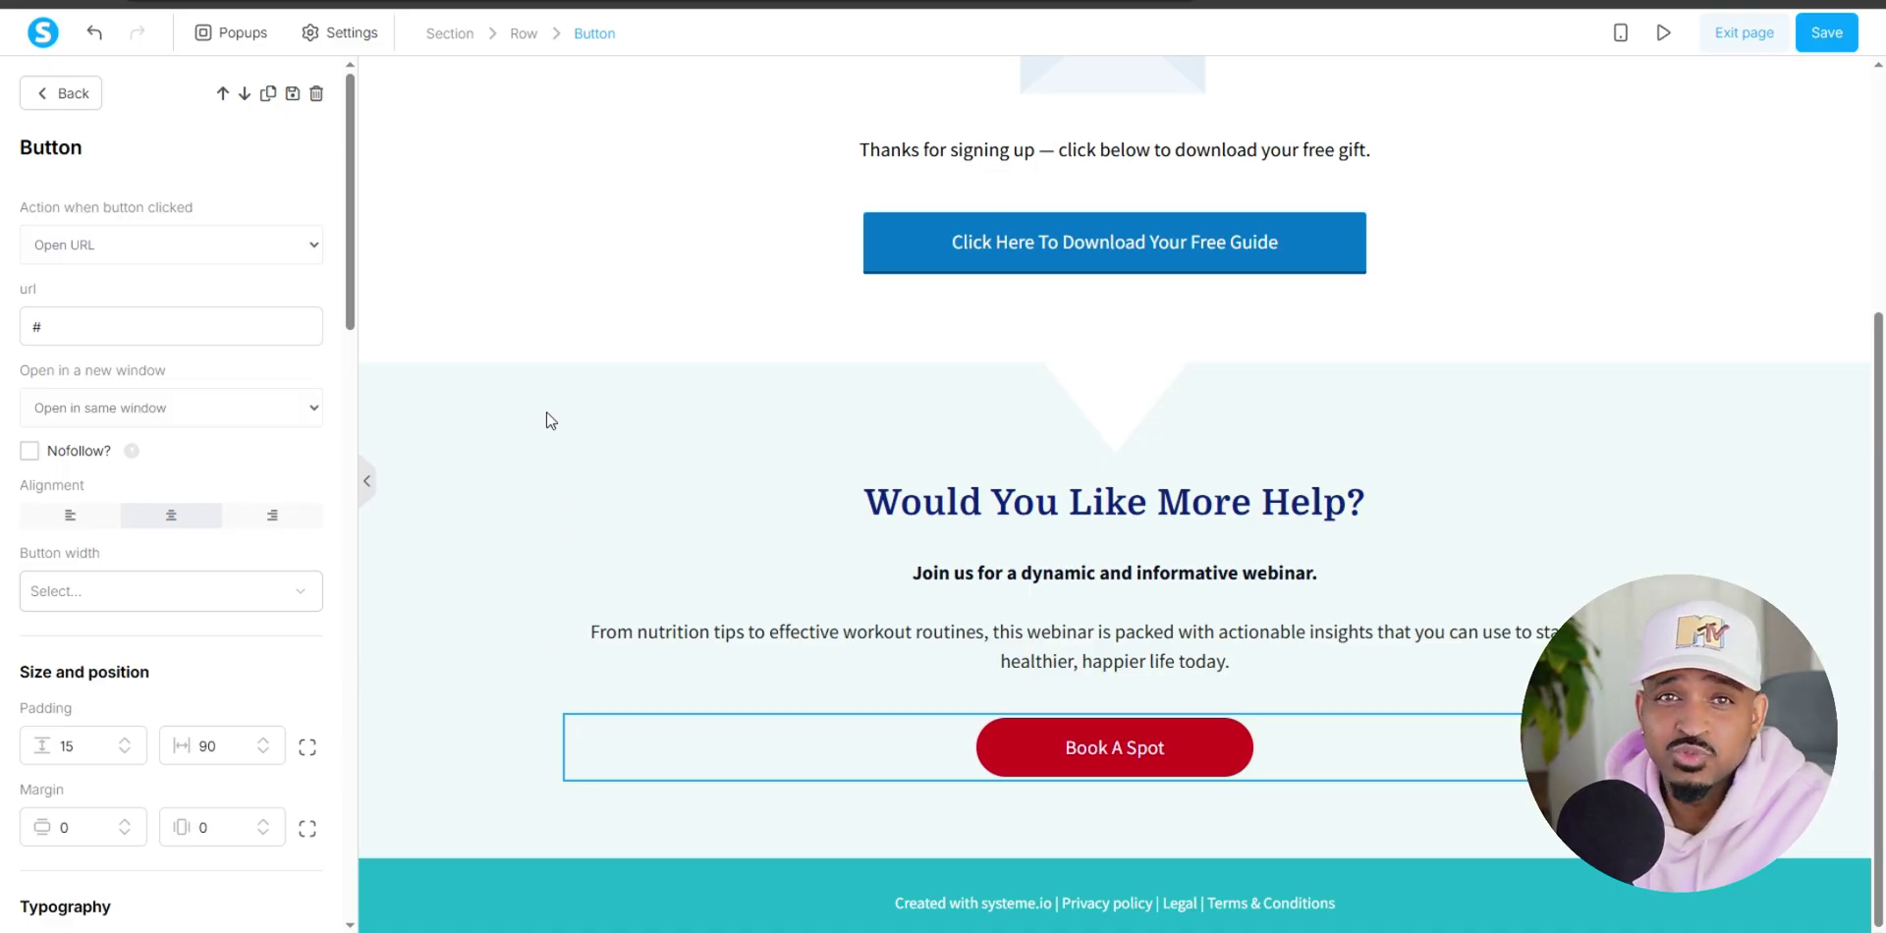
scroll(278, 594, "down", 10)
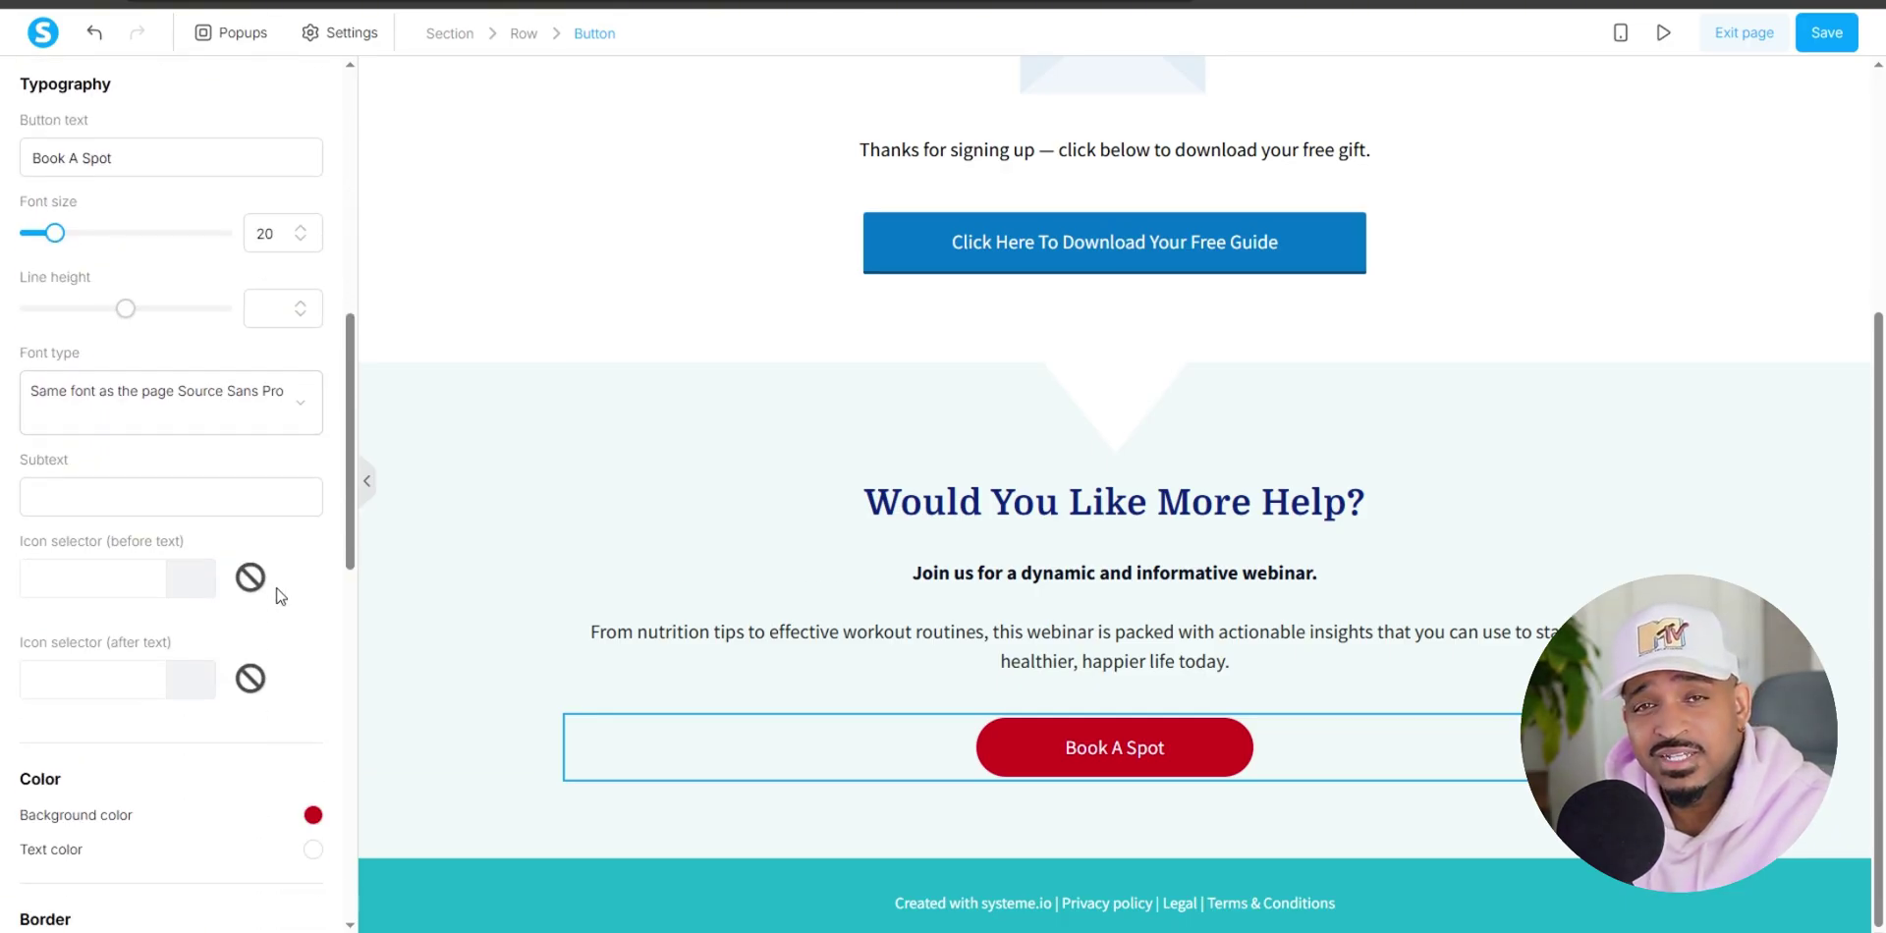
scroll(276, 596, "down", 3)
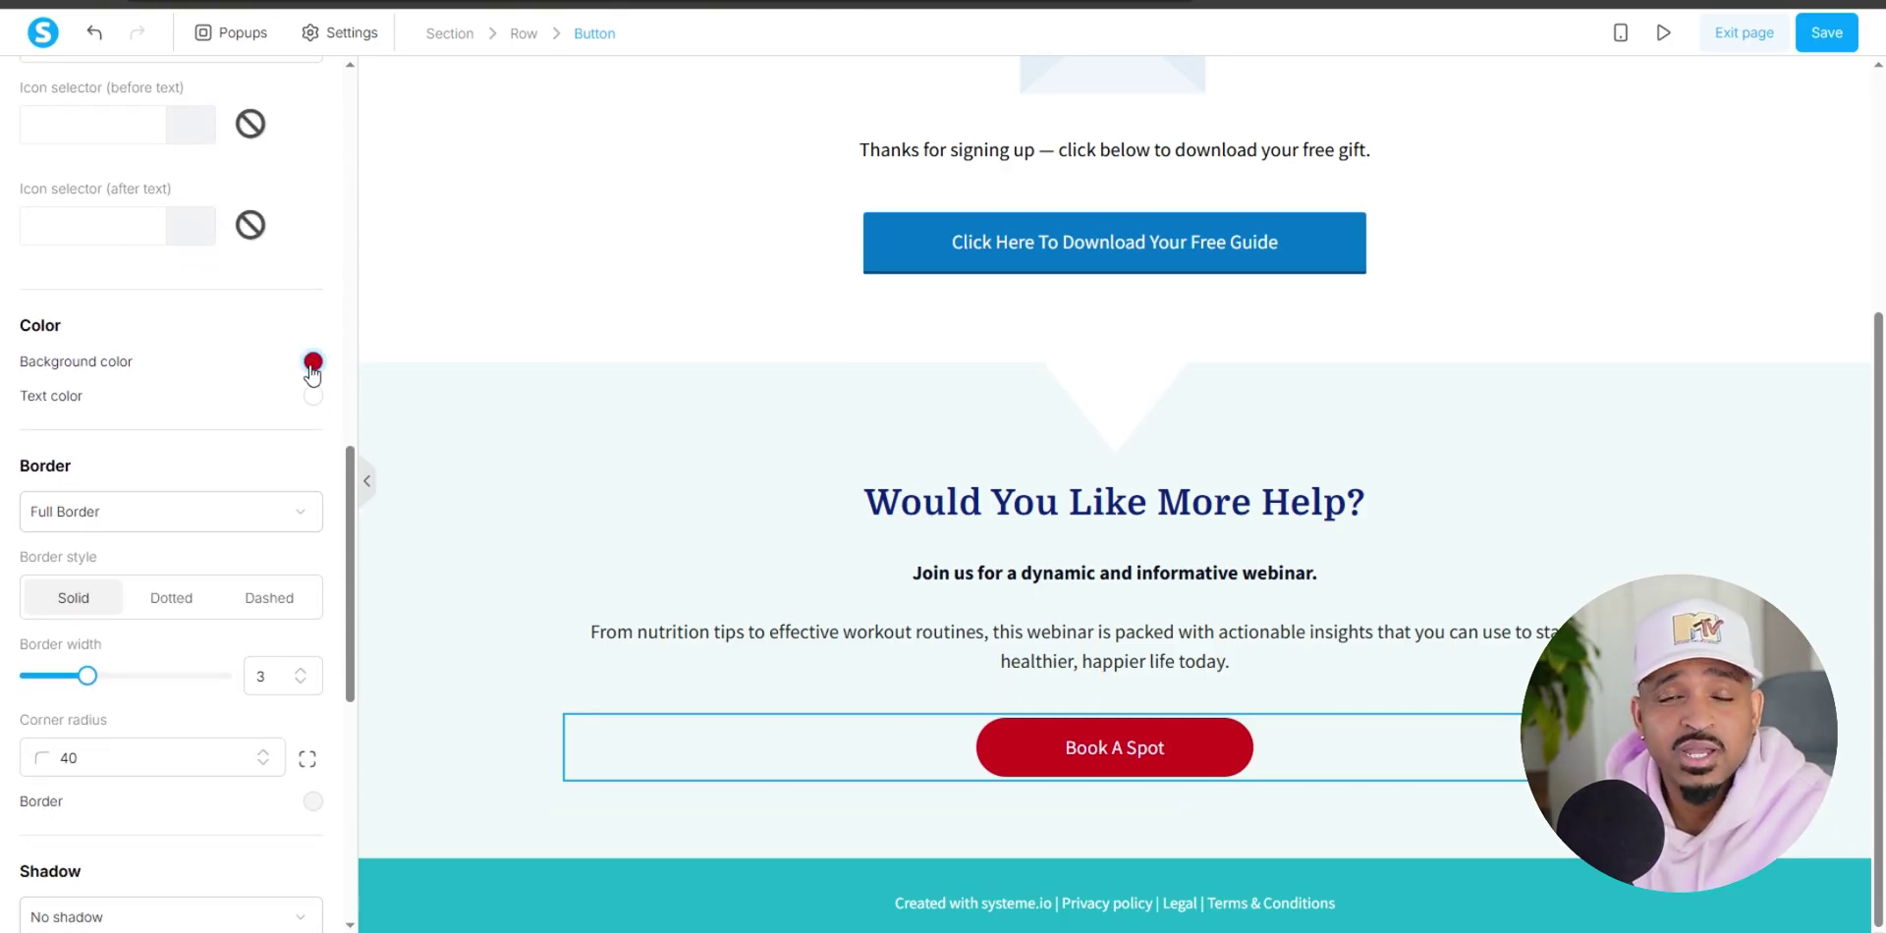
left_click(312, 362)
left_click(234, 767)
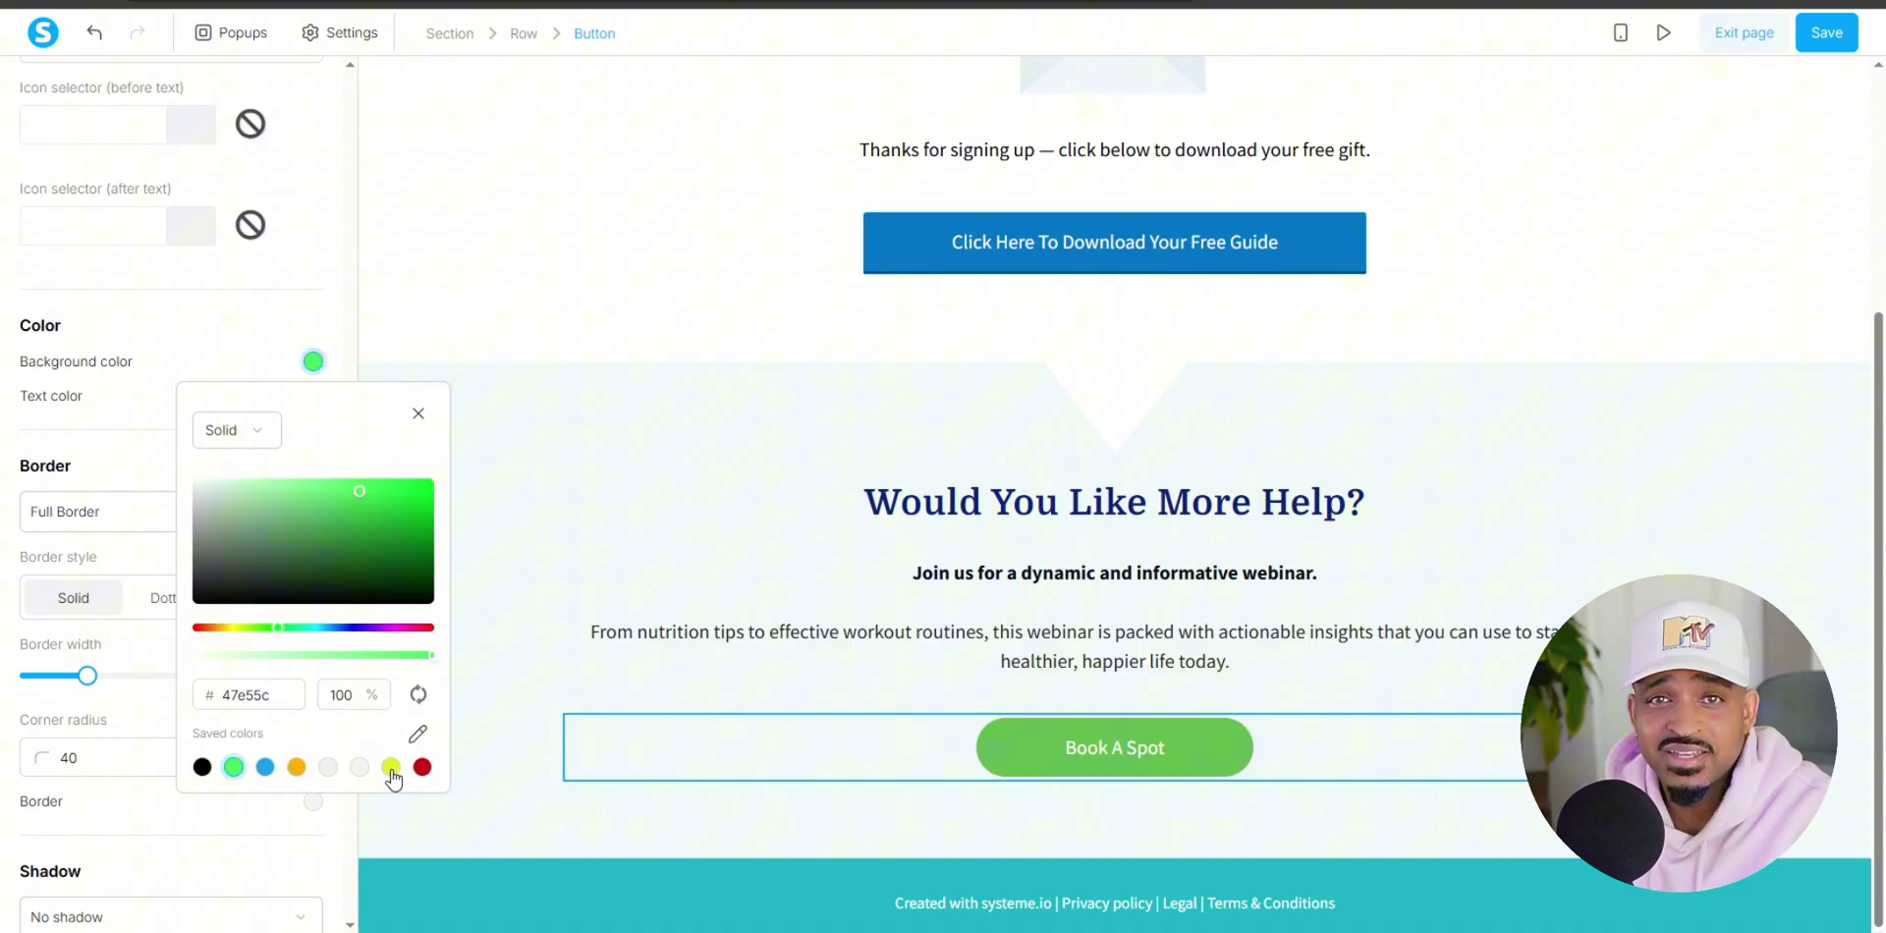
left_click(423, 772)
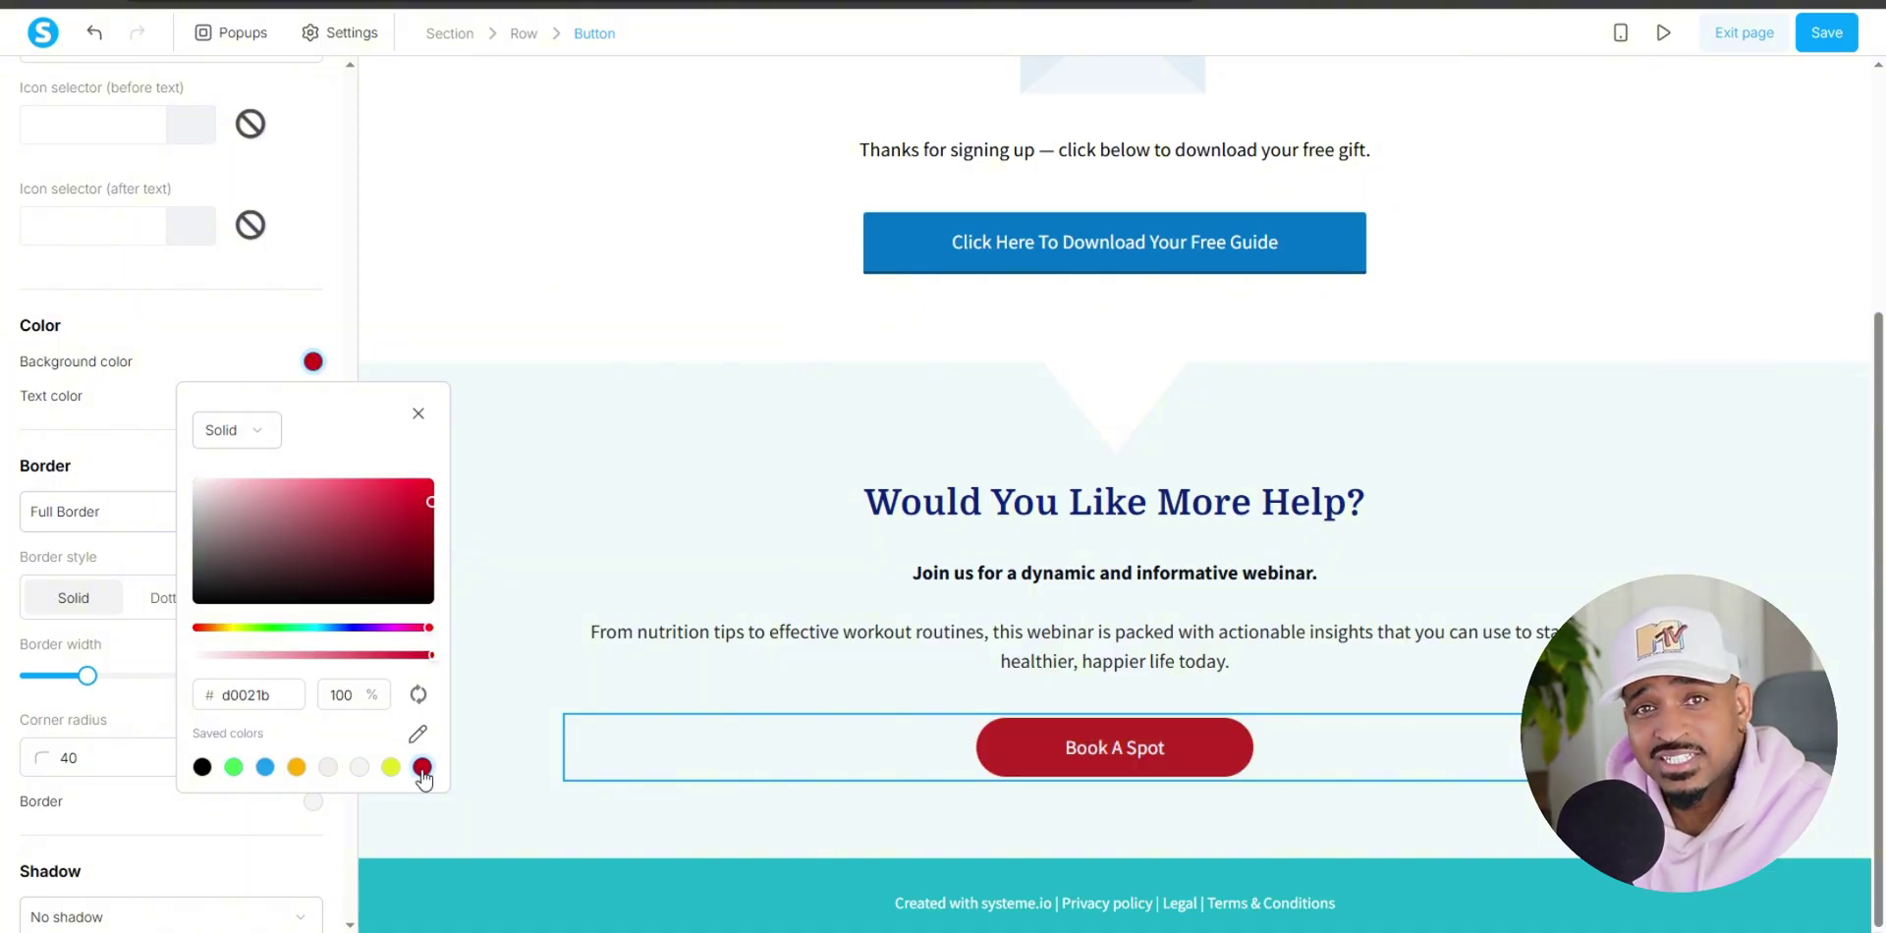
left_click(625, 462)
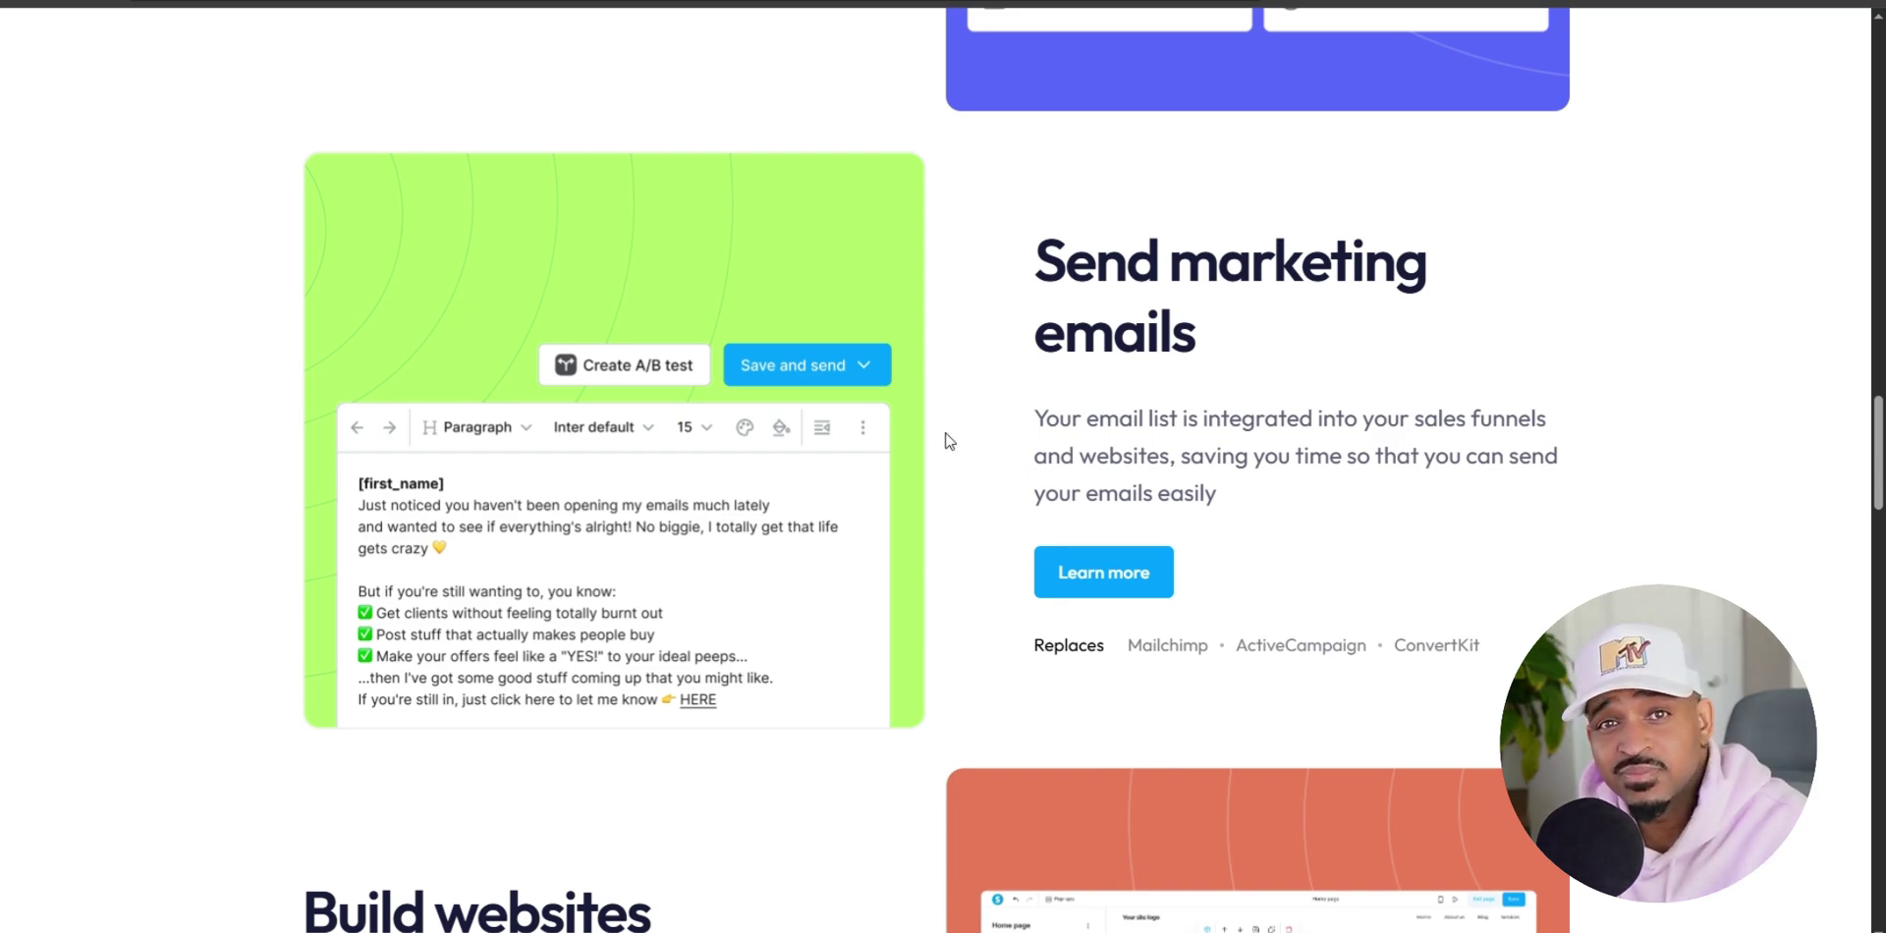
scroll(949, 441, "down", 1)
scroll(953, 444, "up", 1)
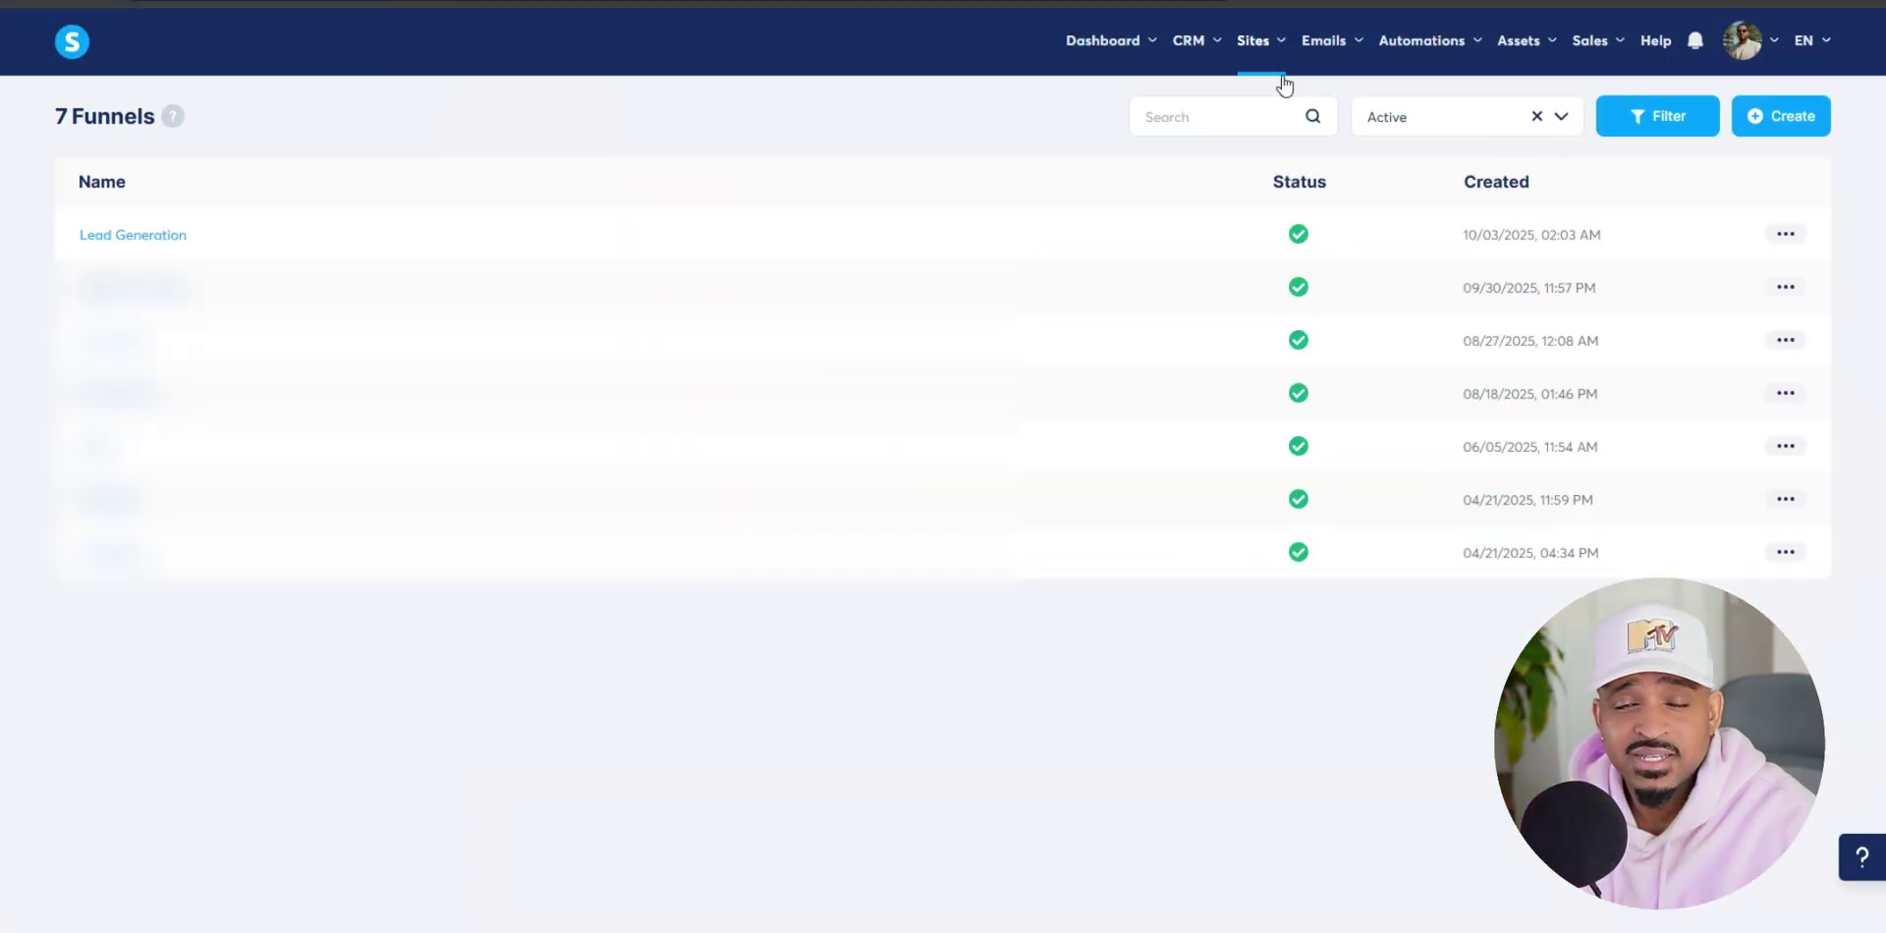
Create the 'Affiliate Campaign' email campaign using the second verified address as sender.
mouse_move(1346, 47)
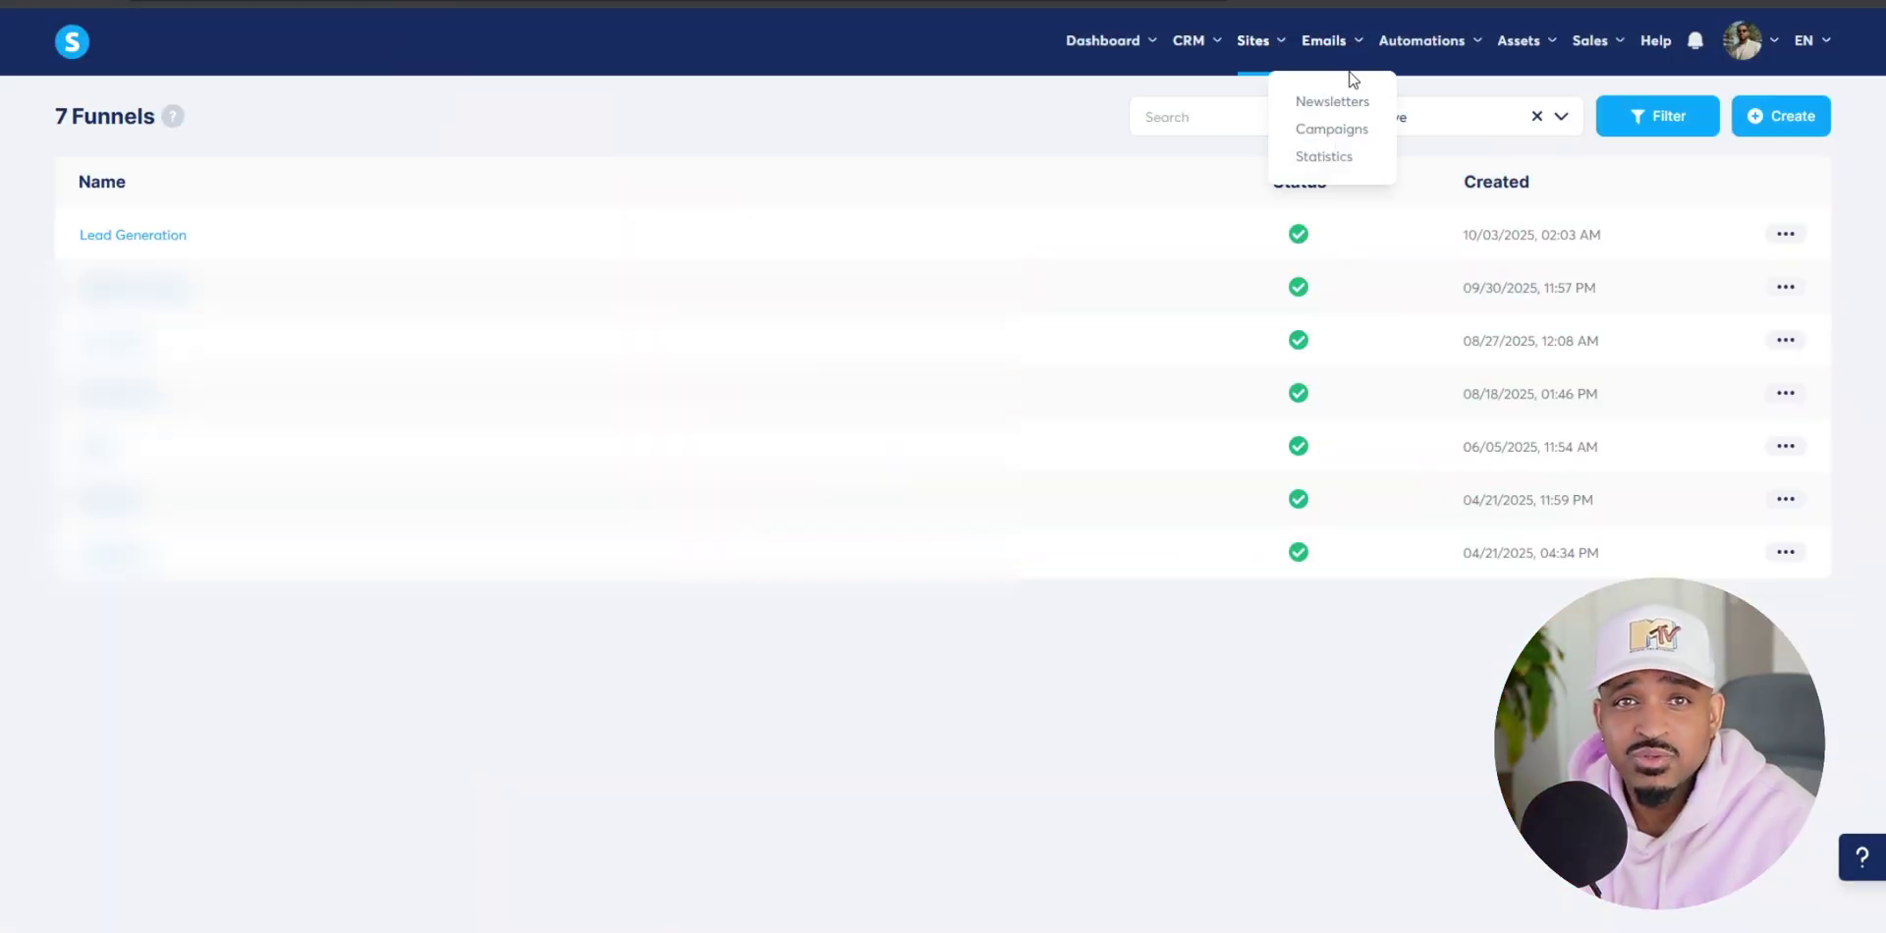
left_click(1352, 129)
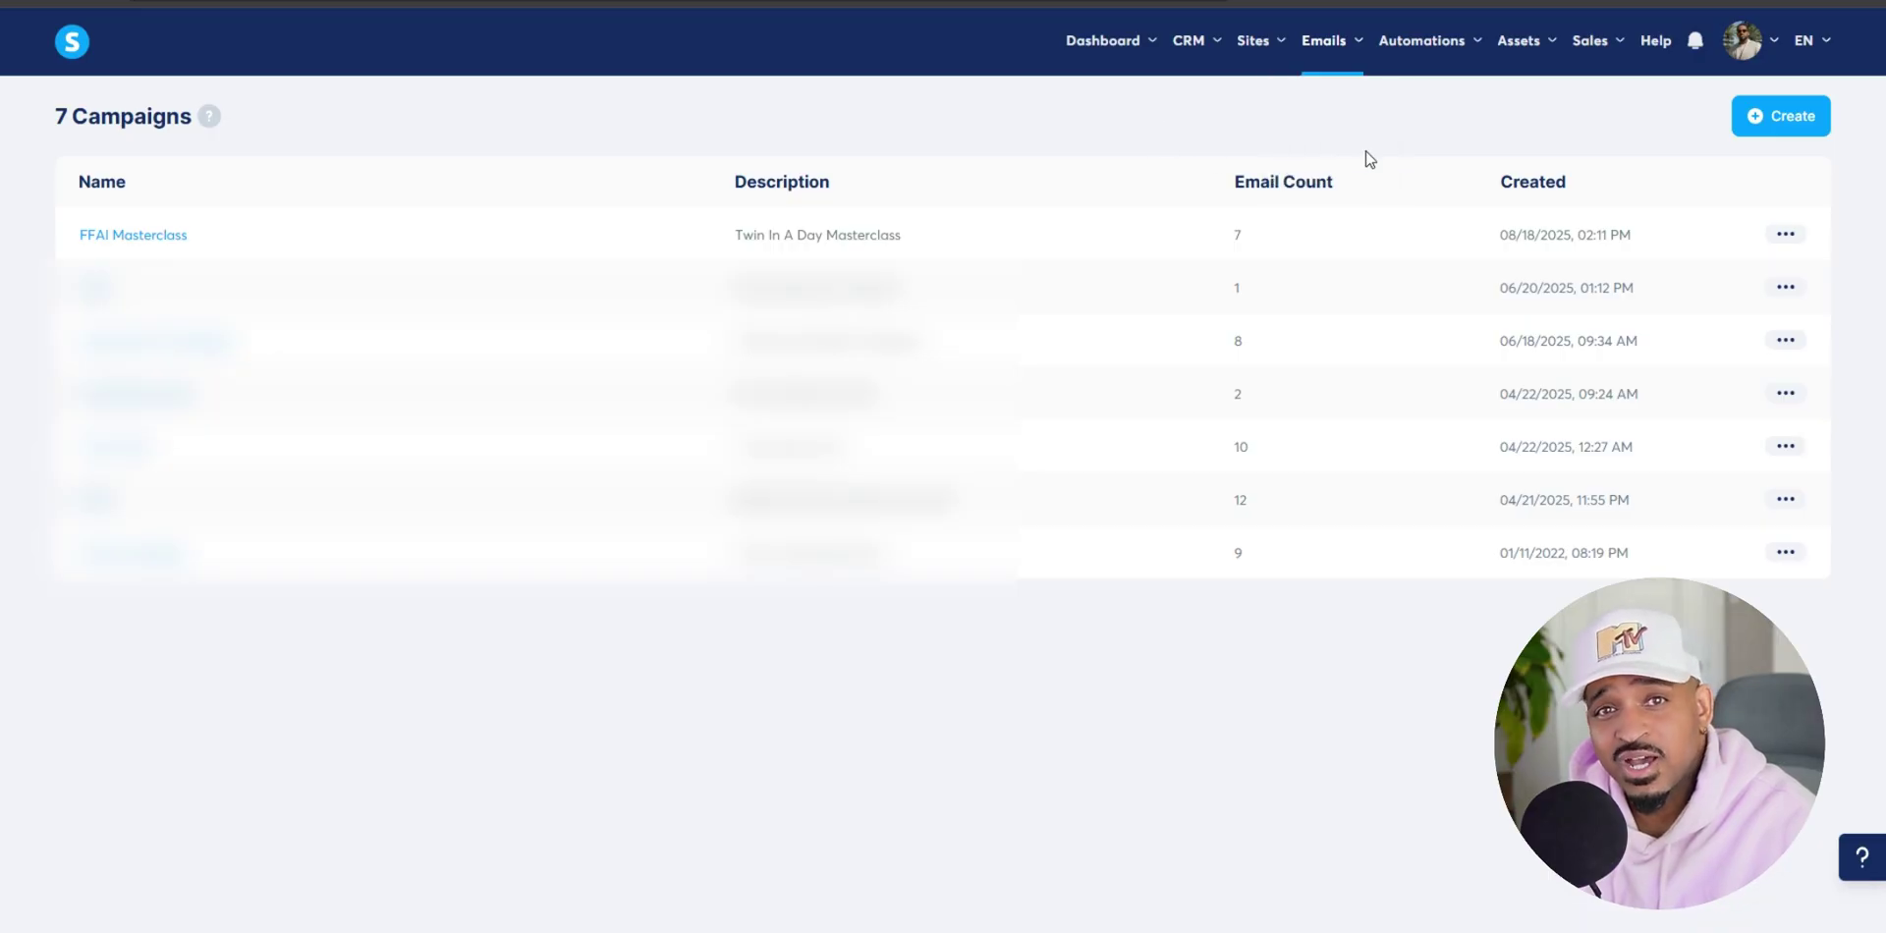
left_click(1774, 116)
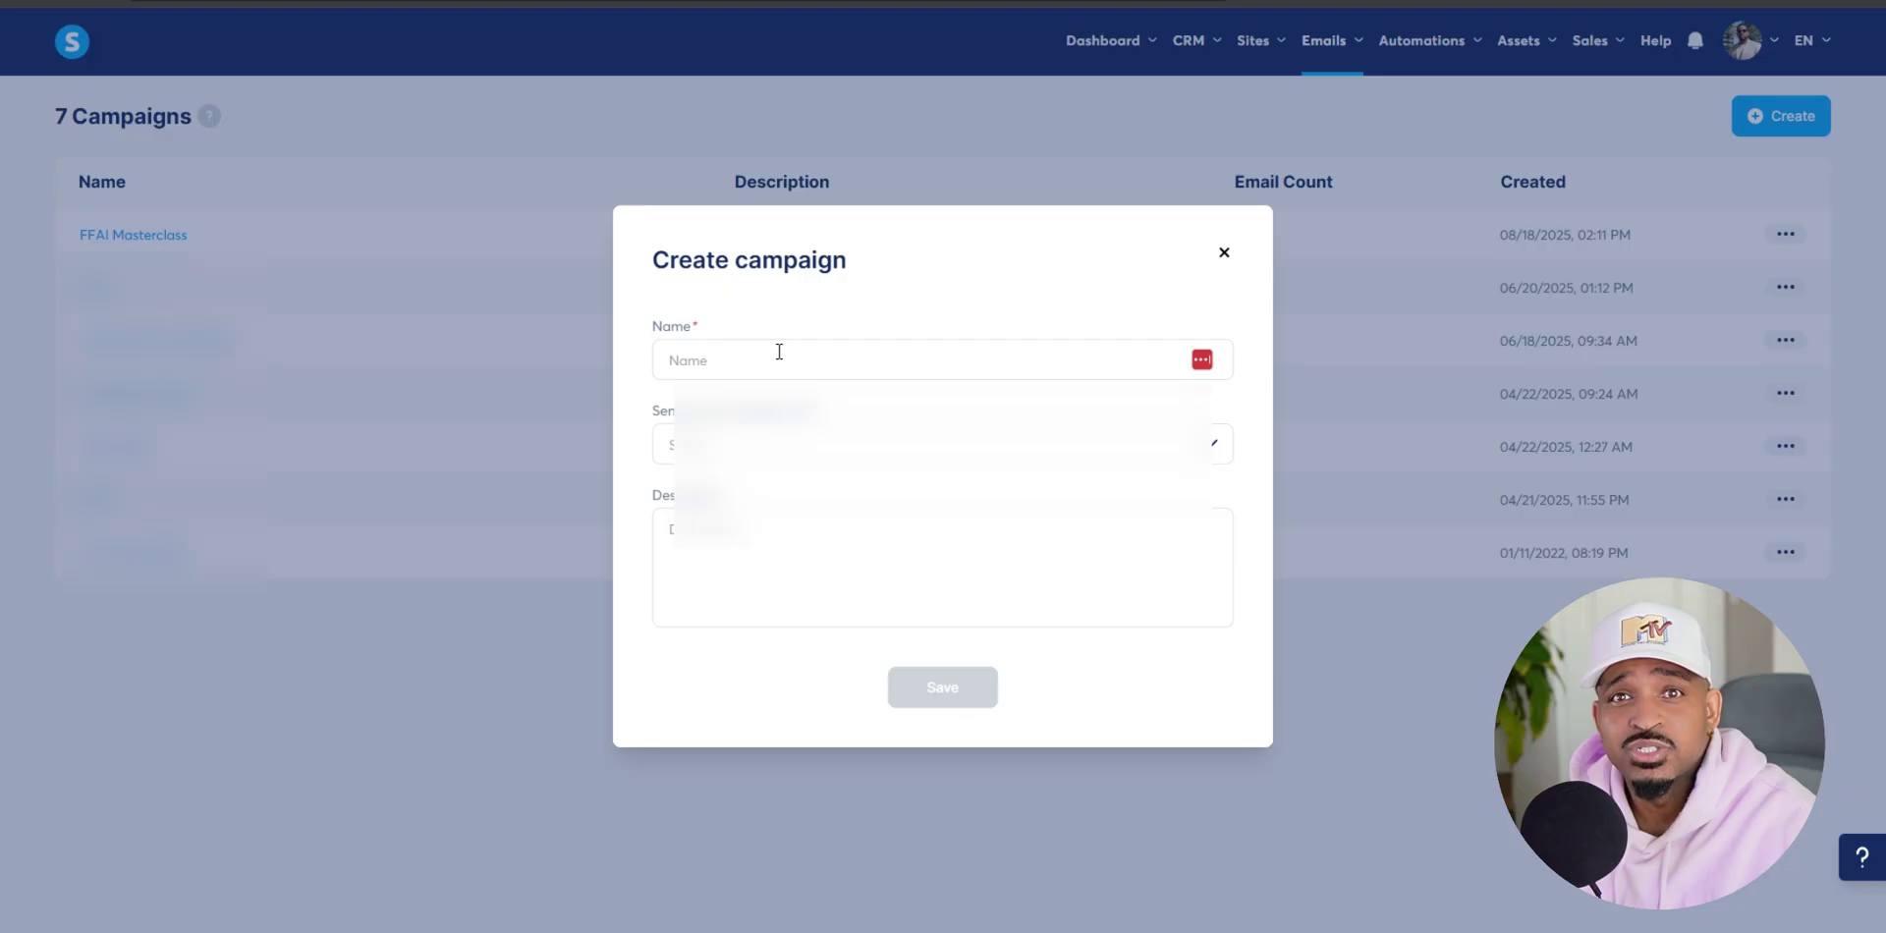
left_click(763, 363)
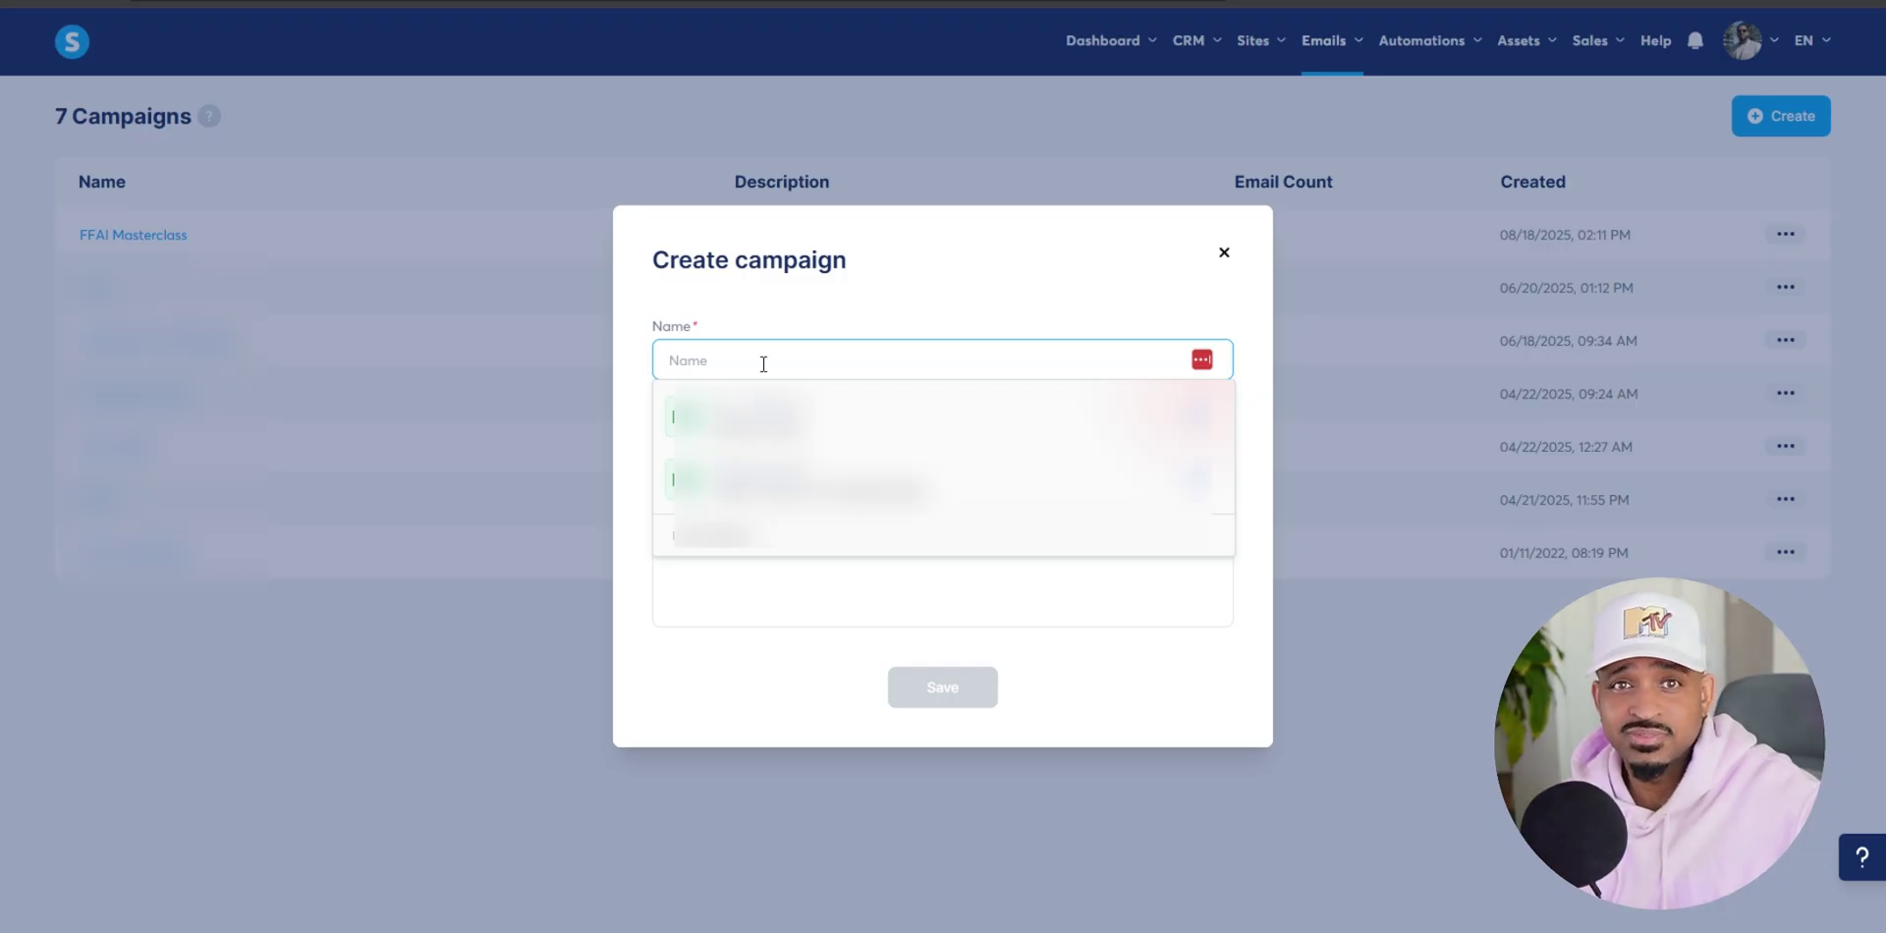
type("Affiliate")
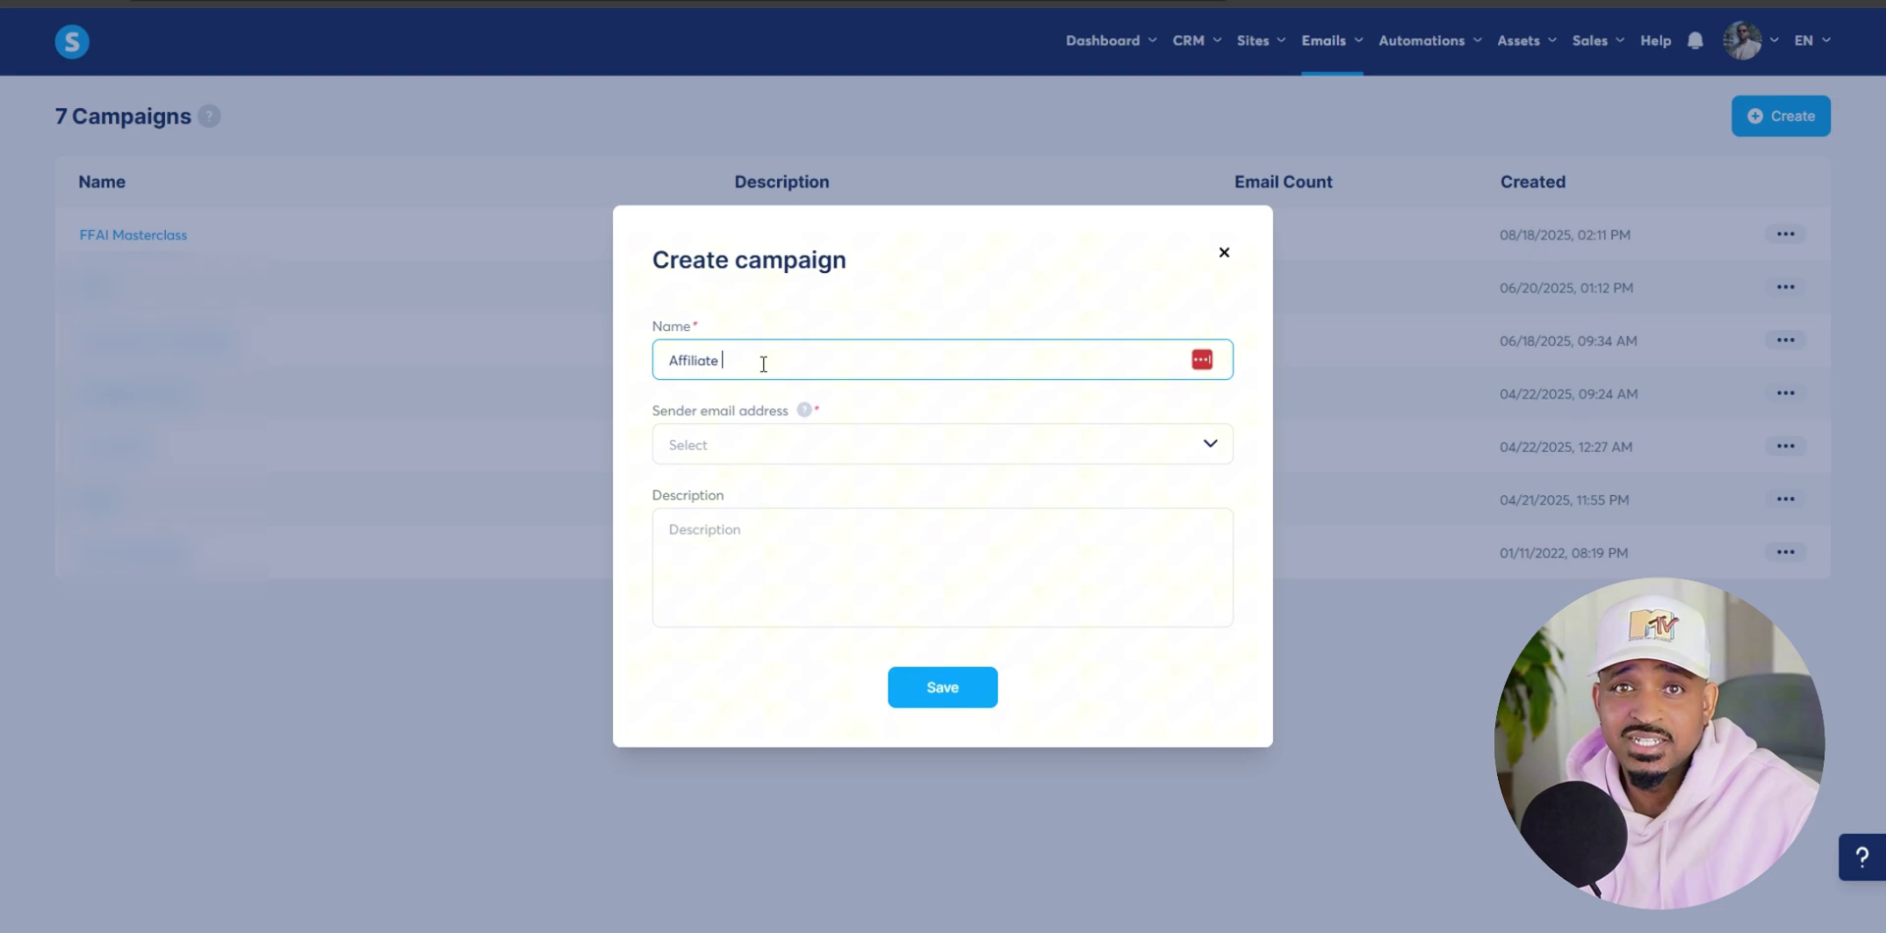
type(" Campaign")
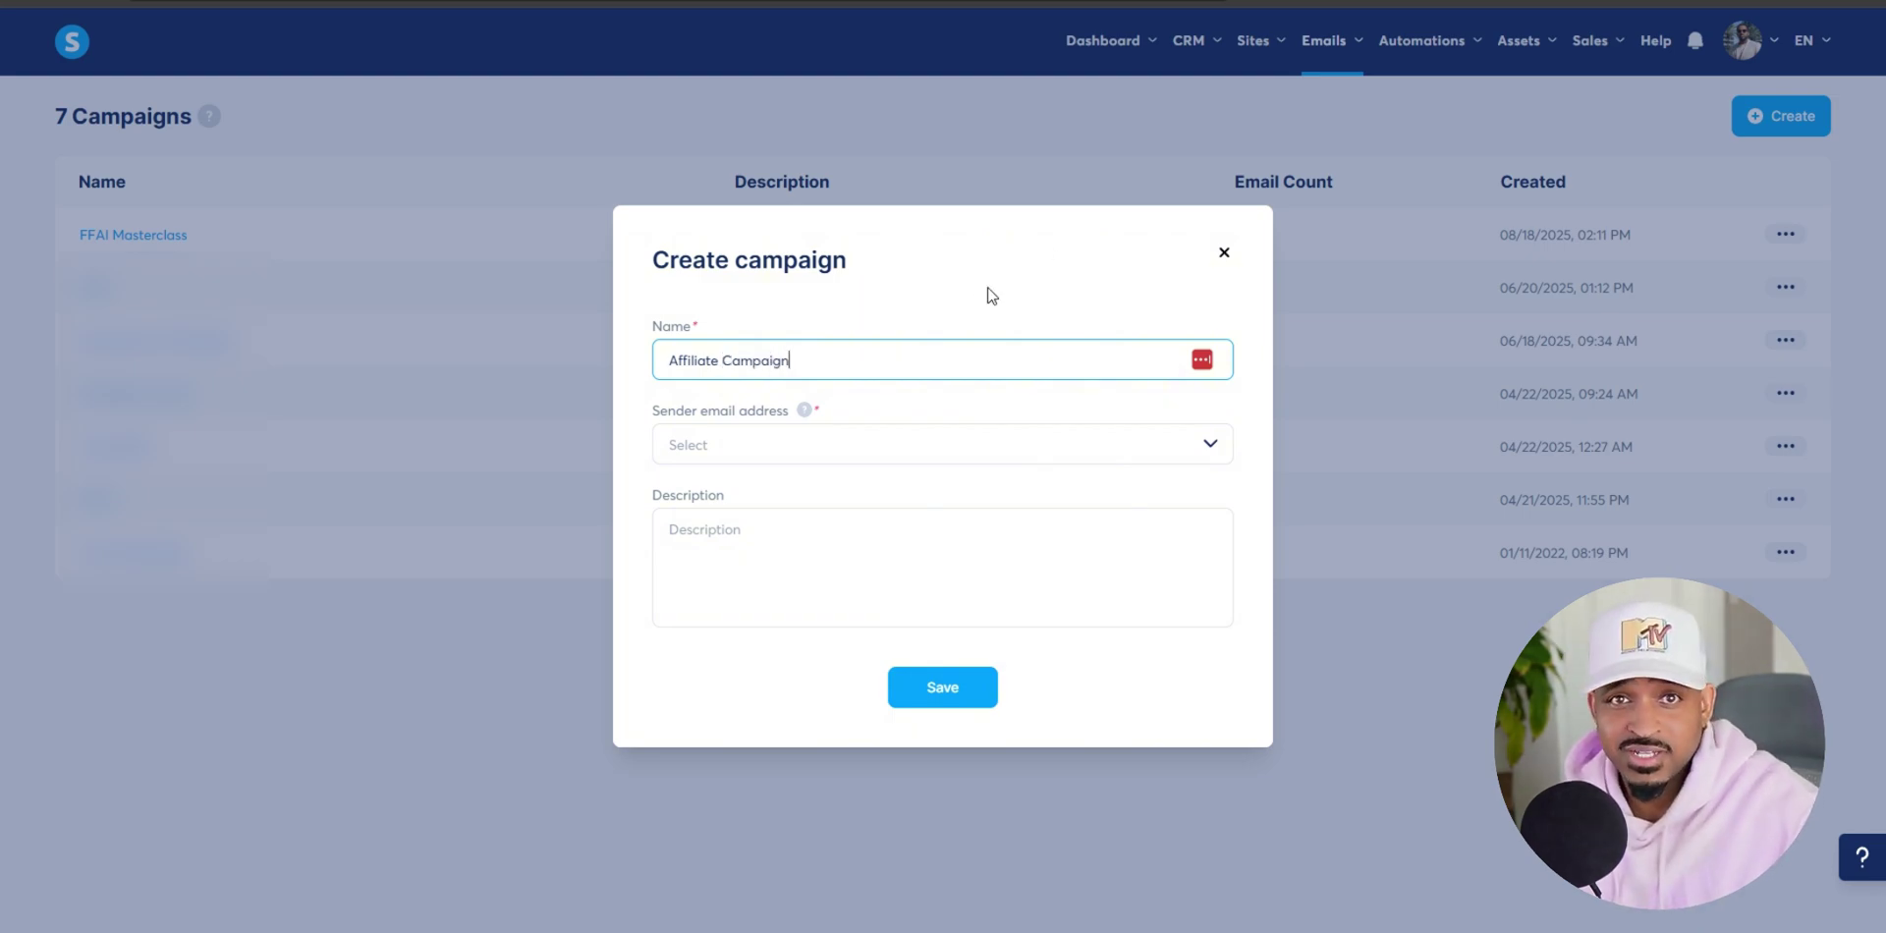
left_click(1210, 445)
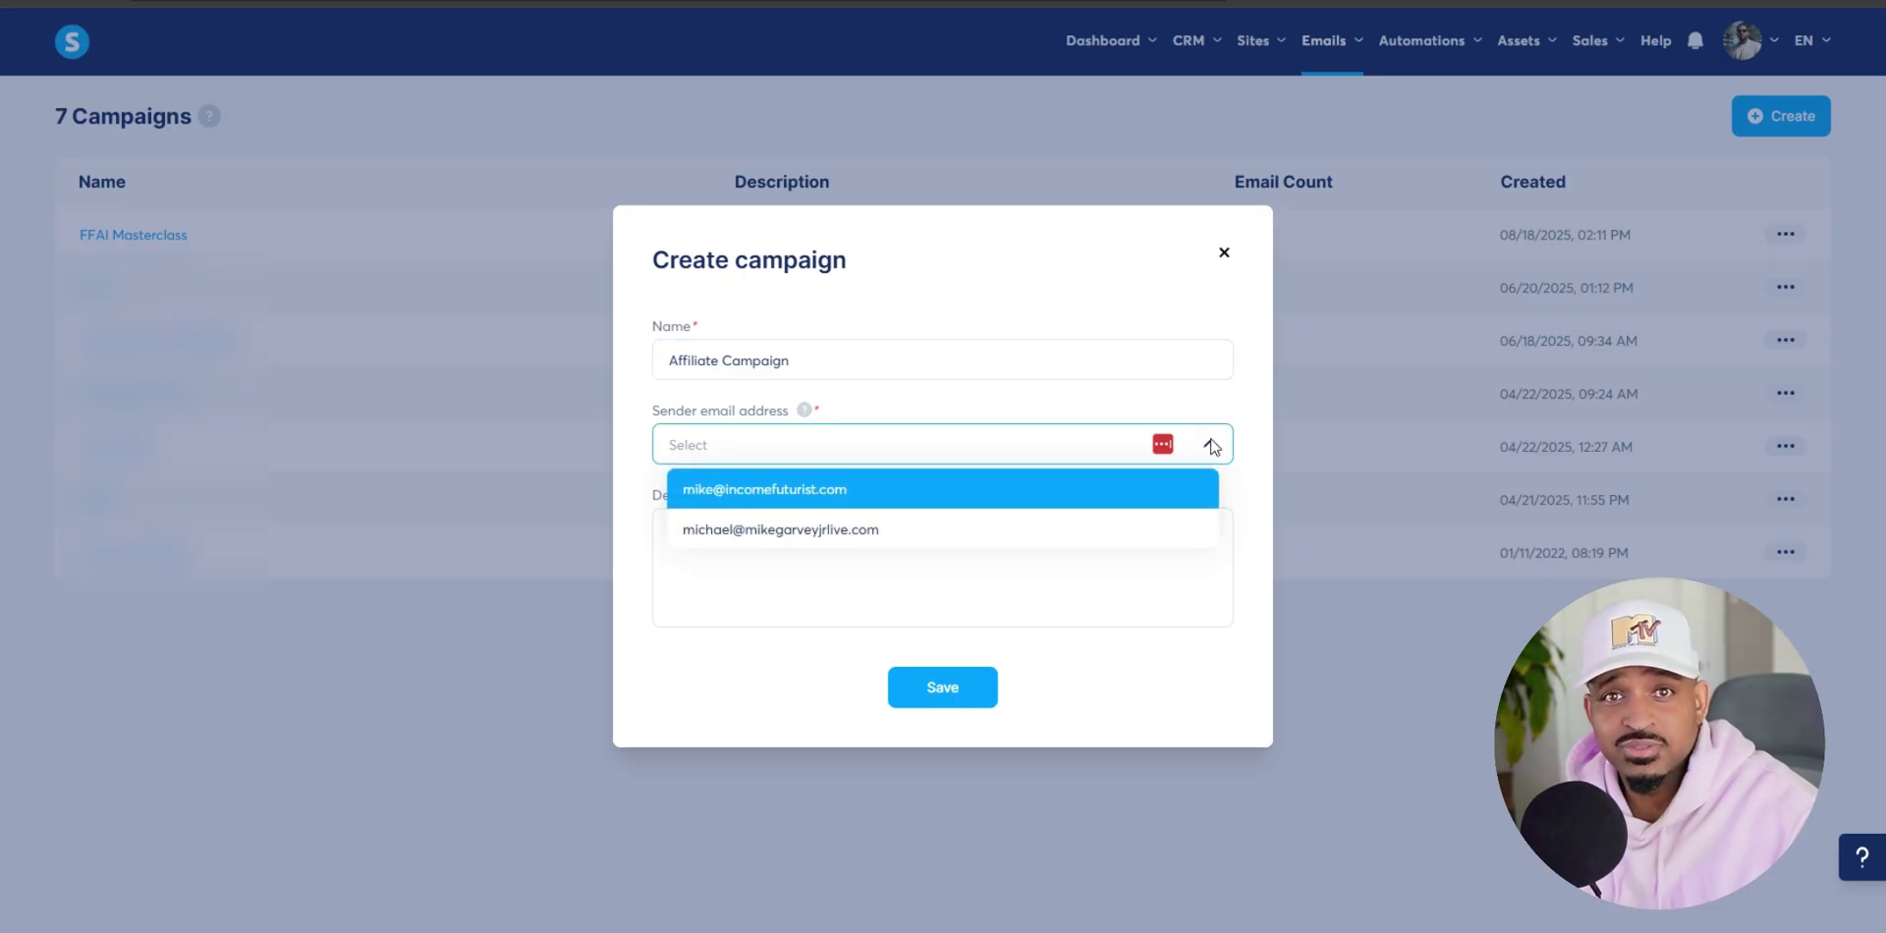
left_click(834, 526)
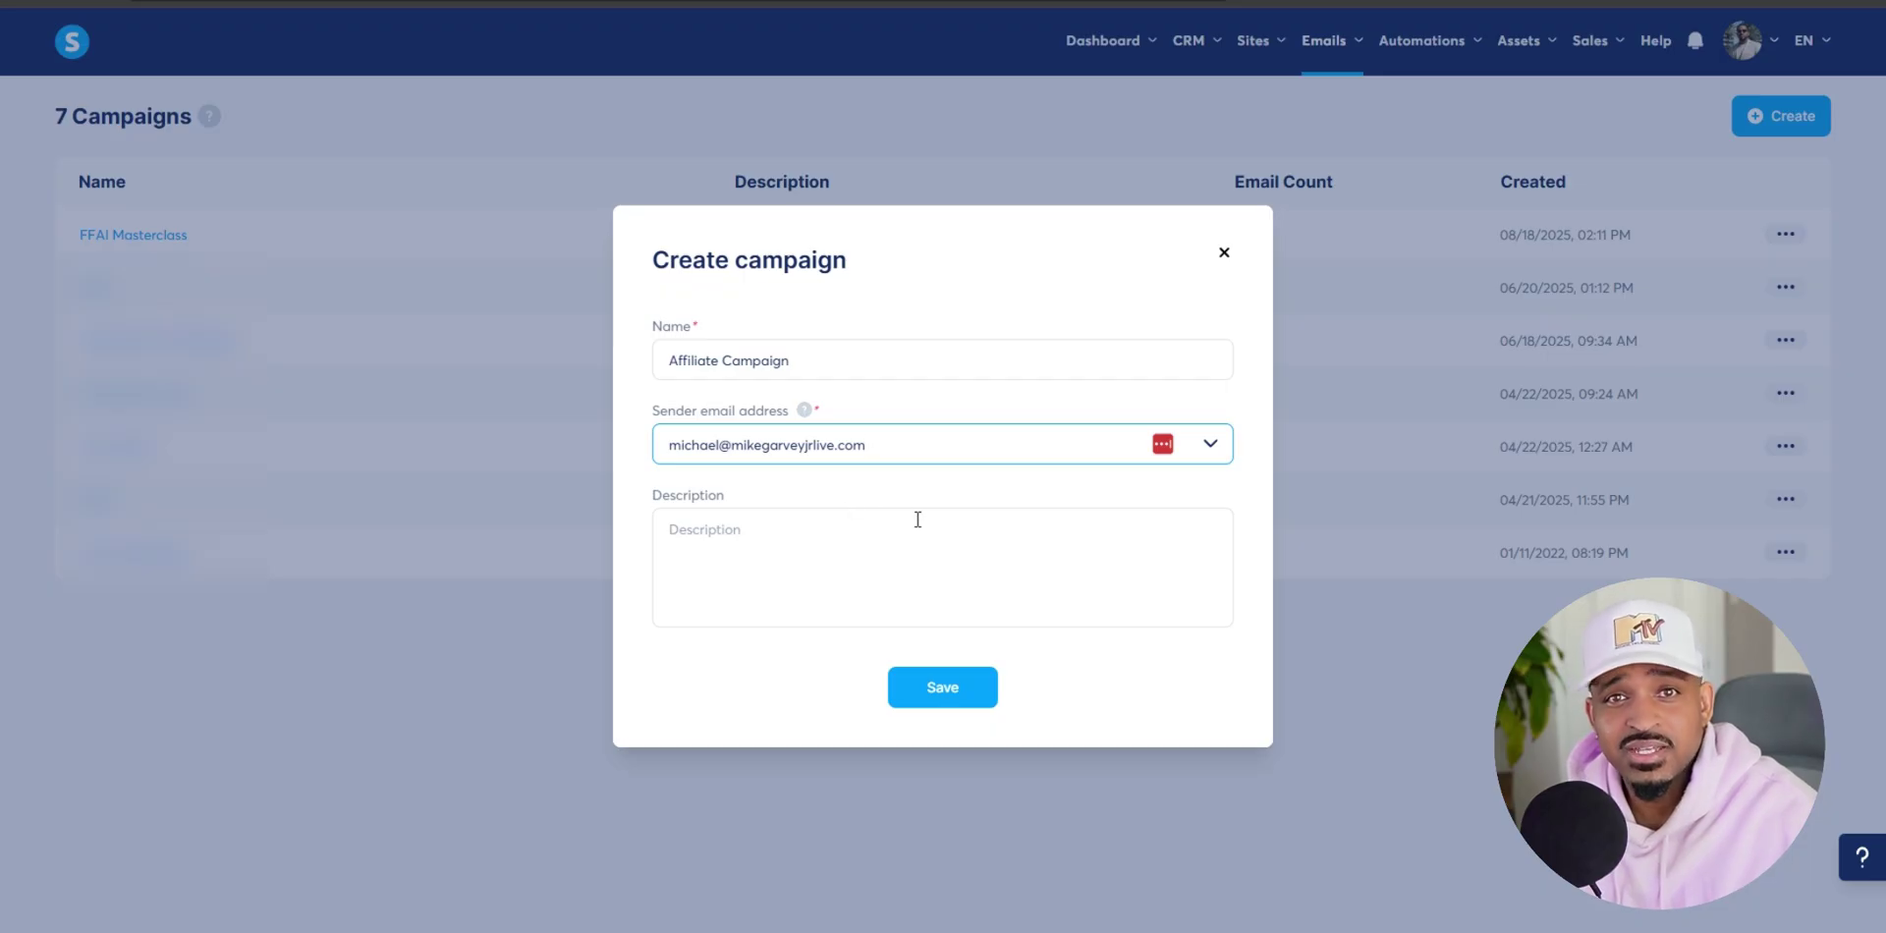
left_click(941, 685)
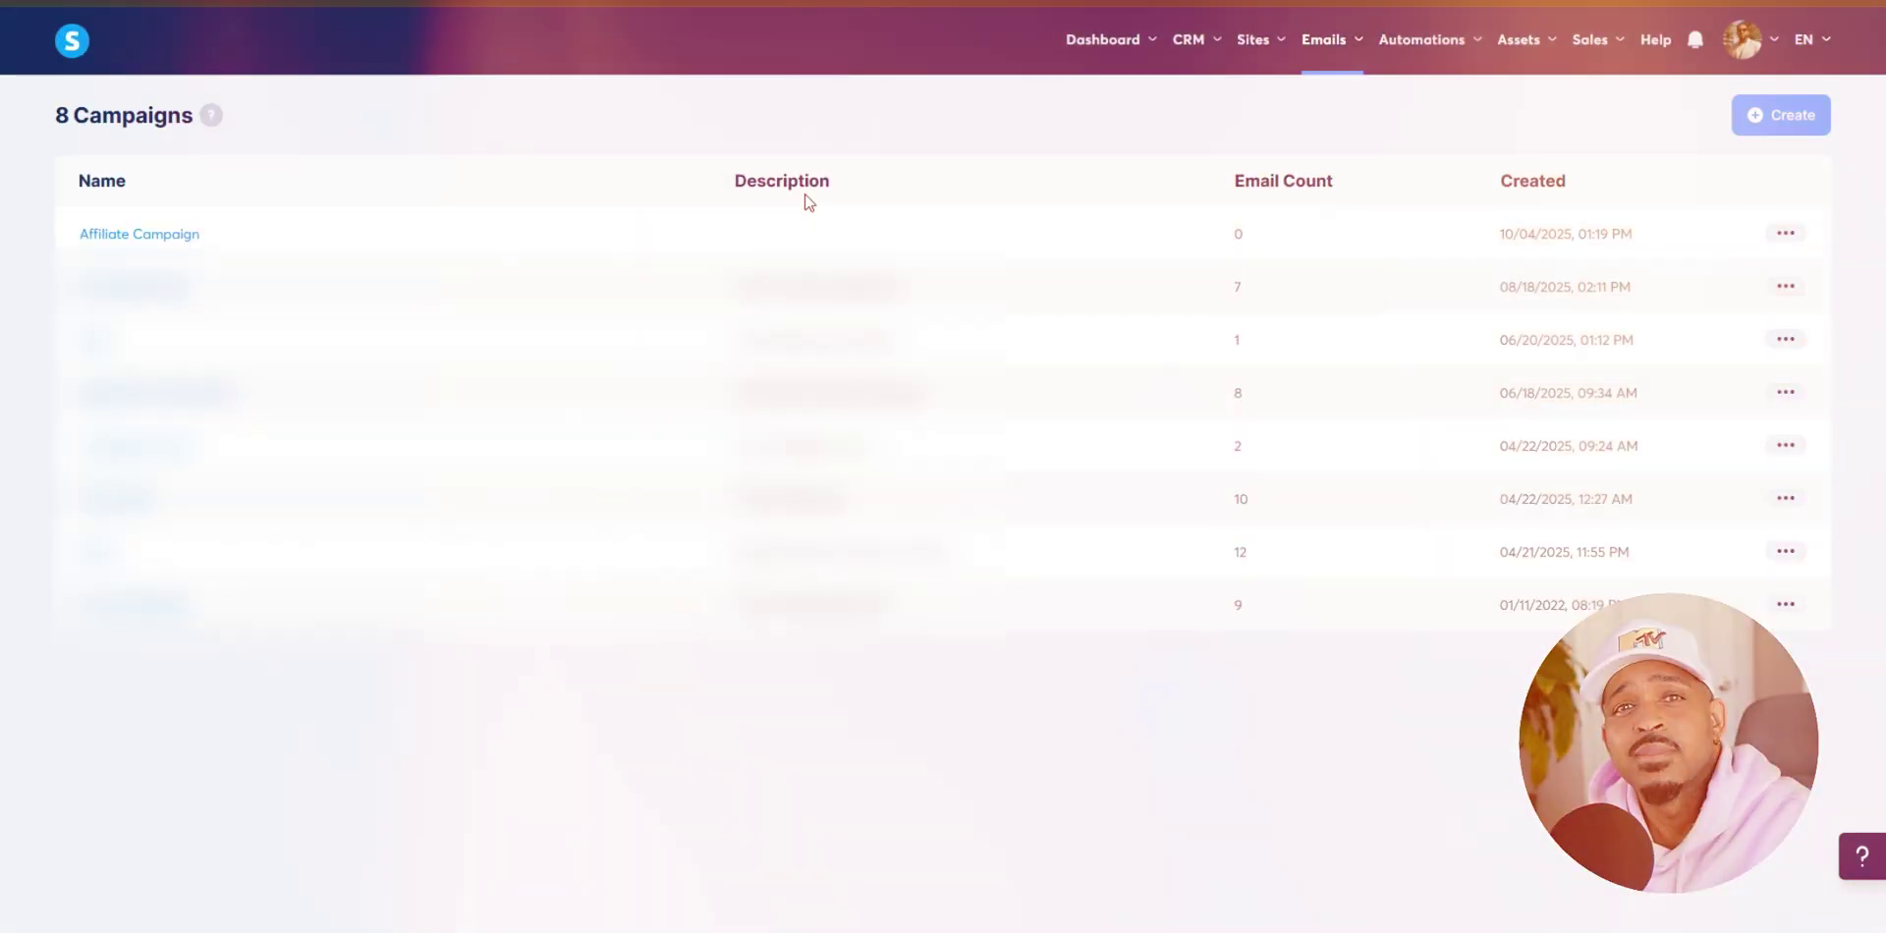
left_click(1758, 40)
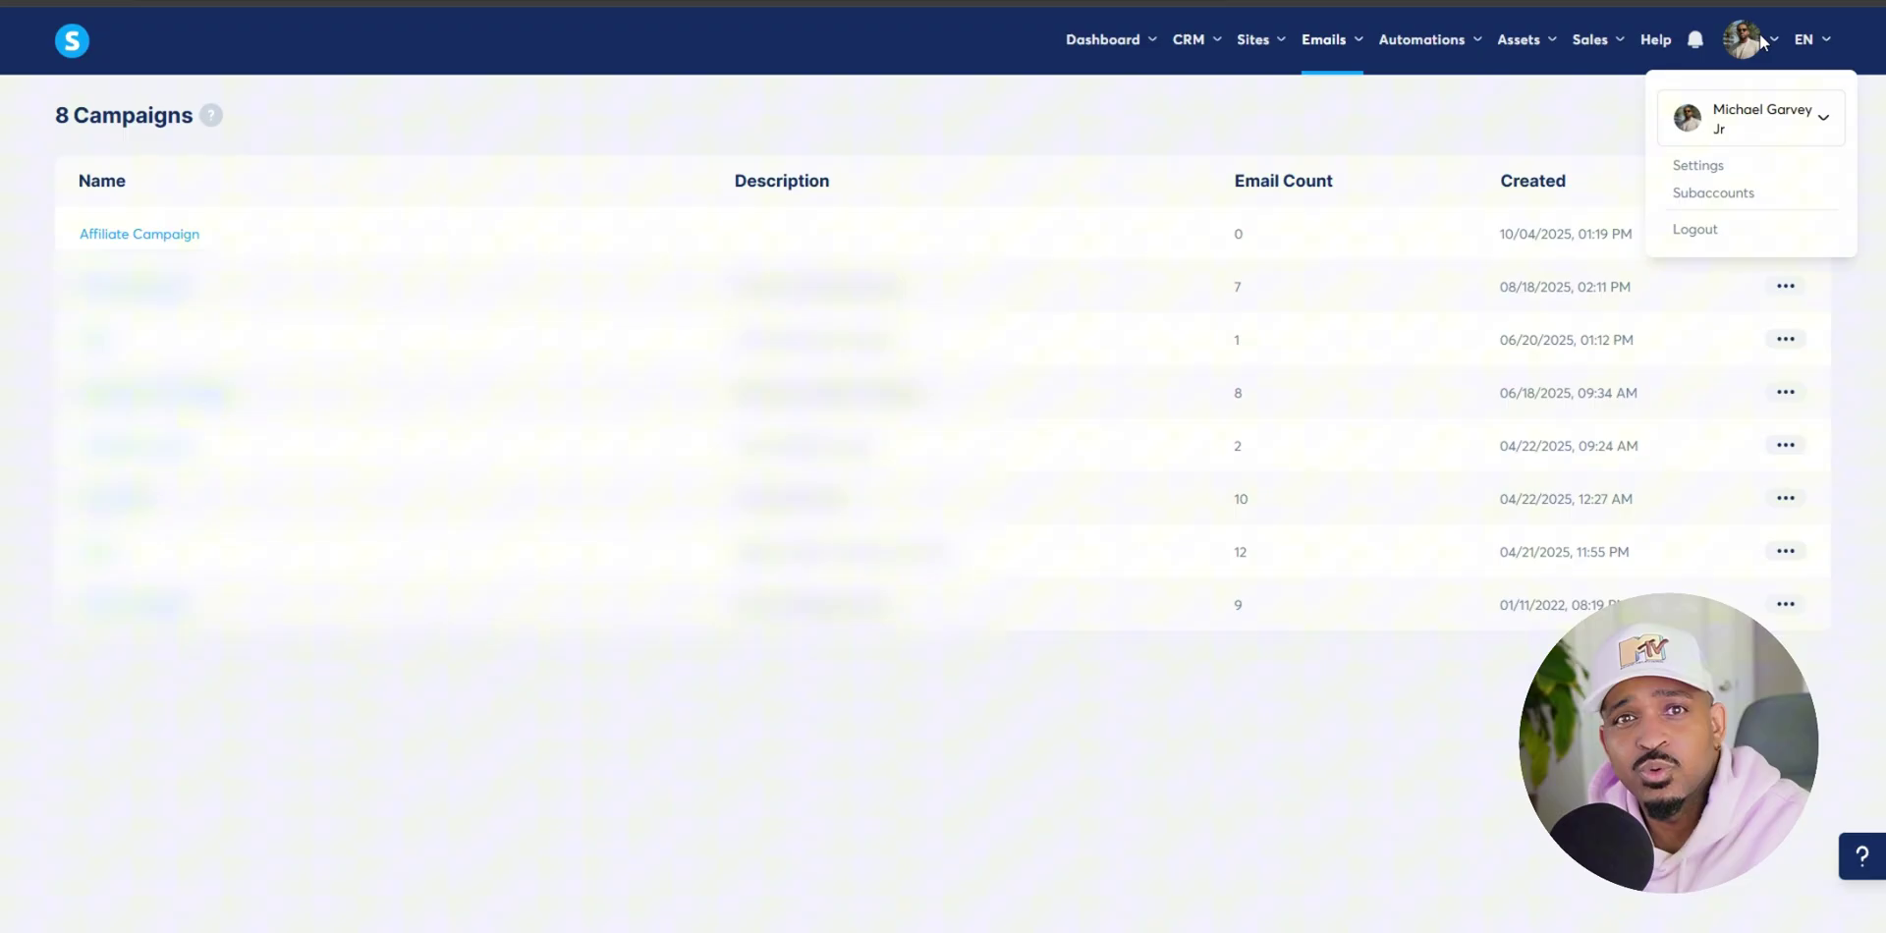
Review the two verified sending domains and two verified sender addresses under Settings > Emails.
left_click(1719, 167)
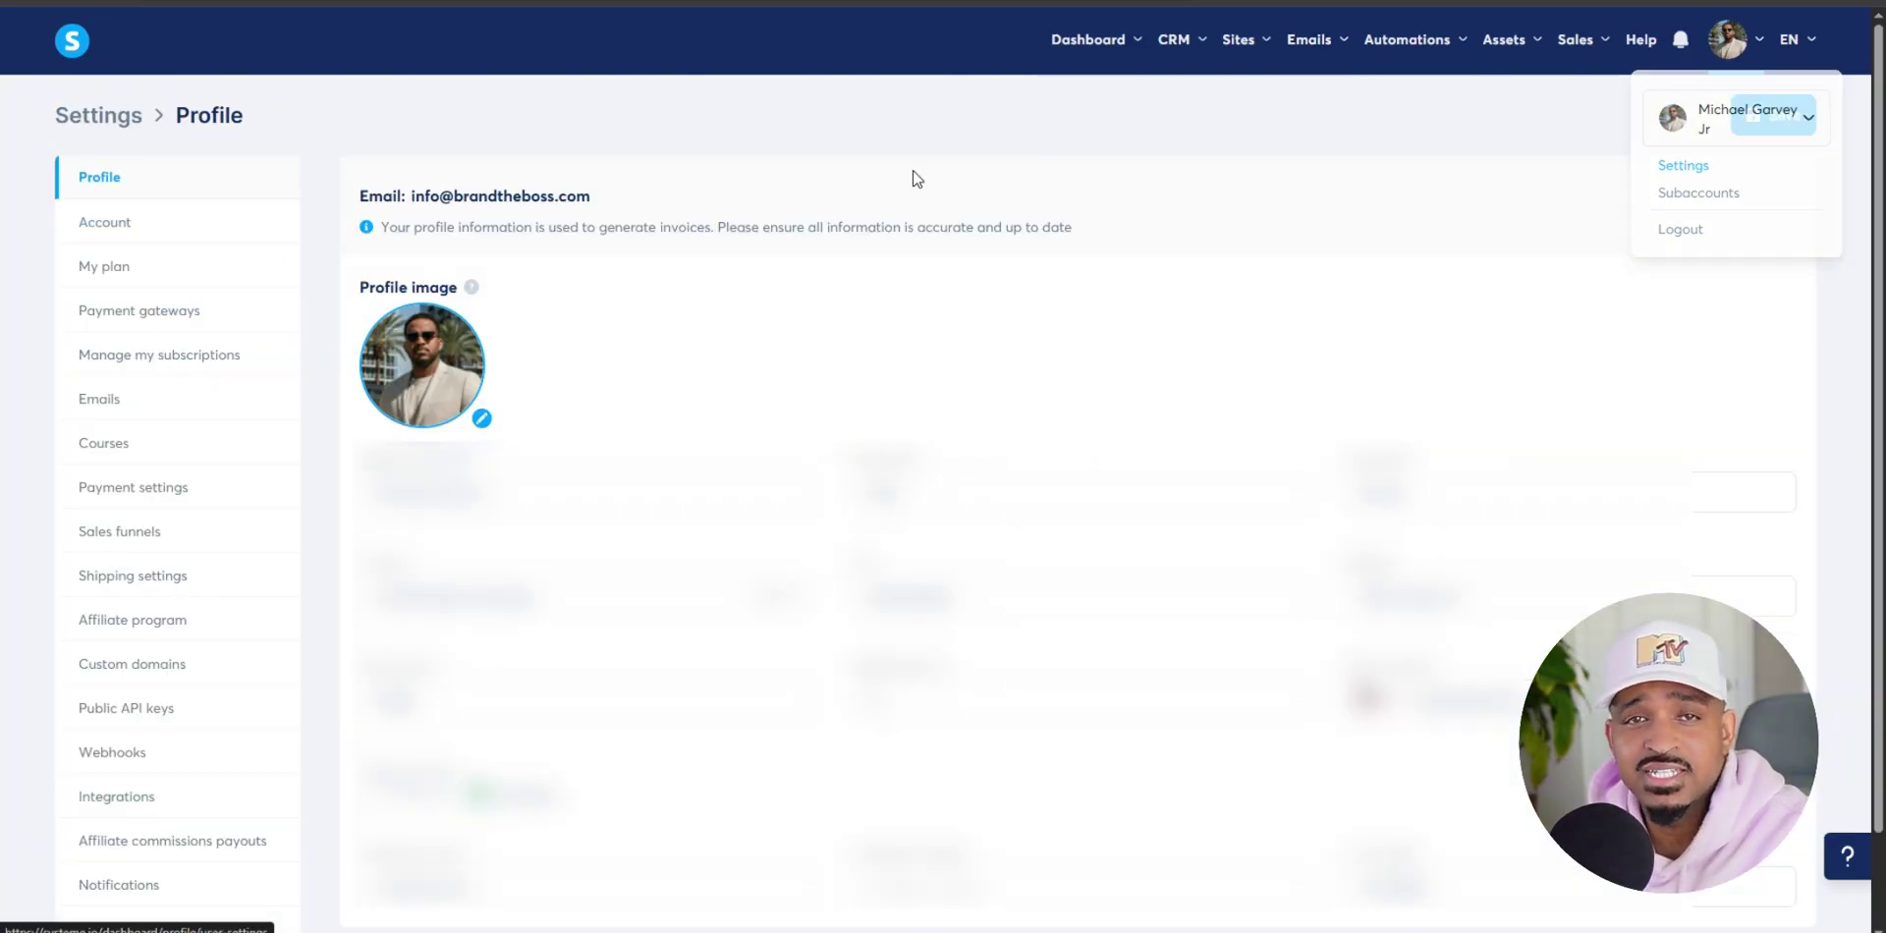
left_click(104, 411)
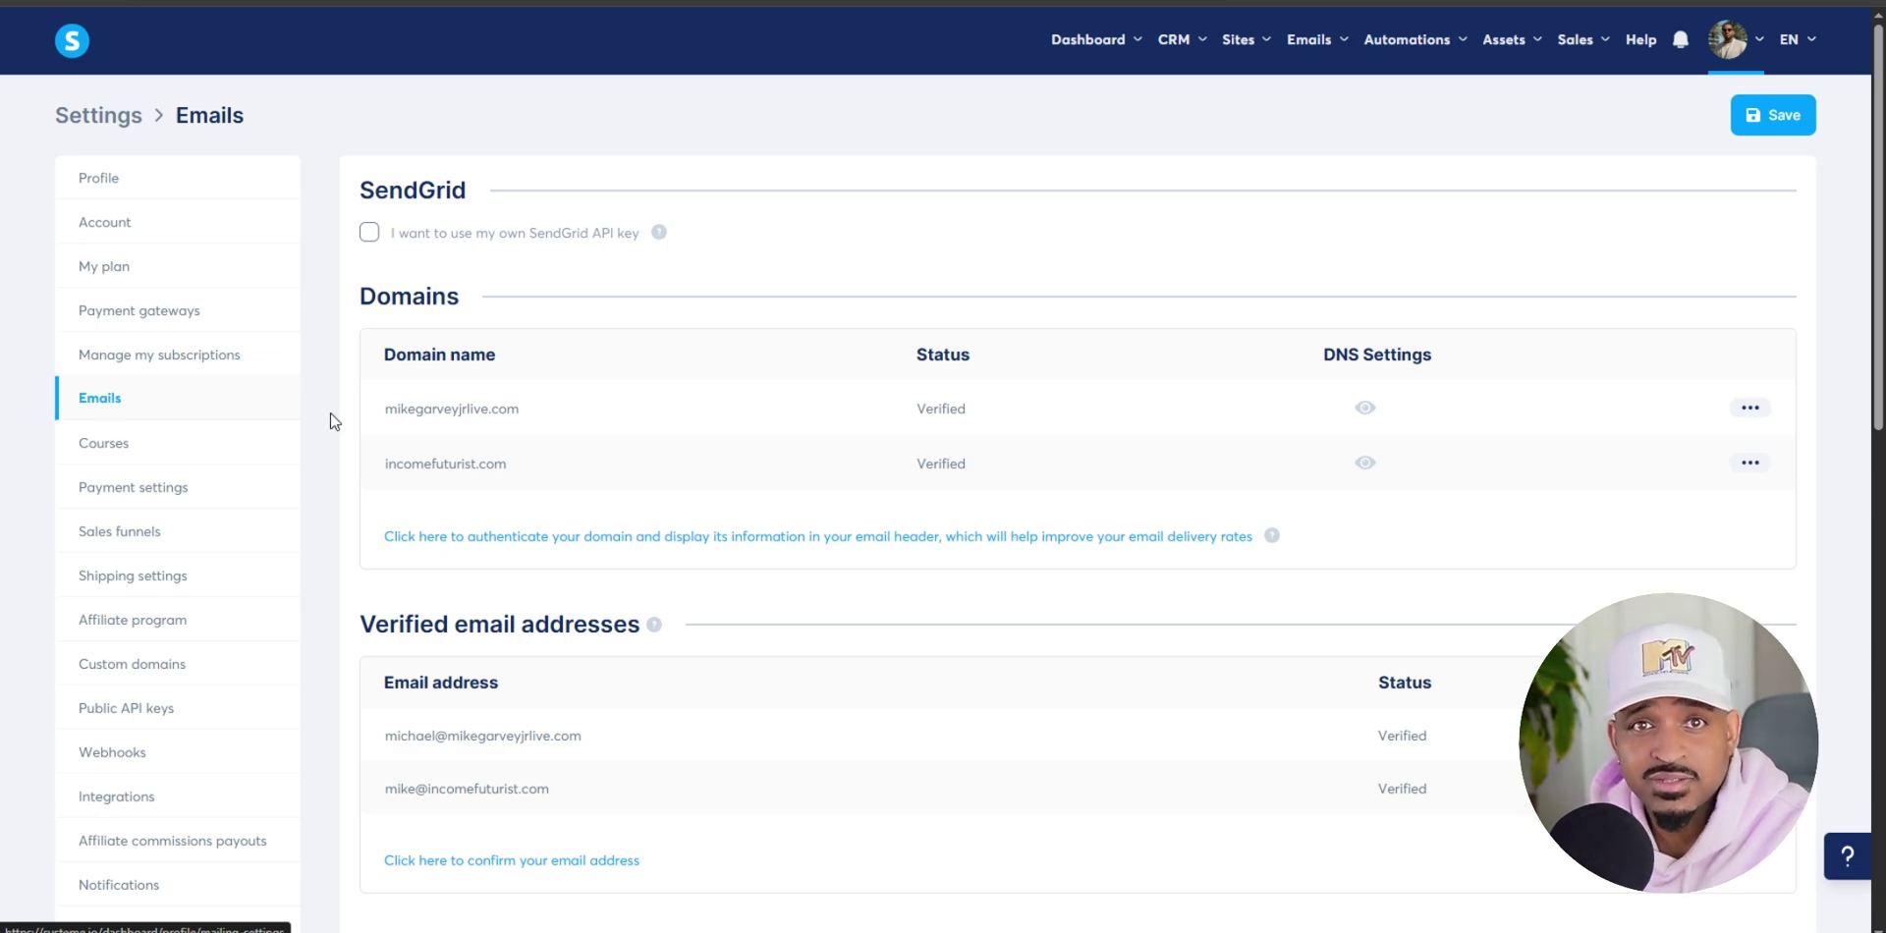
scroll(353, 452, "down", 4)
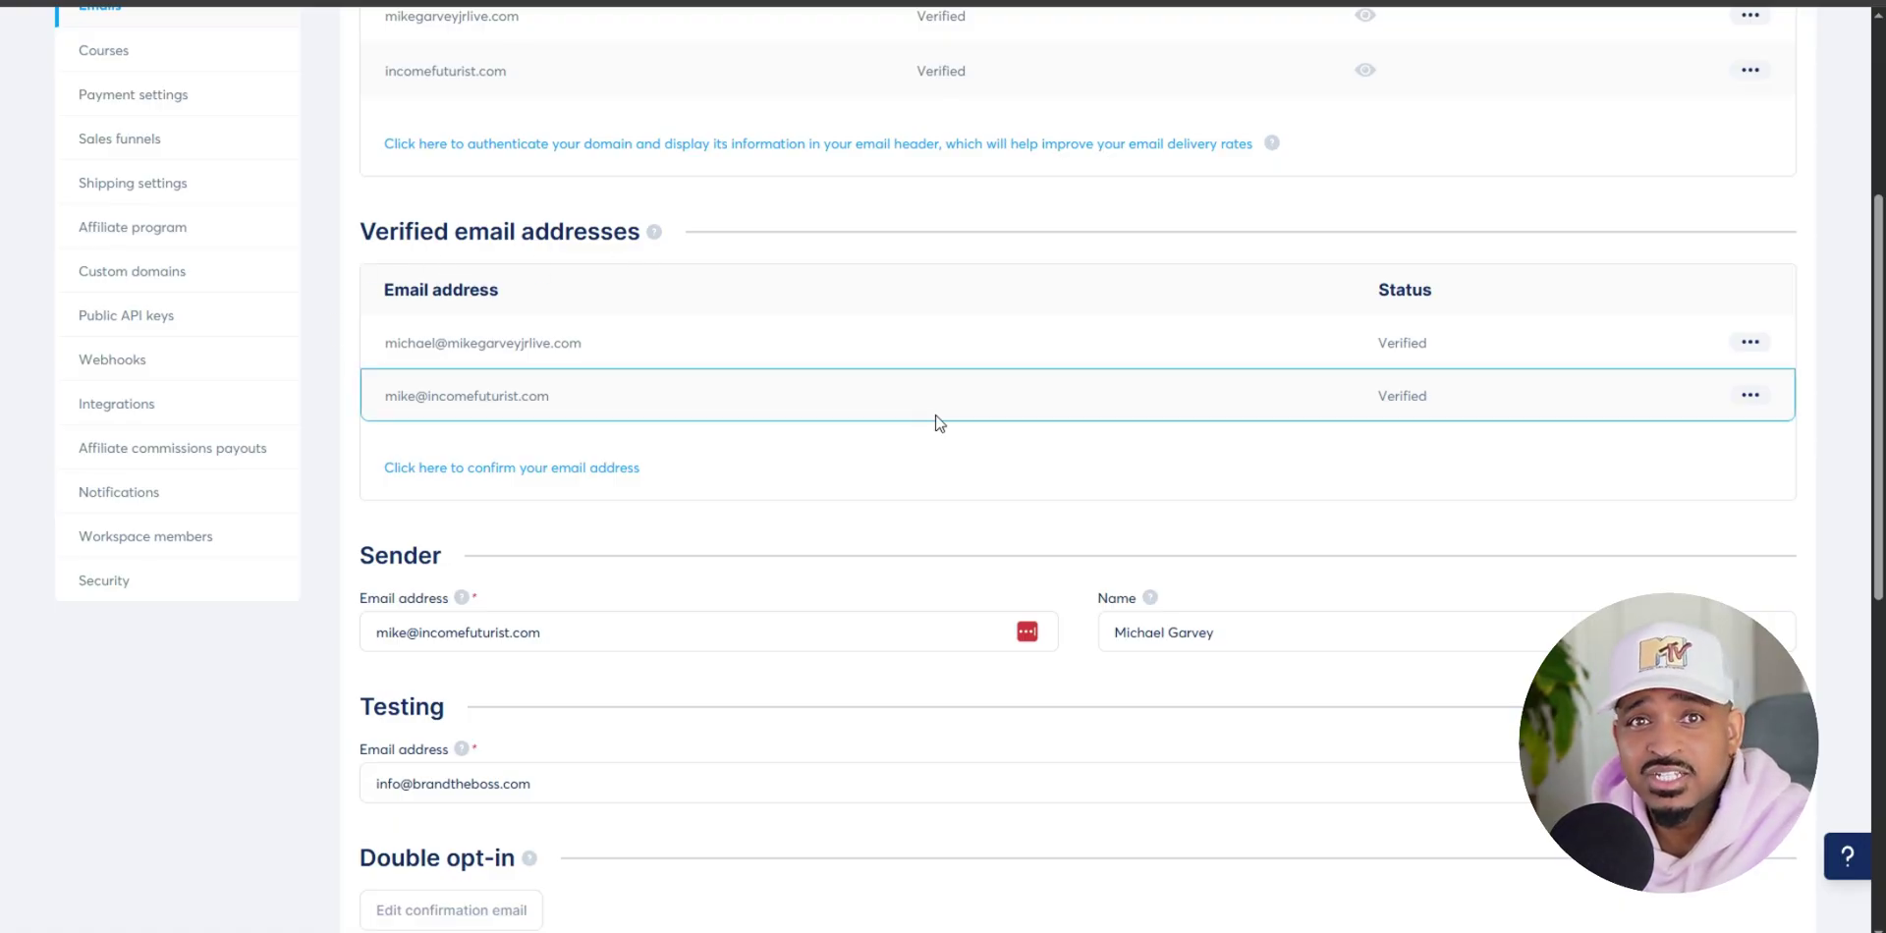
scroll(367, 475, "up", 3)
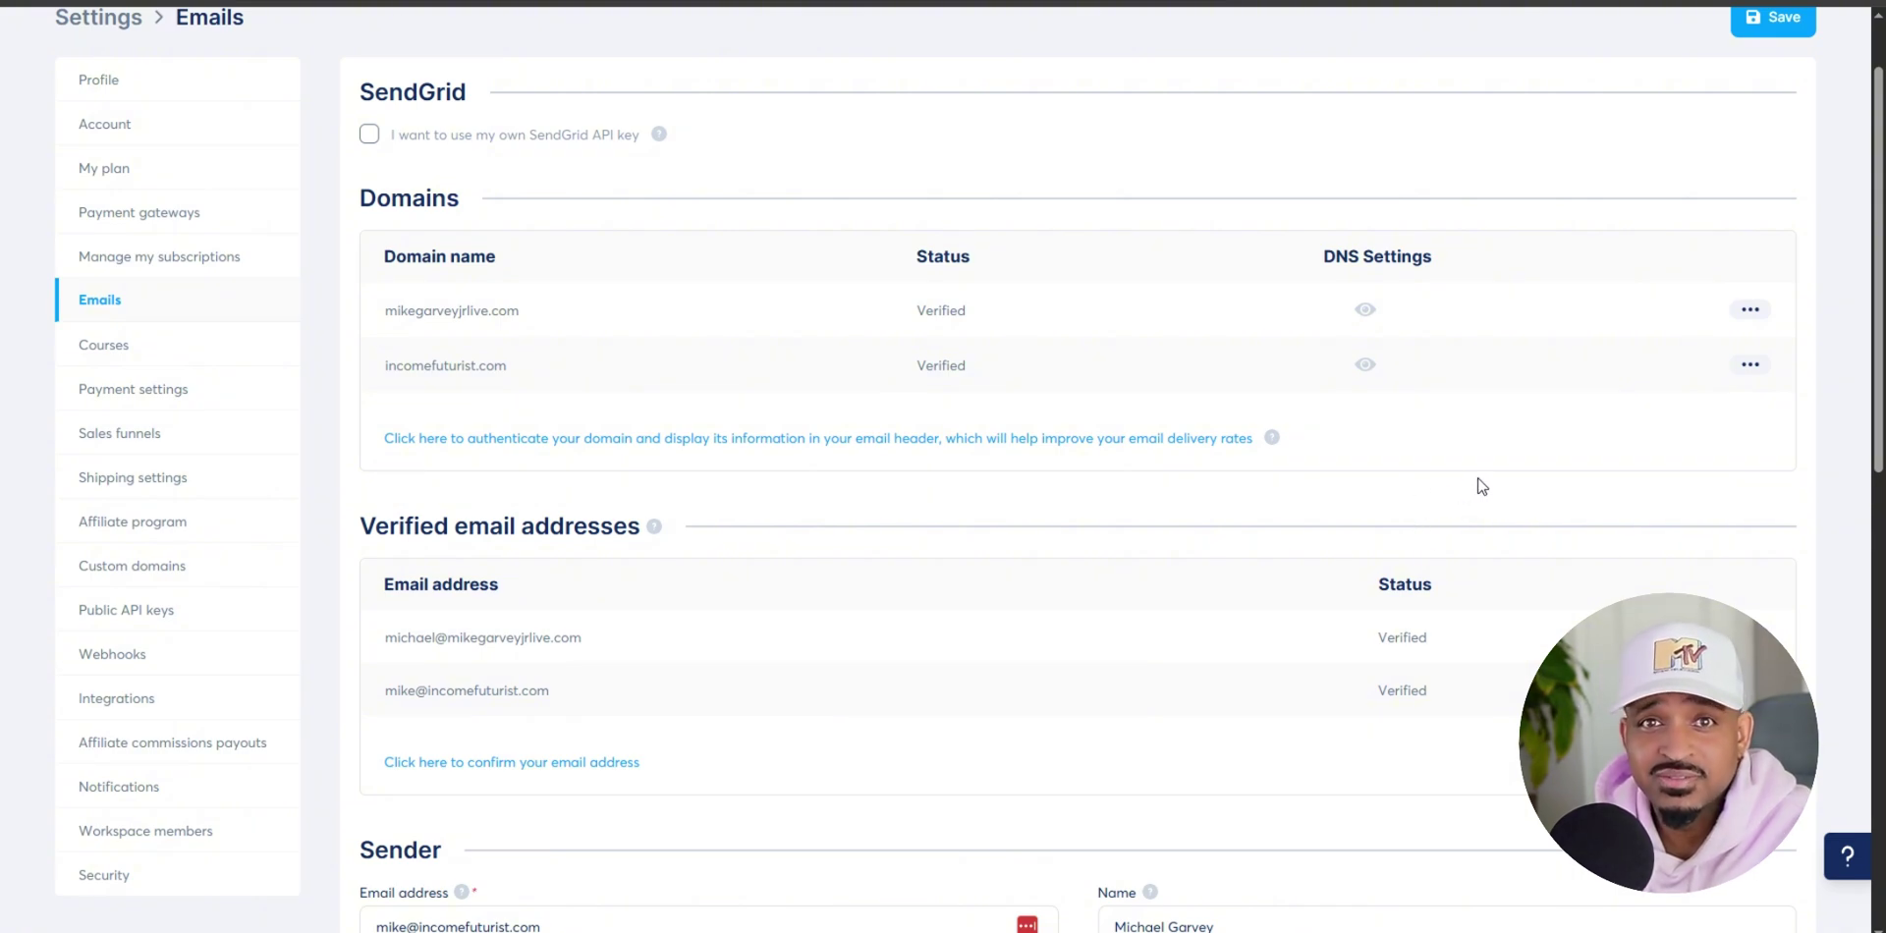
View the first verified domain's DNS authentication records, then close the instructions.
left_click(1365, 310)
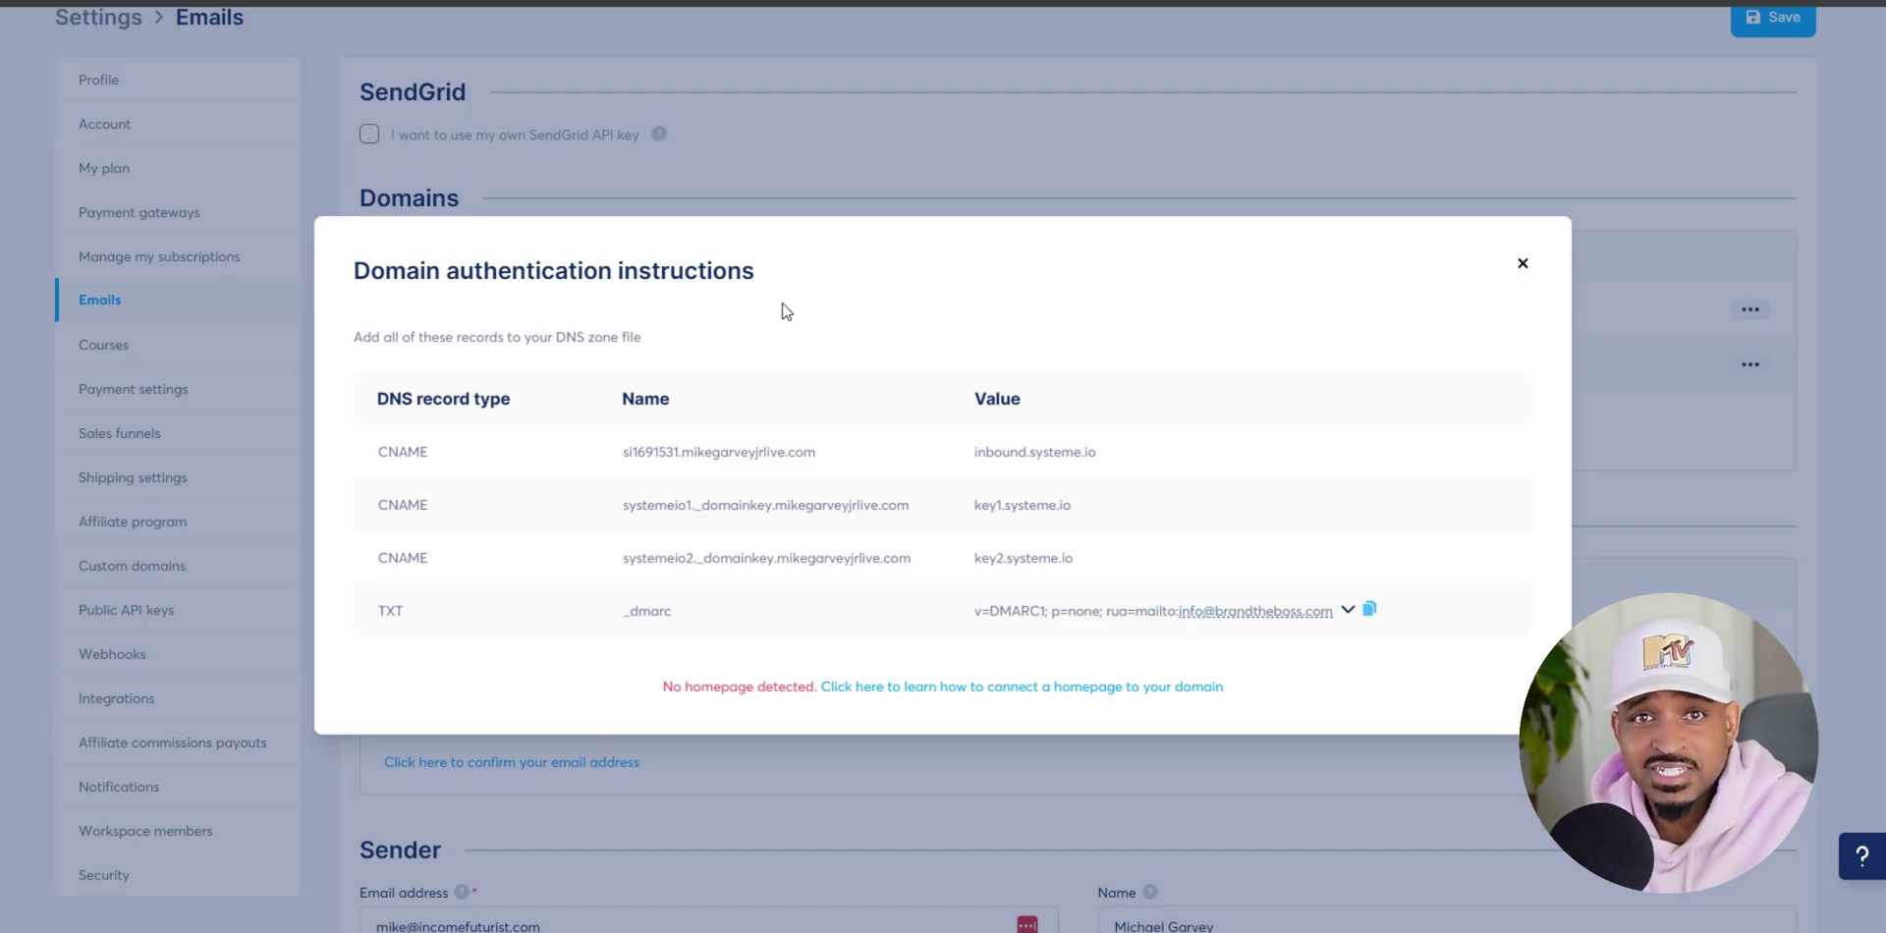
left_click(1523, 268)
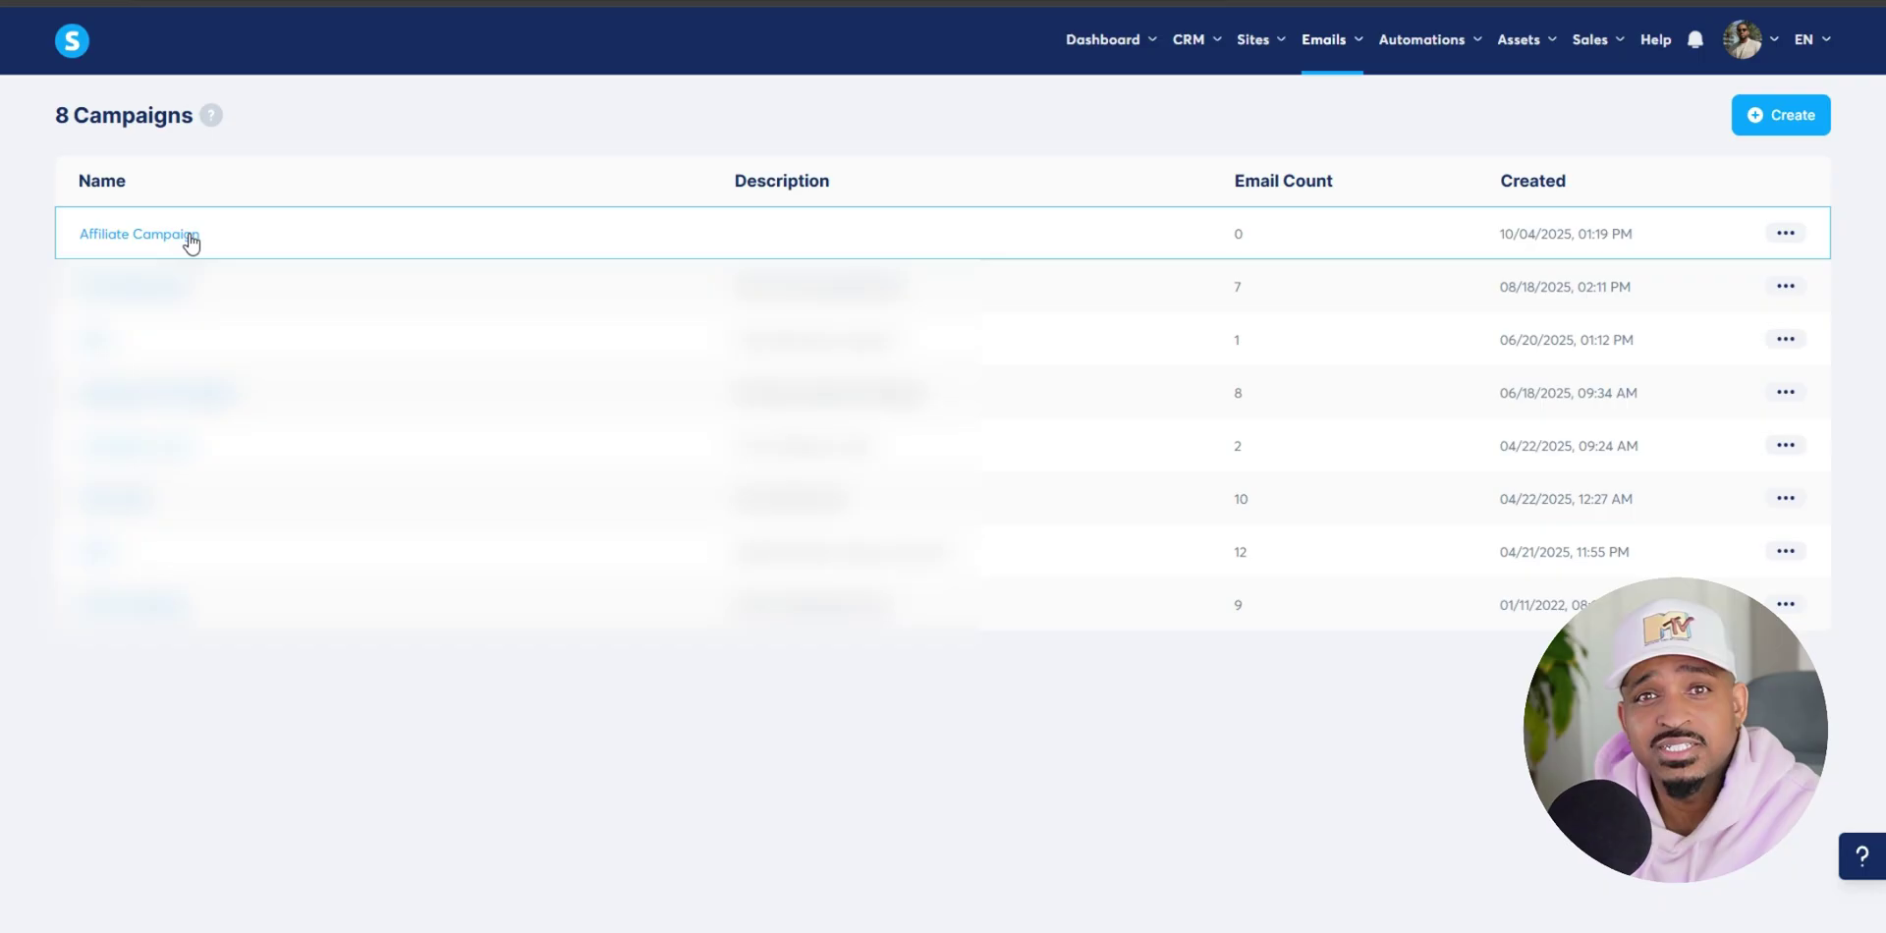
In Affiliate Campaign, add a classic-editor email with subject 'Click here to download your cheet sheet'.
left_click(137, 239)
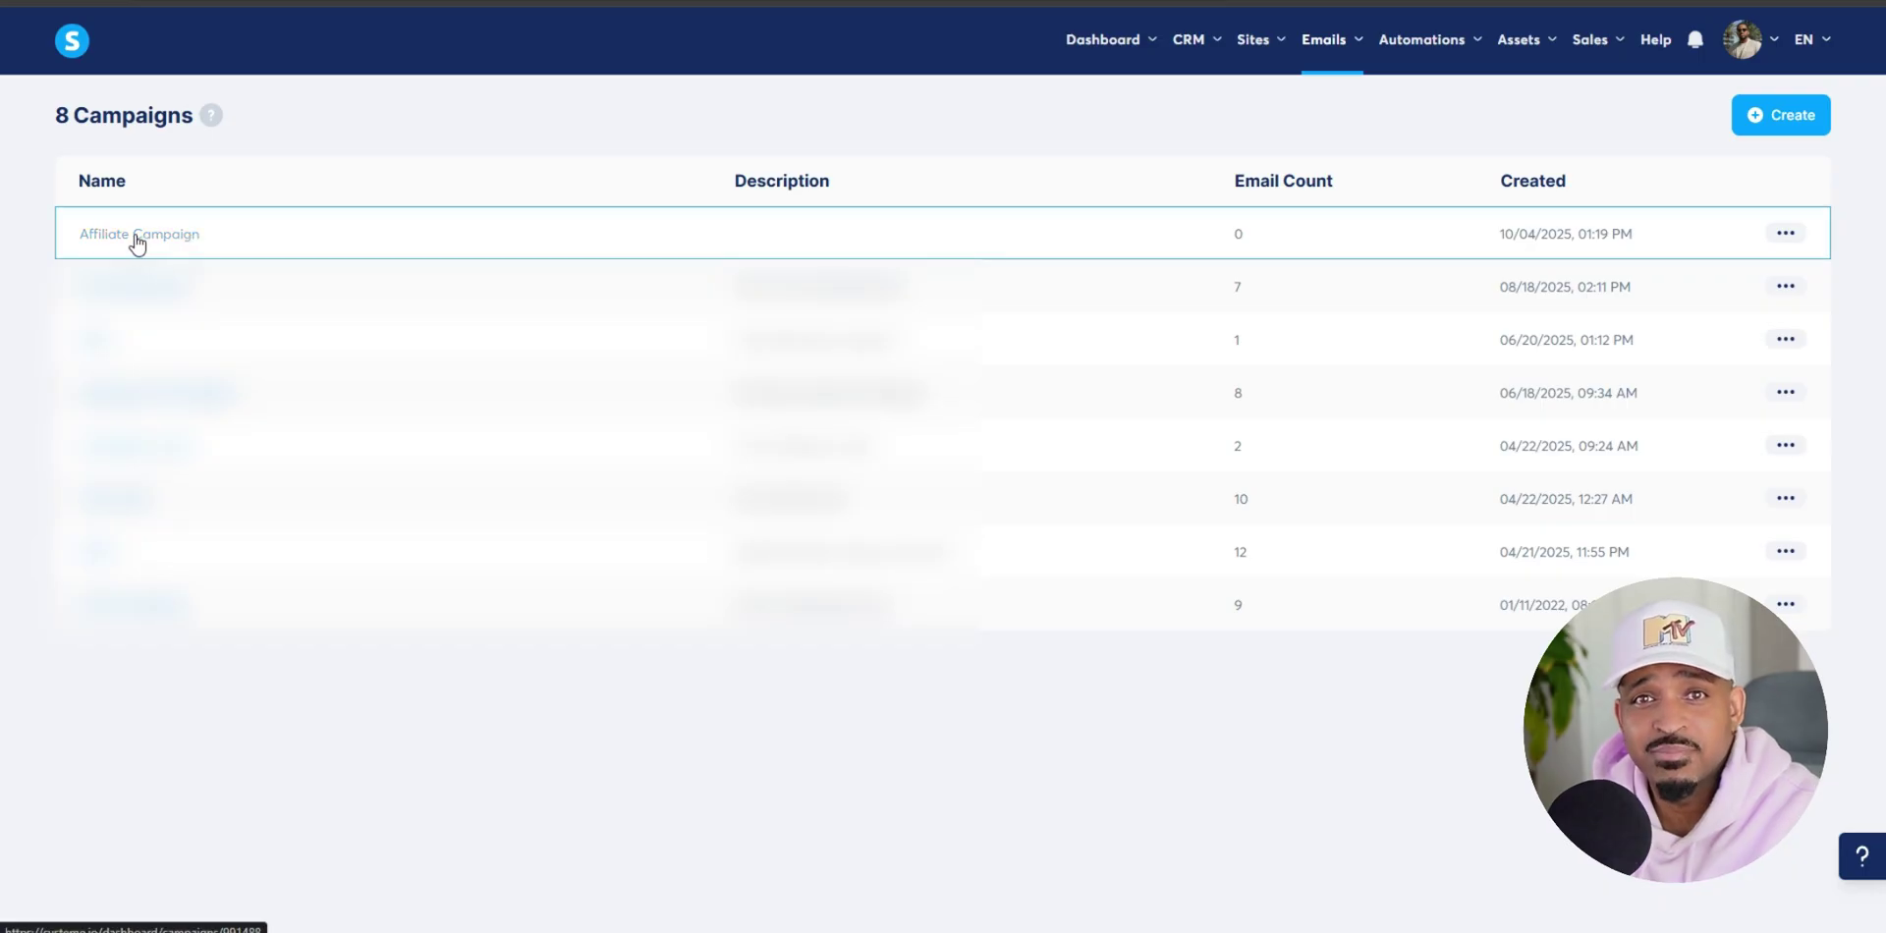
left_click(1782, 132)
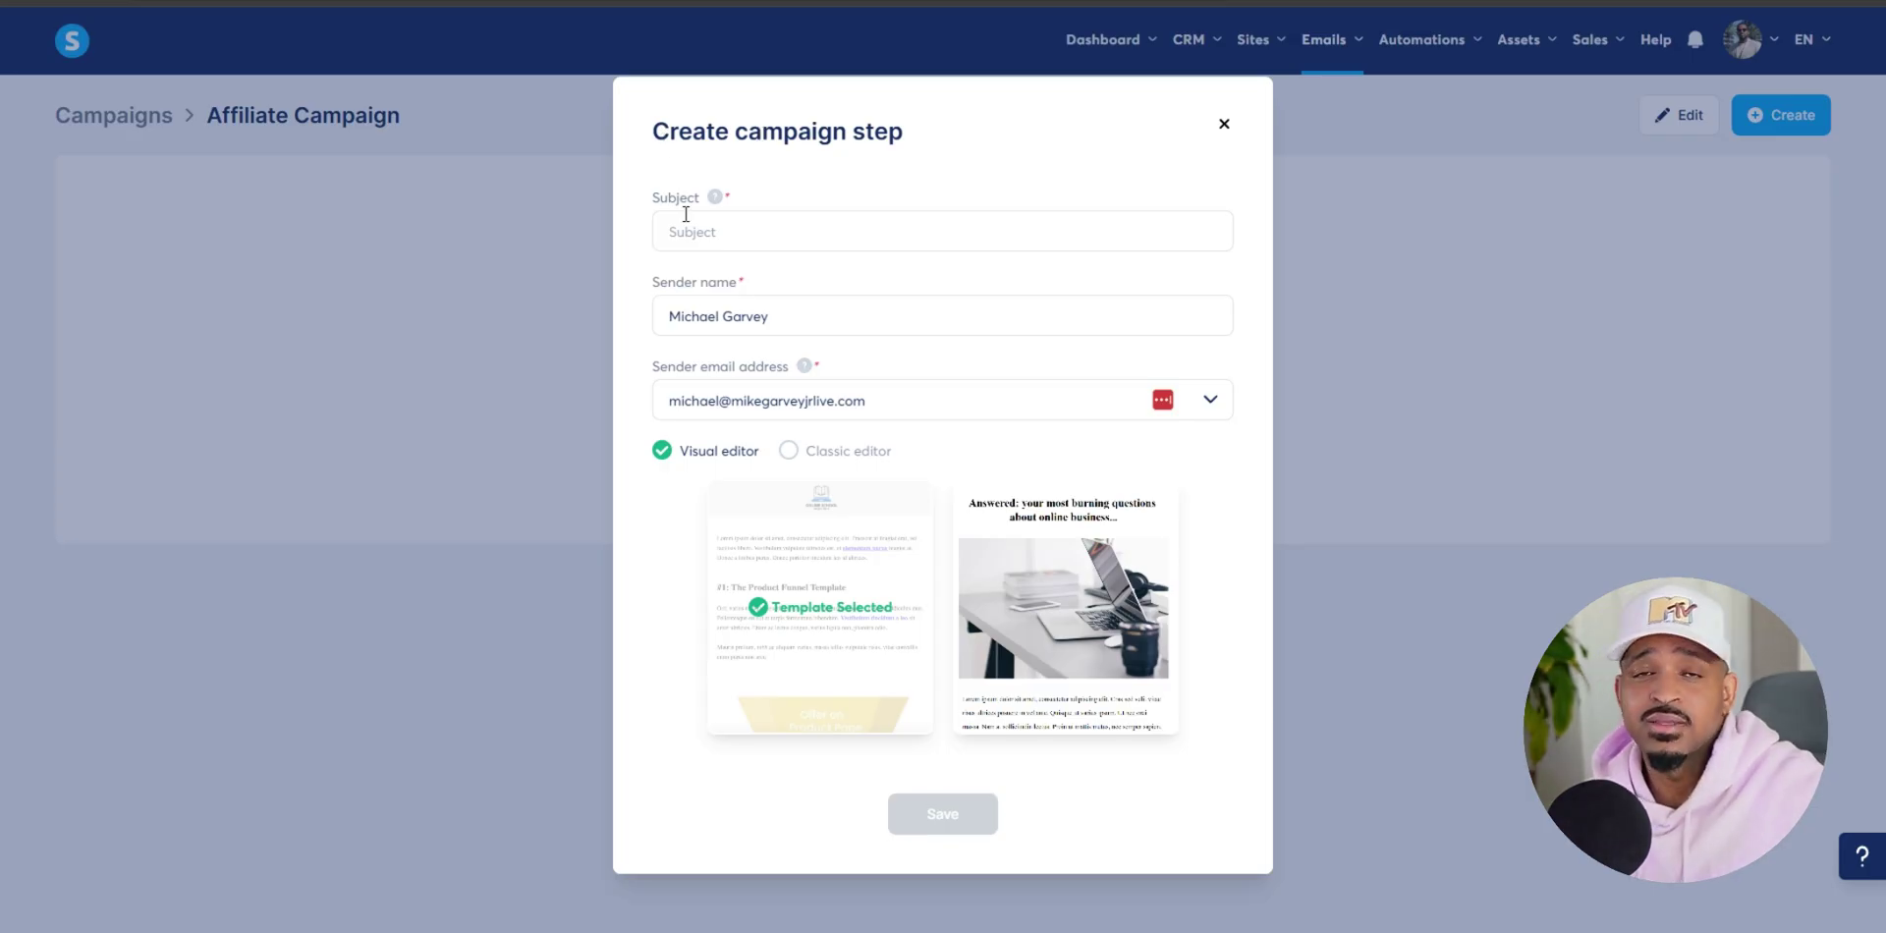
left_click(686, 227)
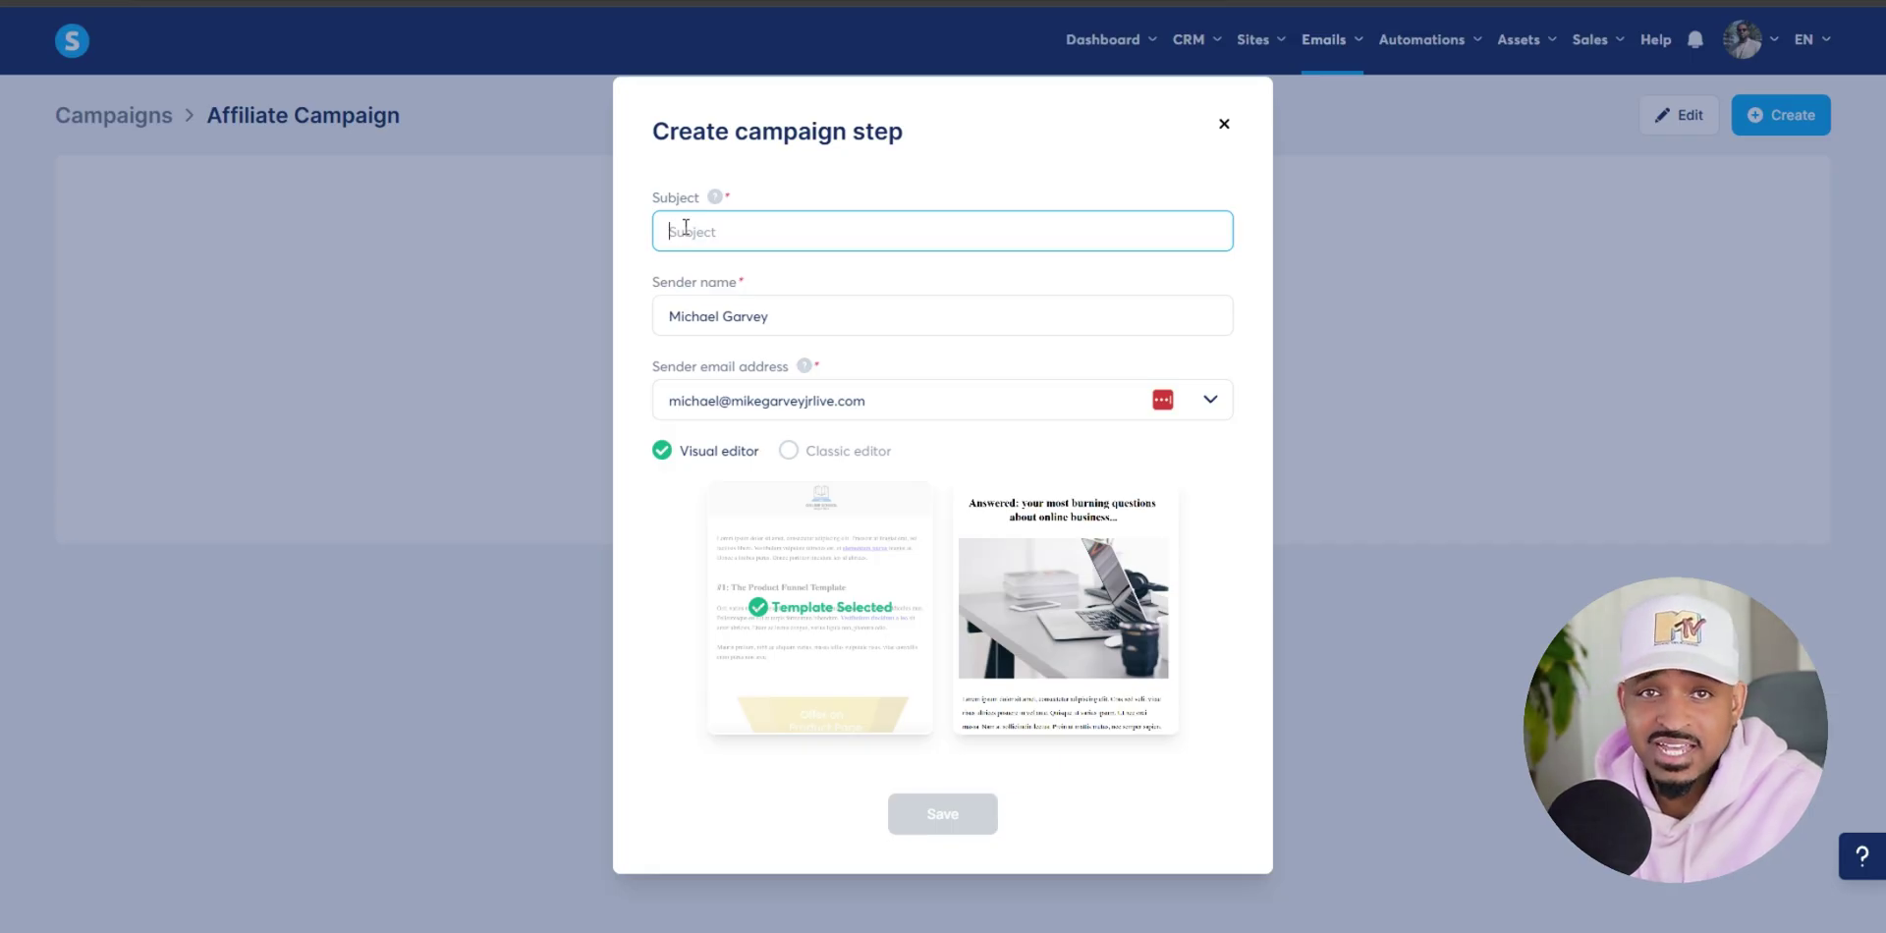
type("Click here to download y")
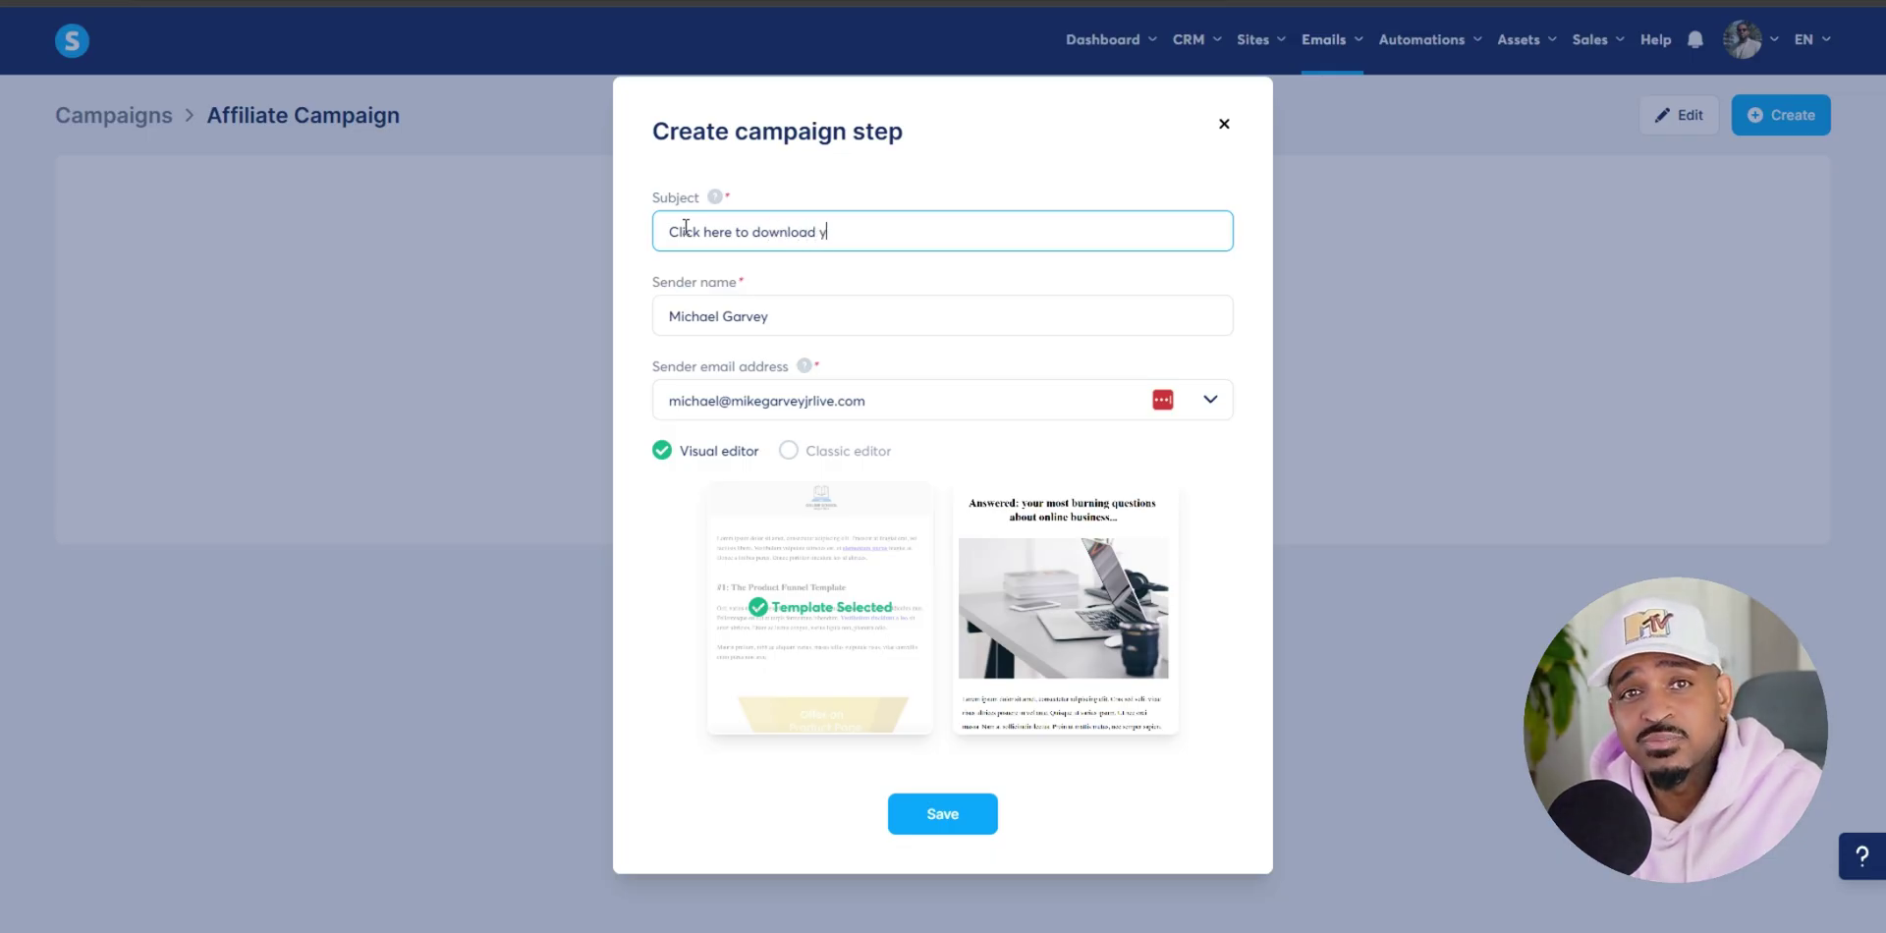
type("our cheet sheet")
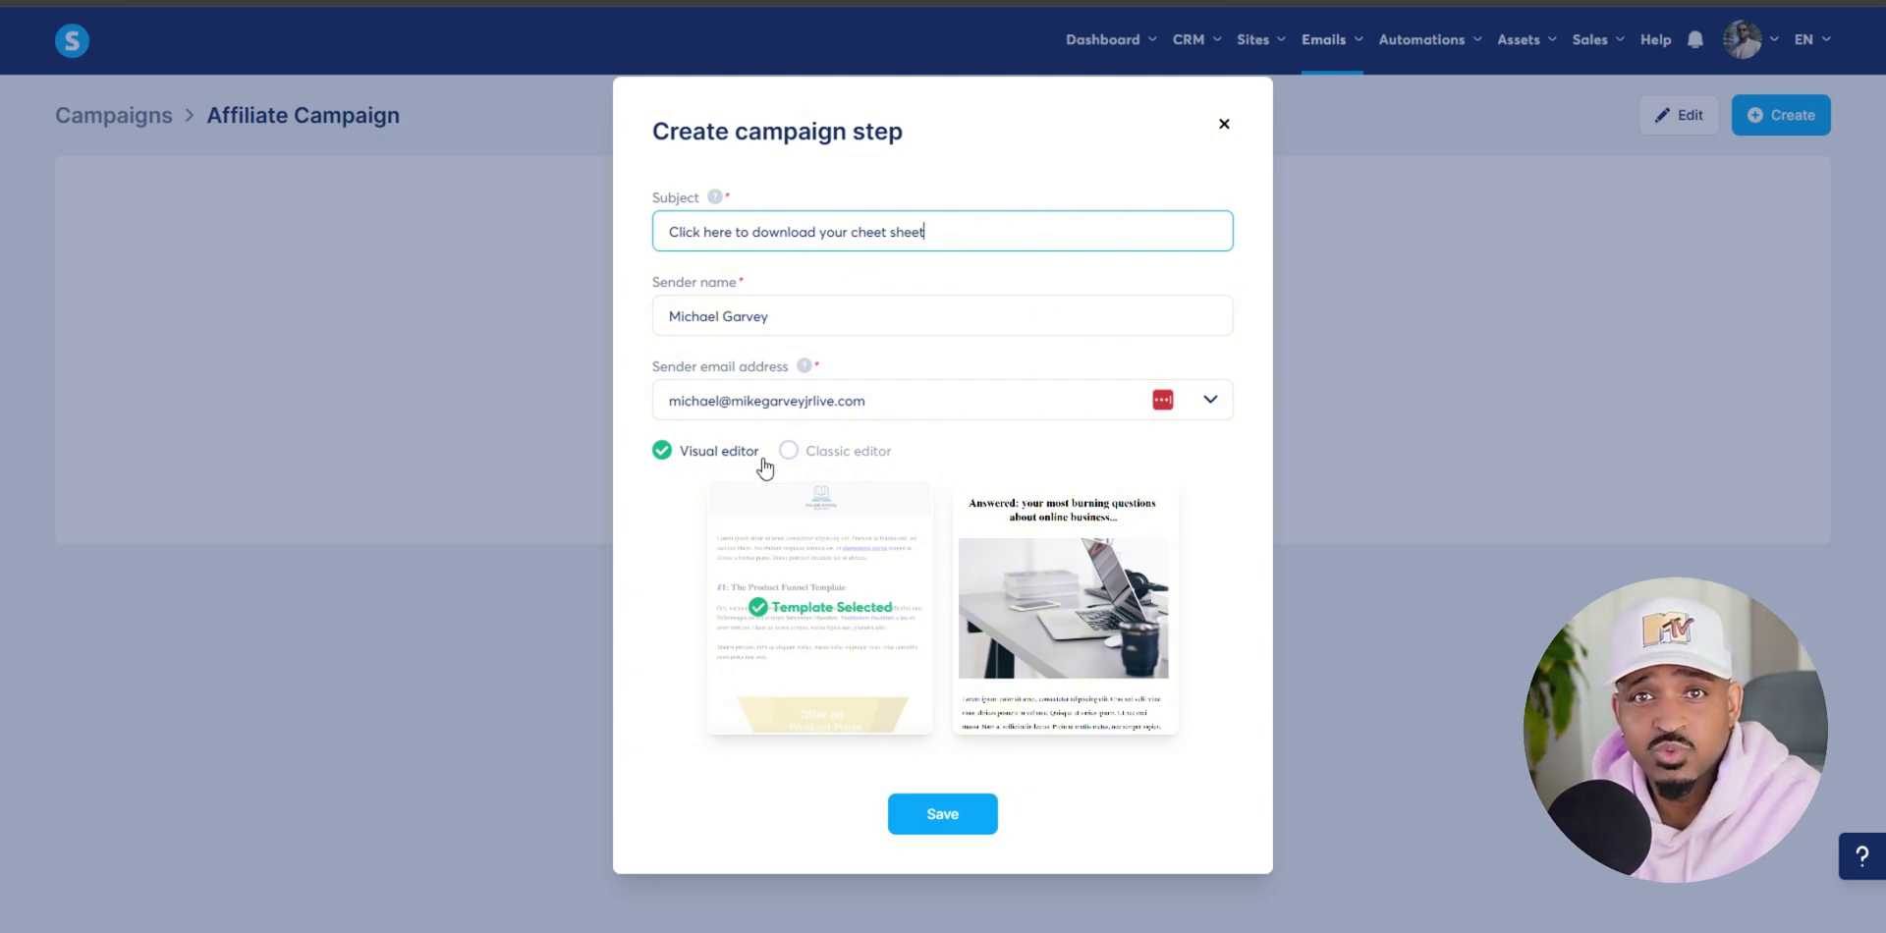
left_click(794, 459)
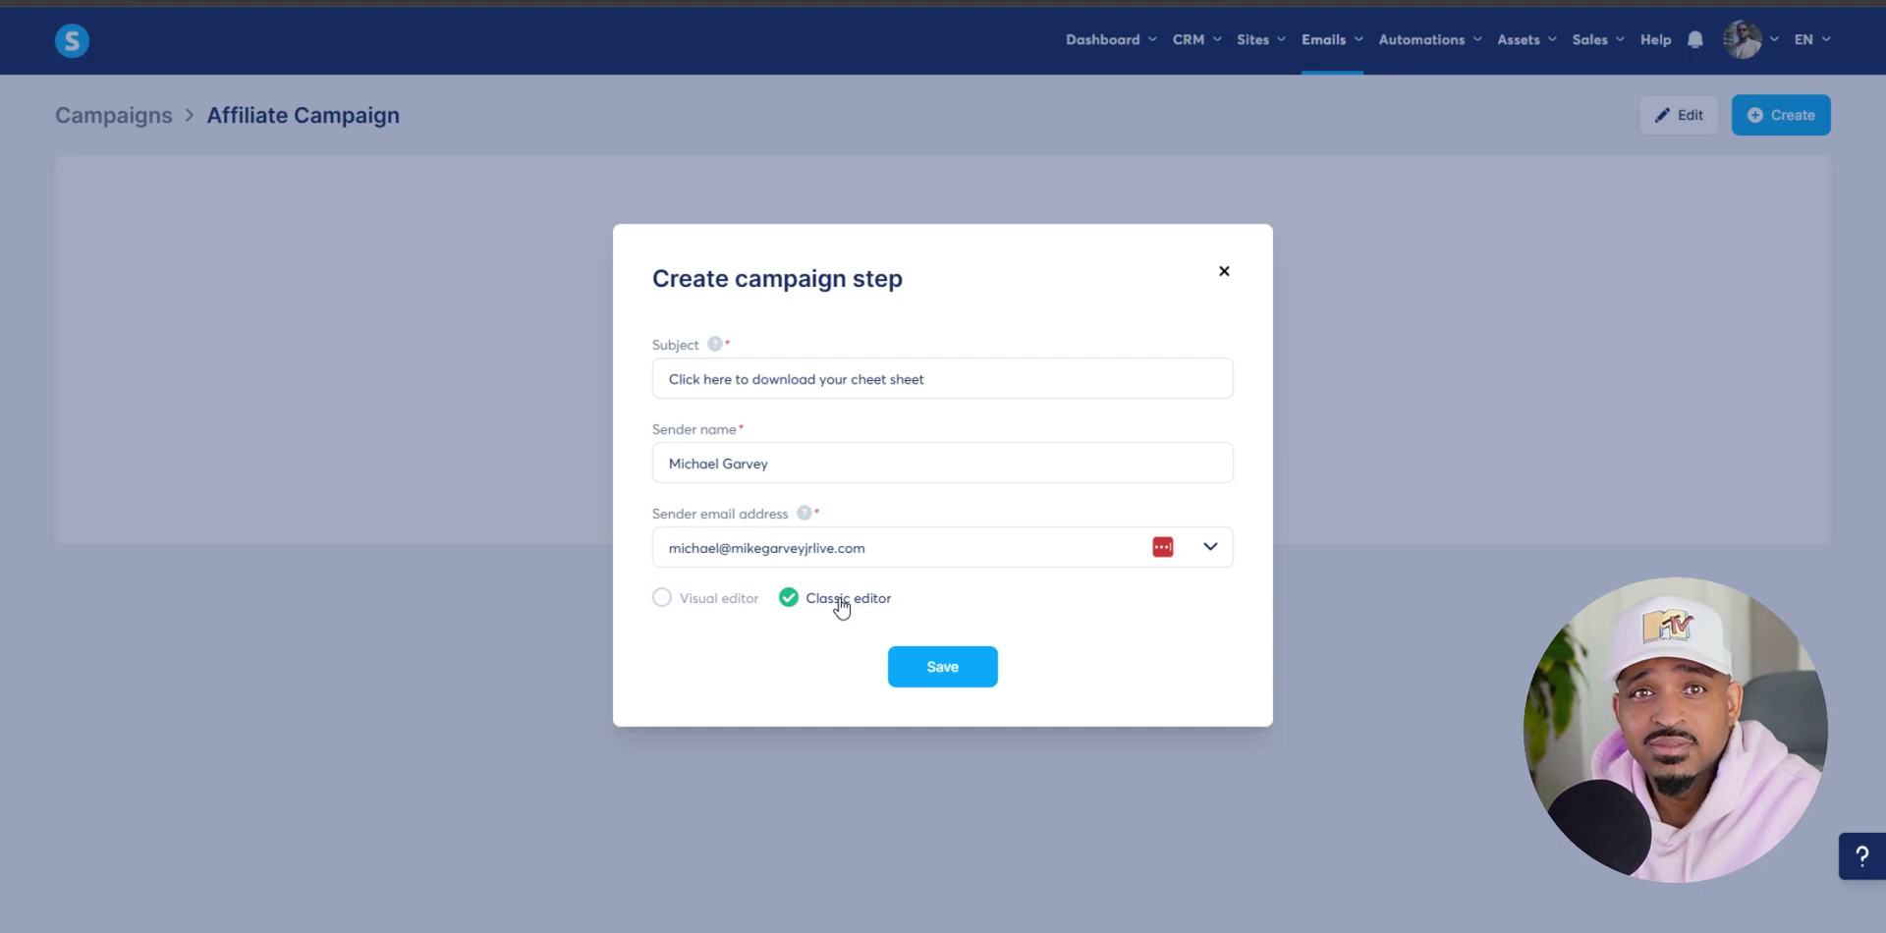
left_click(982, 674)
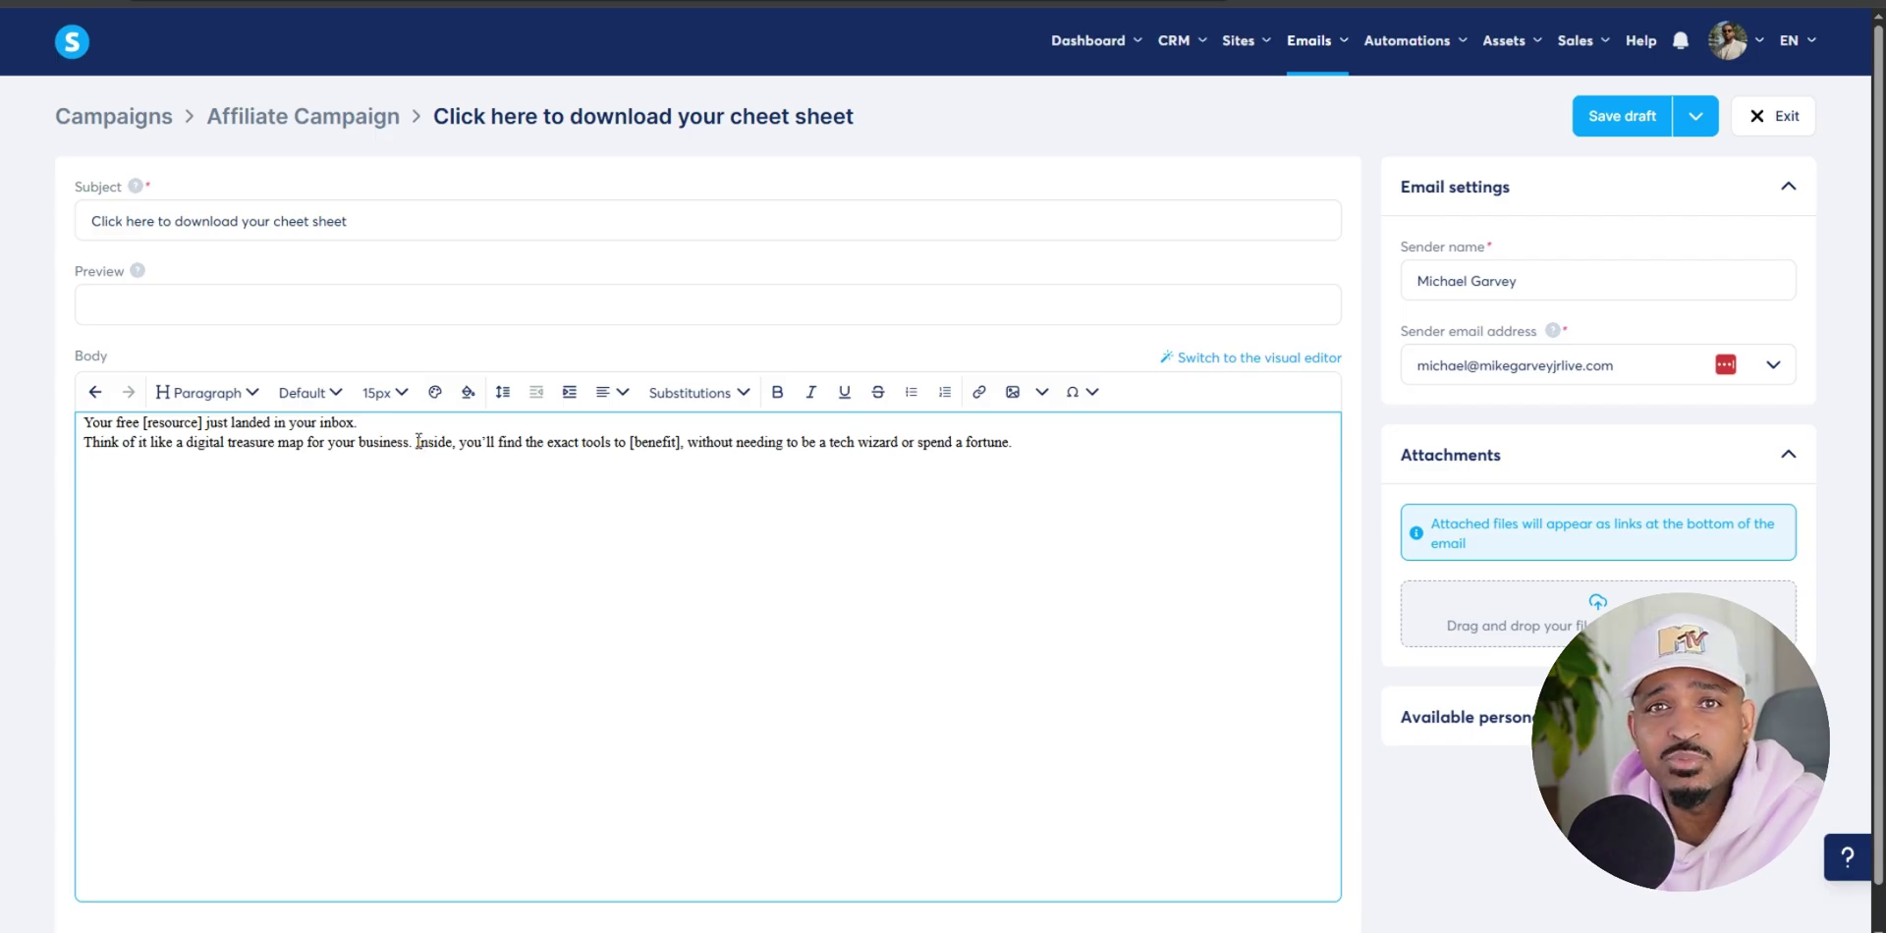
Move the third sentence onto its own line and set the whole body text in Arial.
left_click(416, 442)
key("Return")
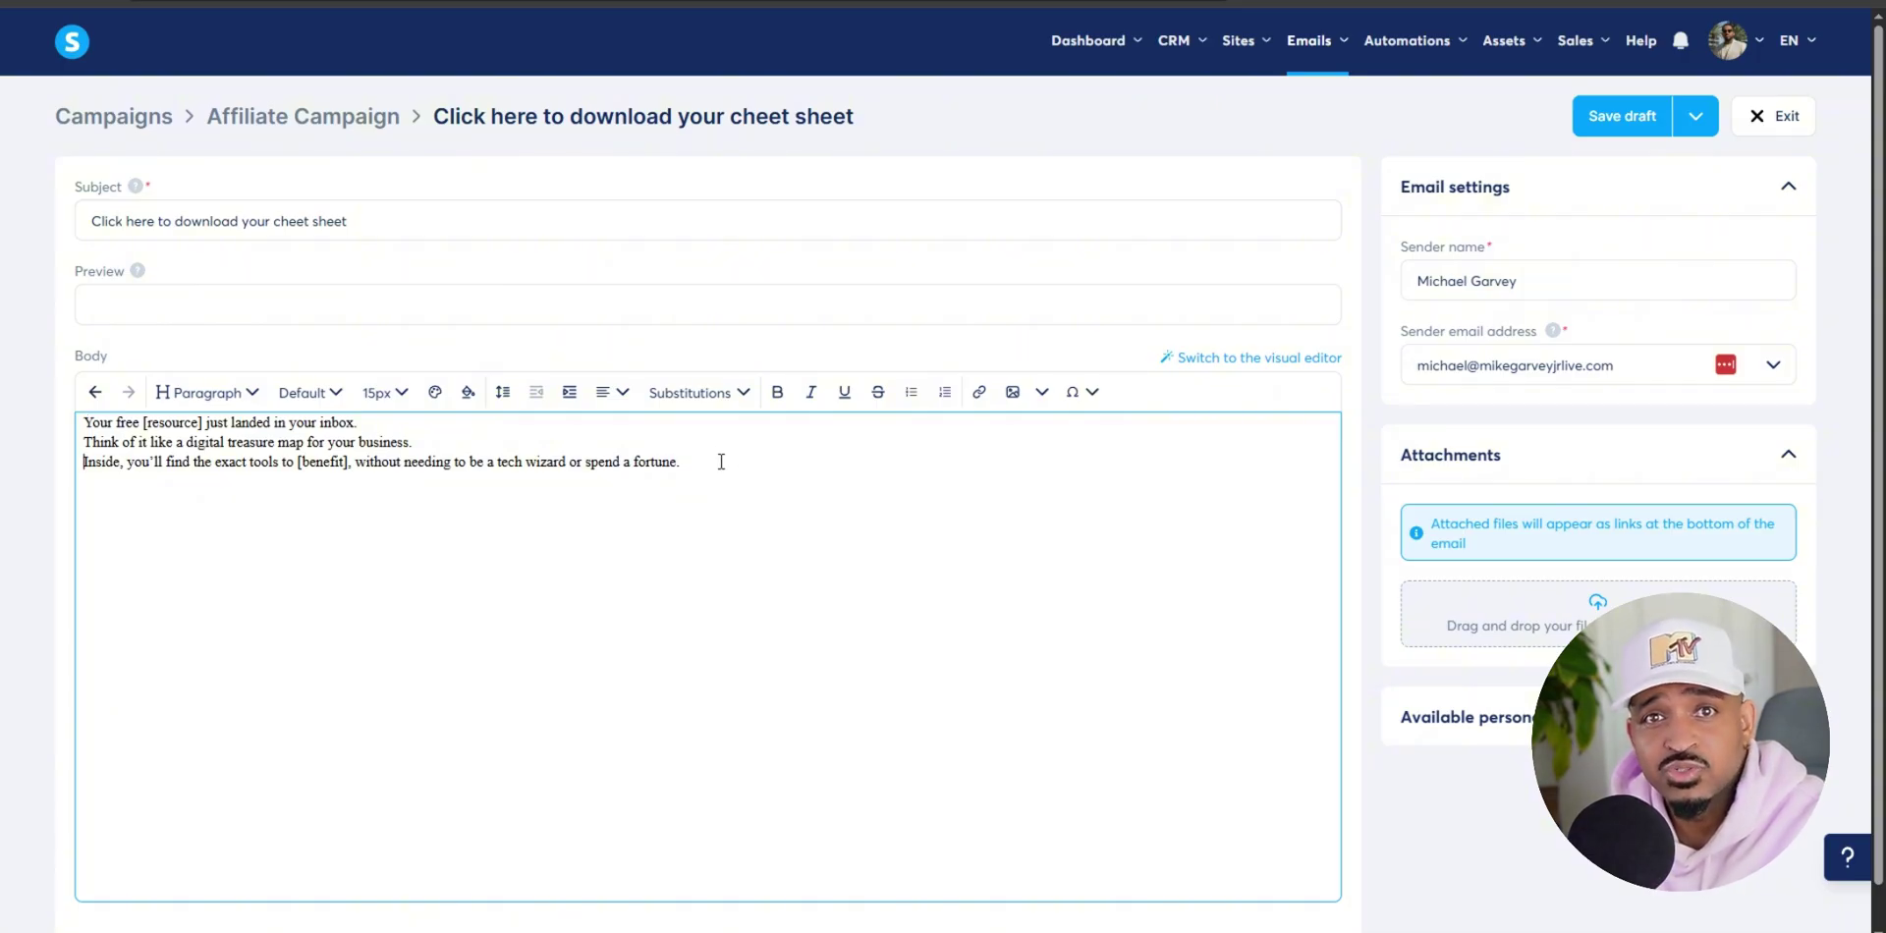
left_click_drag(721, 462, 49, 439)
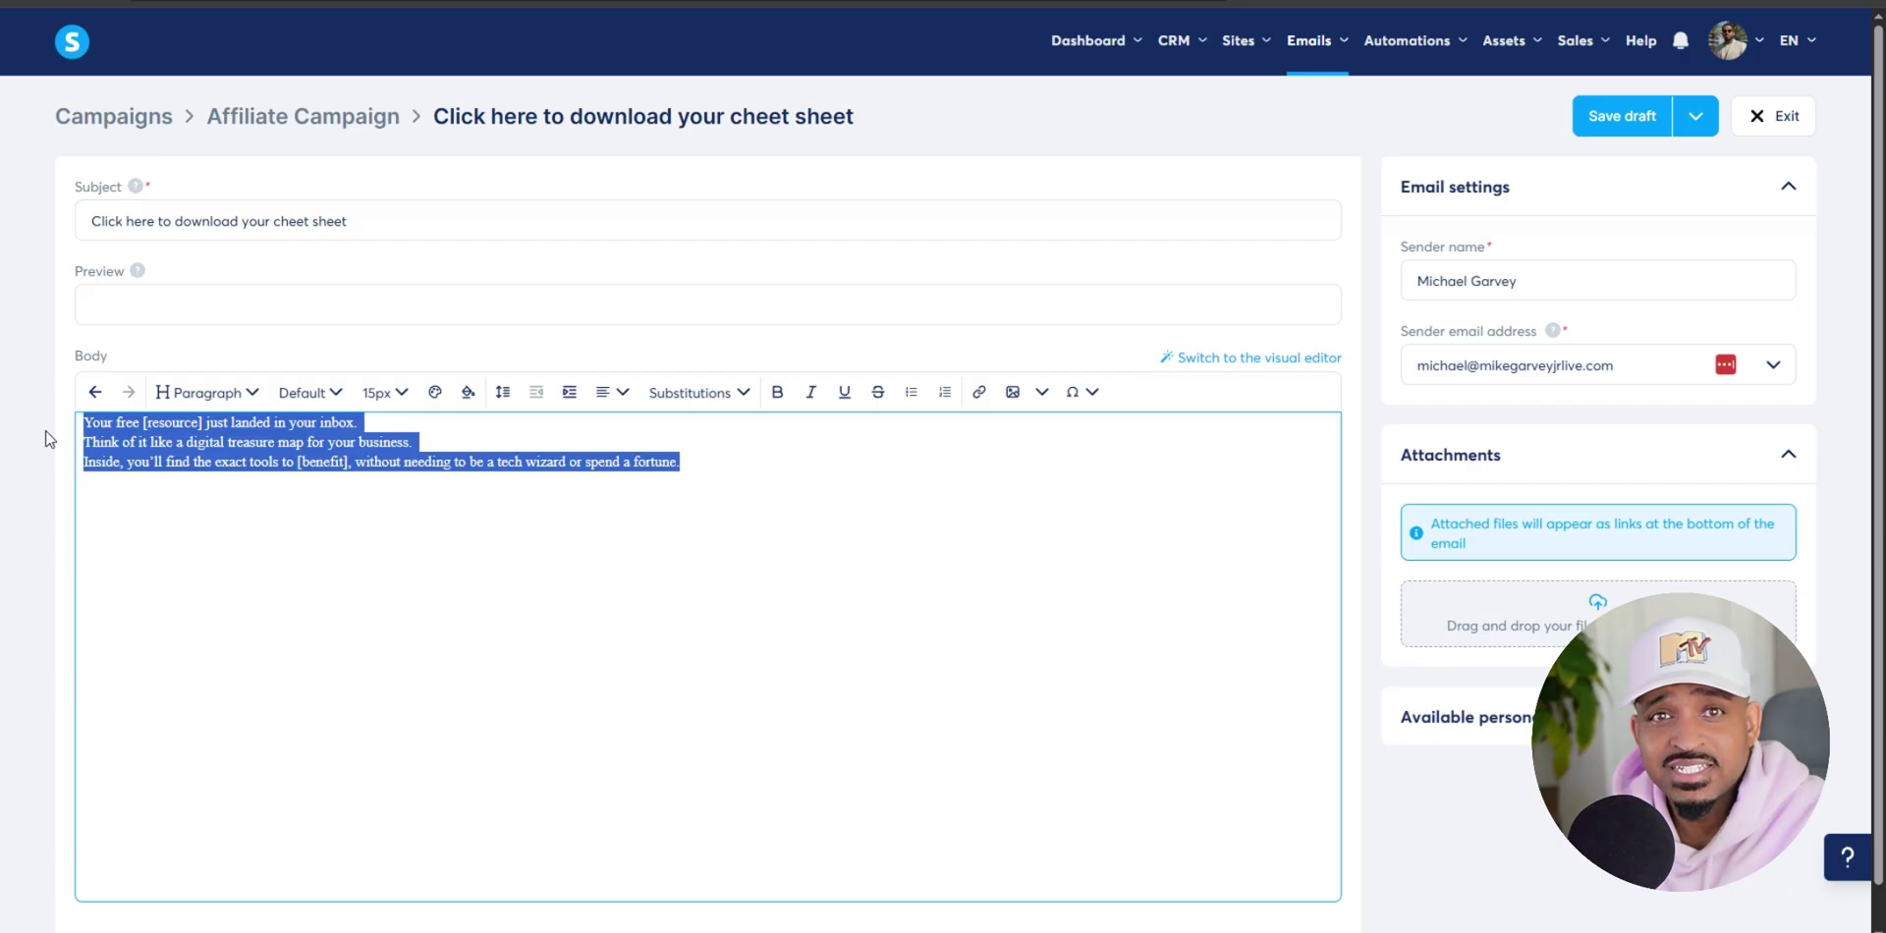
left_click(304, 392)
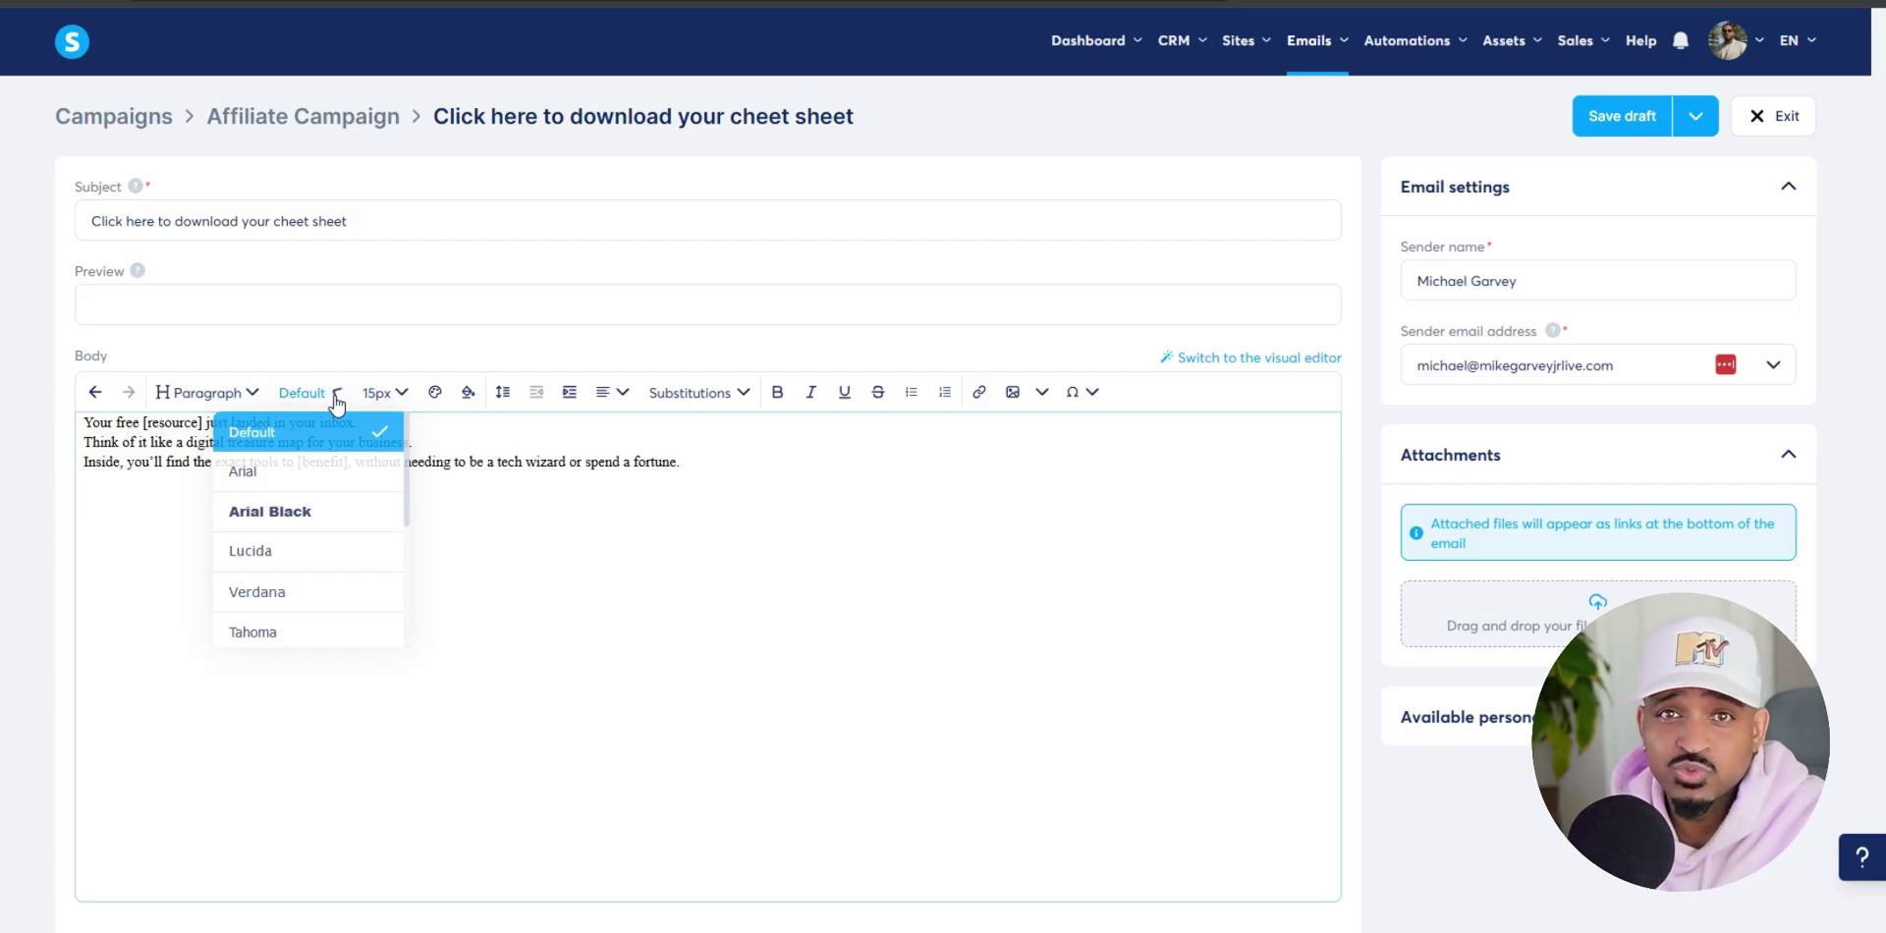
left_click(320, 485)
left_click(811, 478)
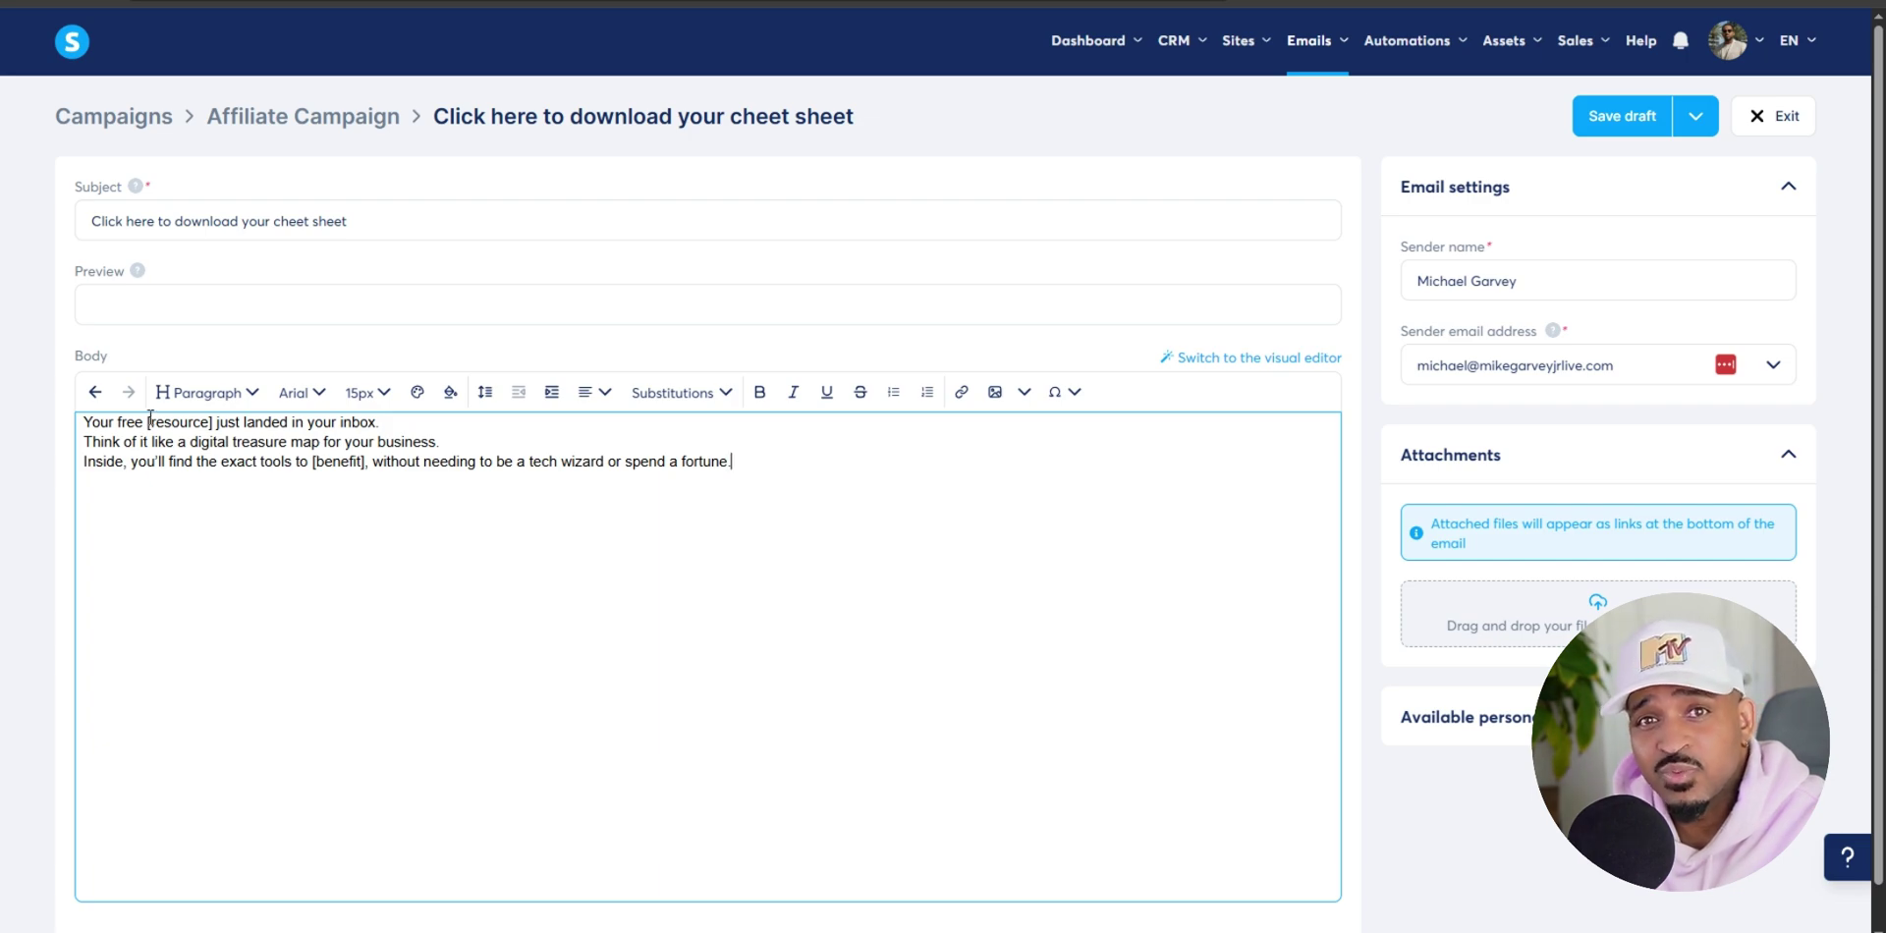
Make the [resource] and [benefit] placeholders bold.
left_click_drag(172, 424, 212, 424)
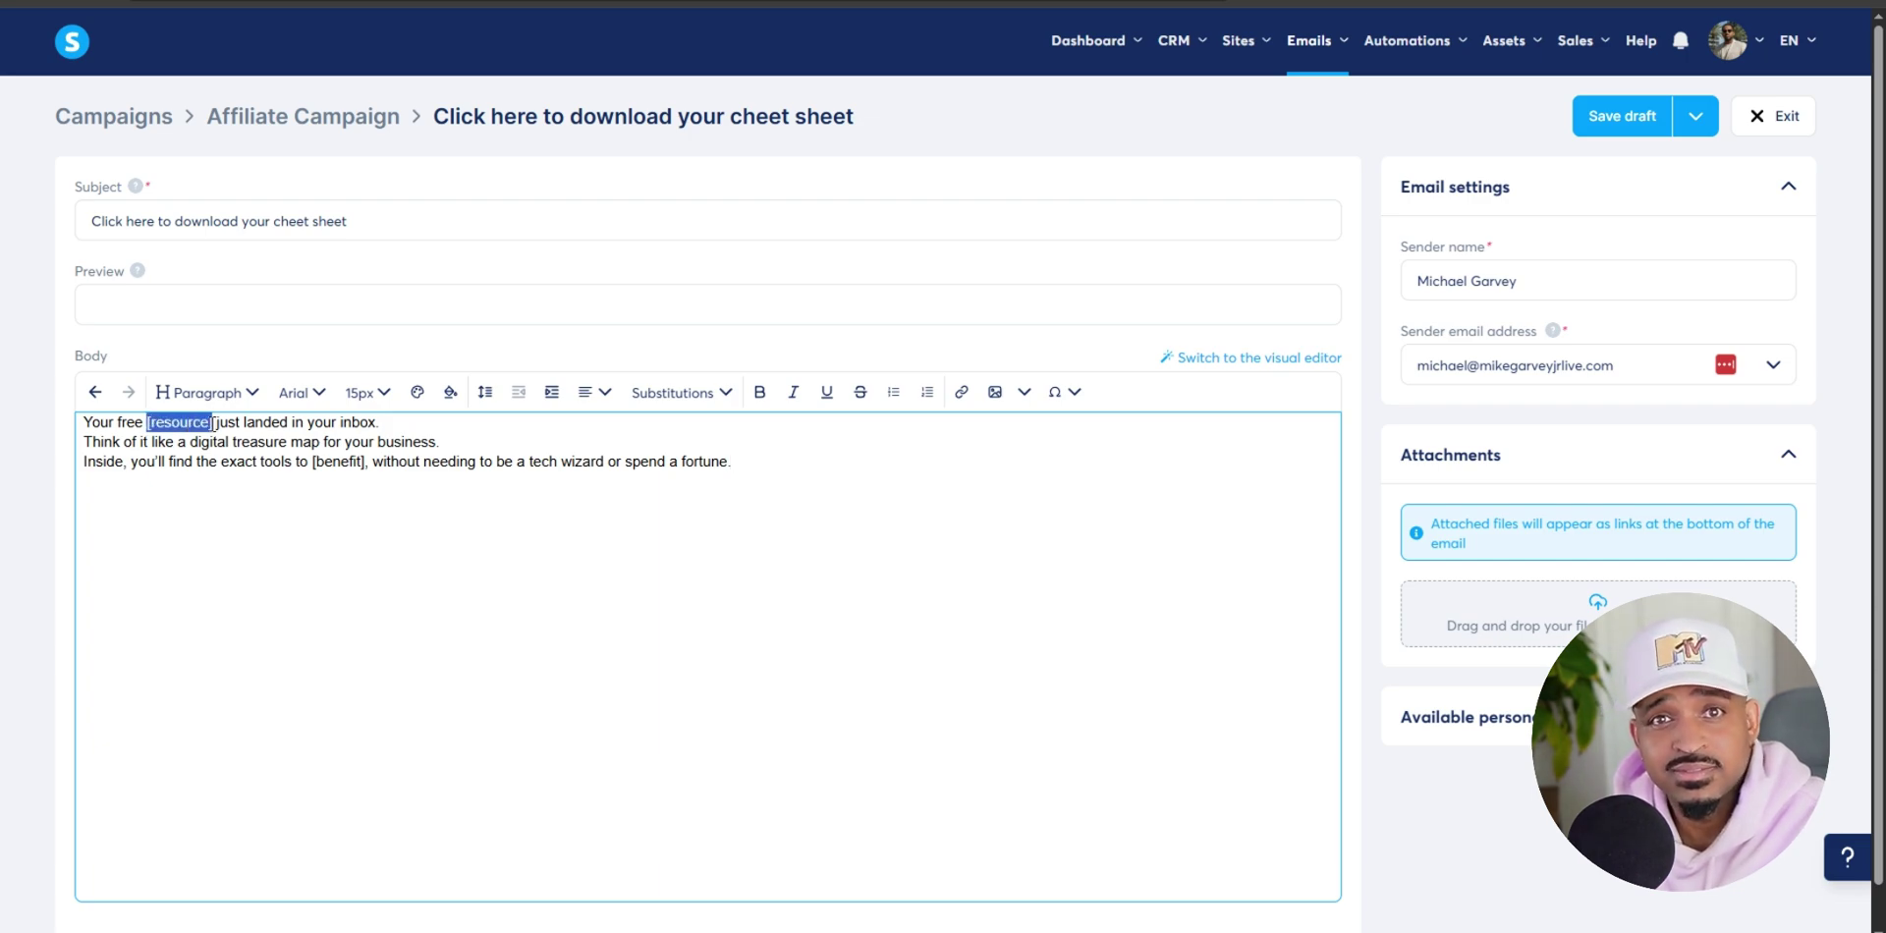
left_click(760, 392)
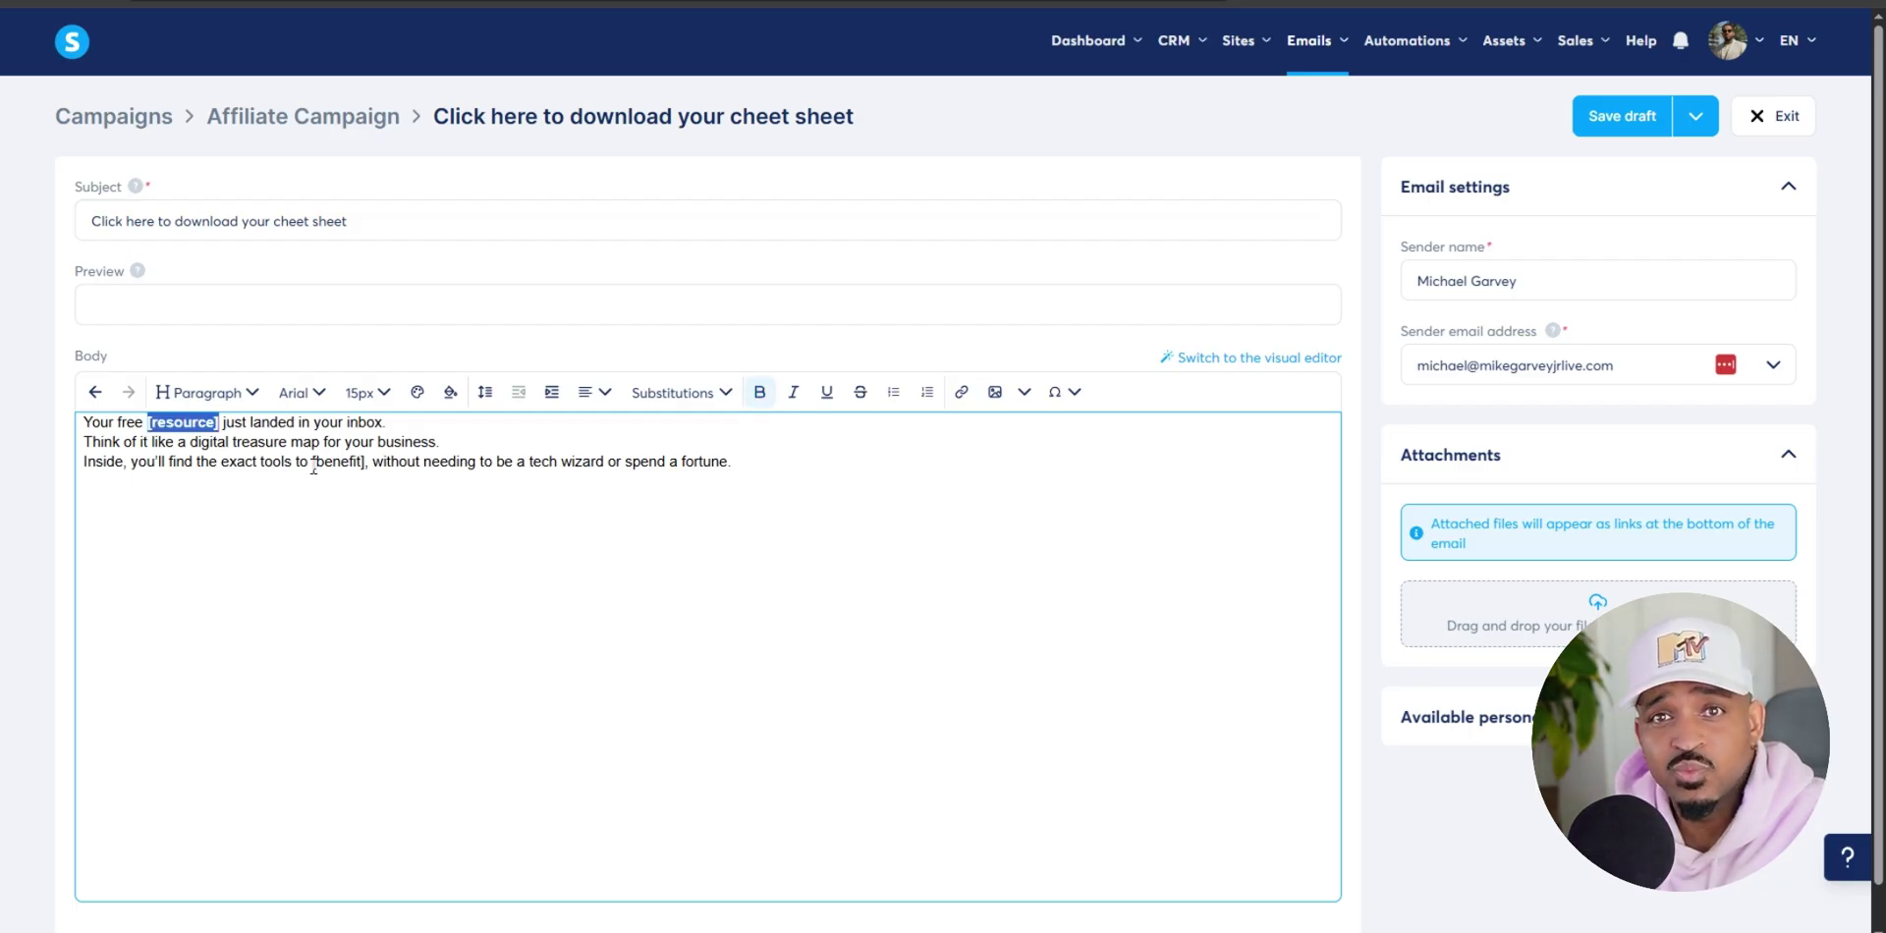
left_click_drag(313, 463, 366, 463)
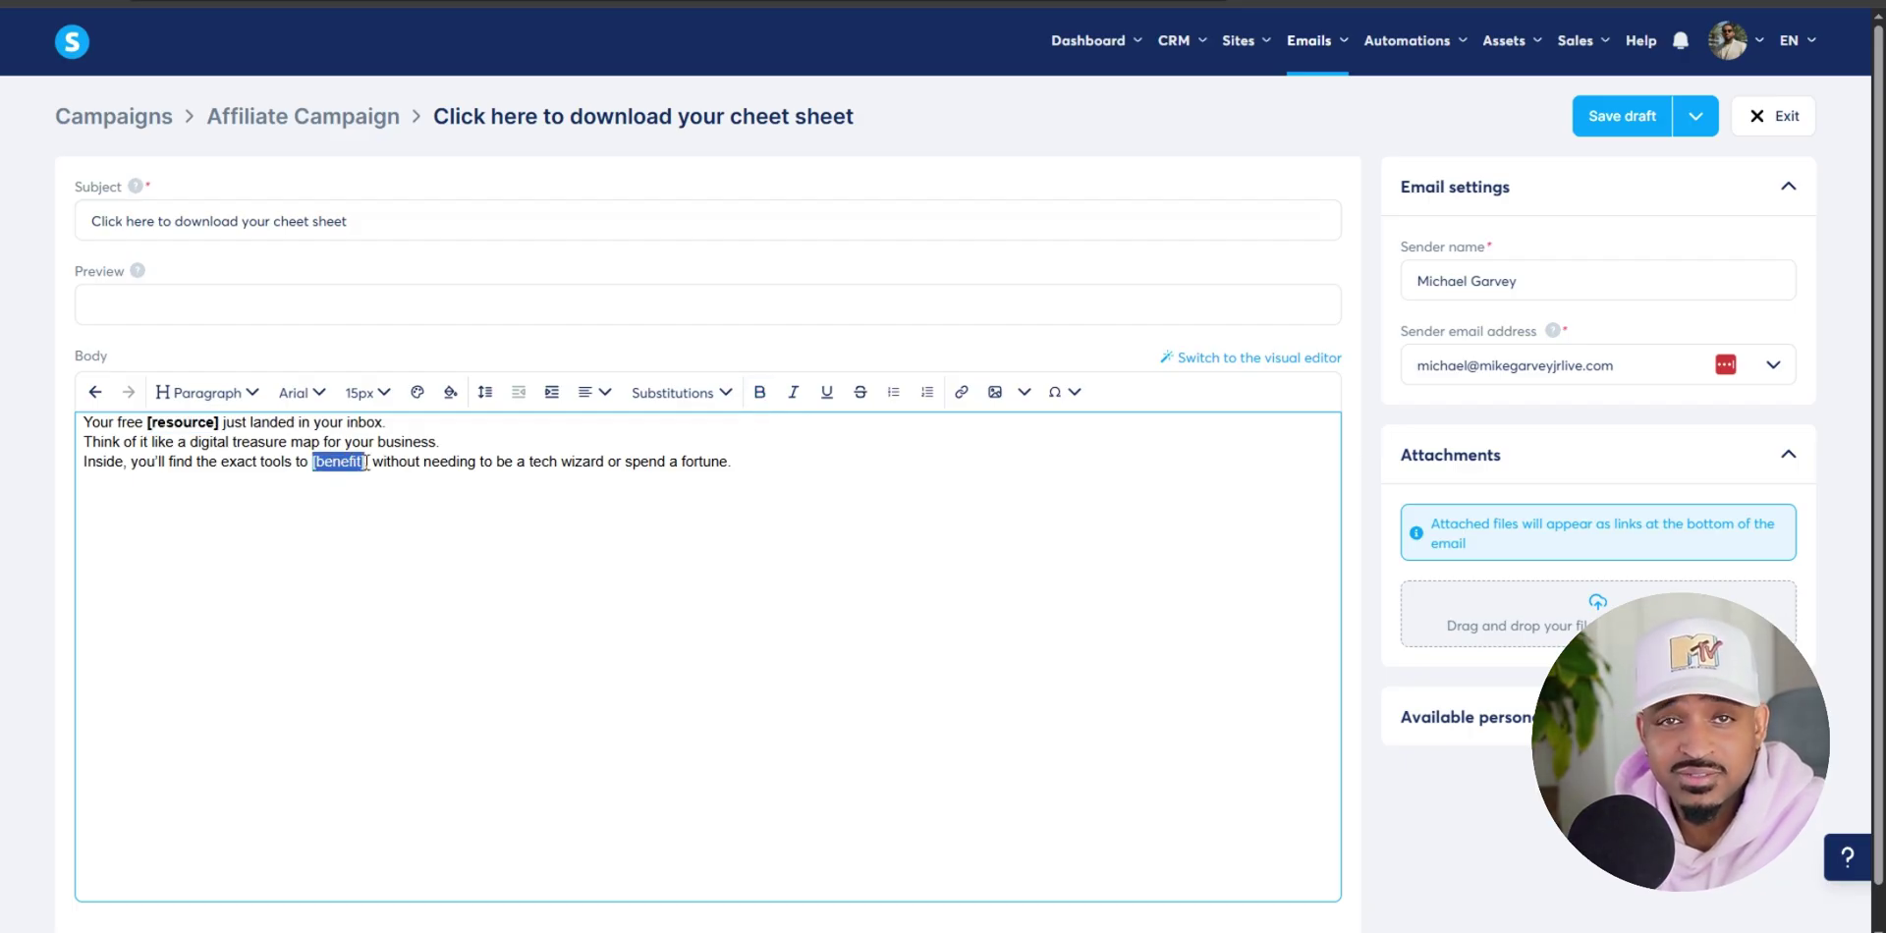
left_click(761, 392)
Split the body into paragraphs and add a 'To your success,' sign-off with the sender's name.
left_click(752, 463)
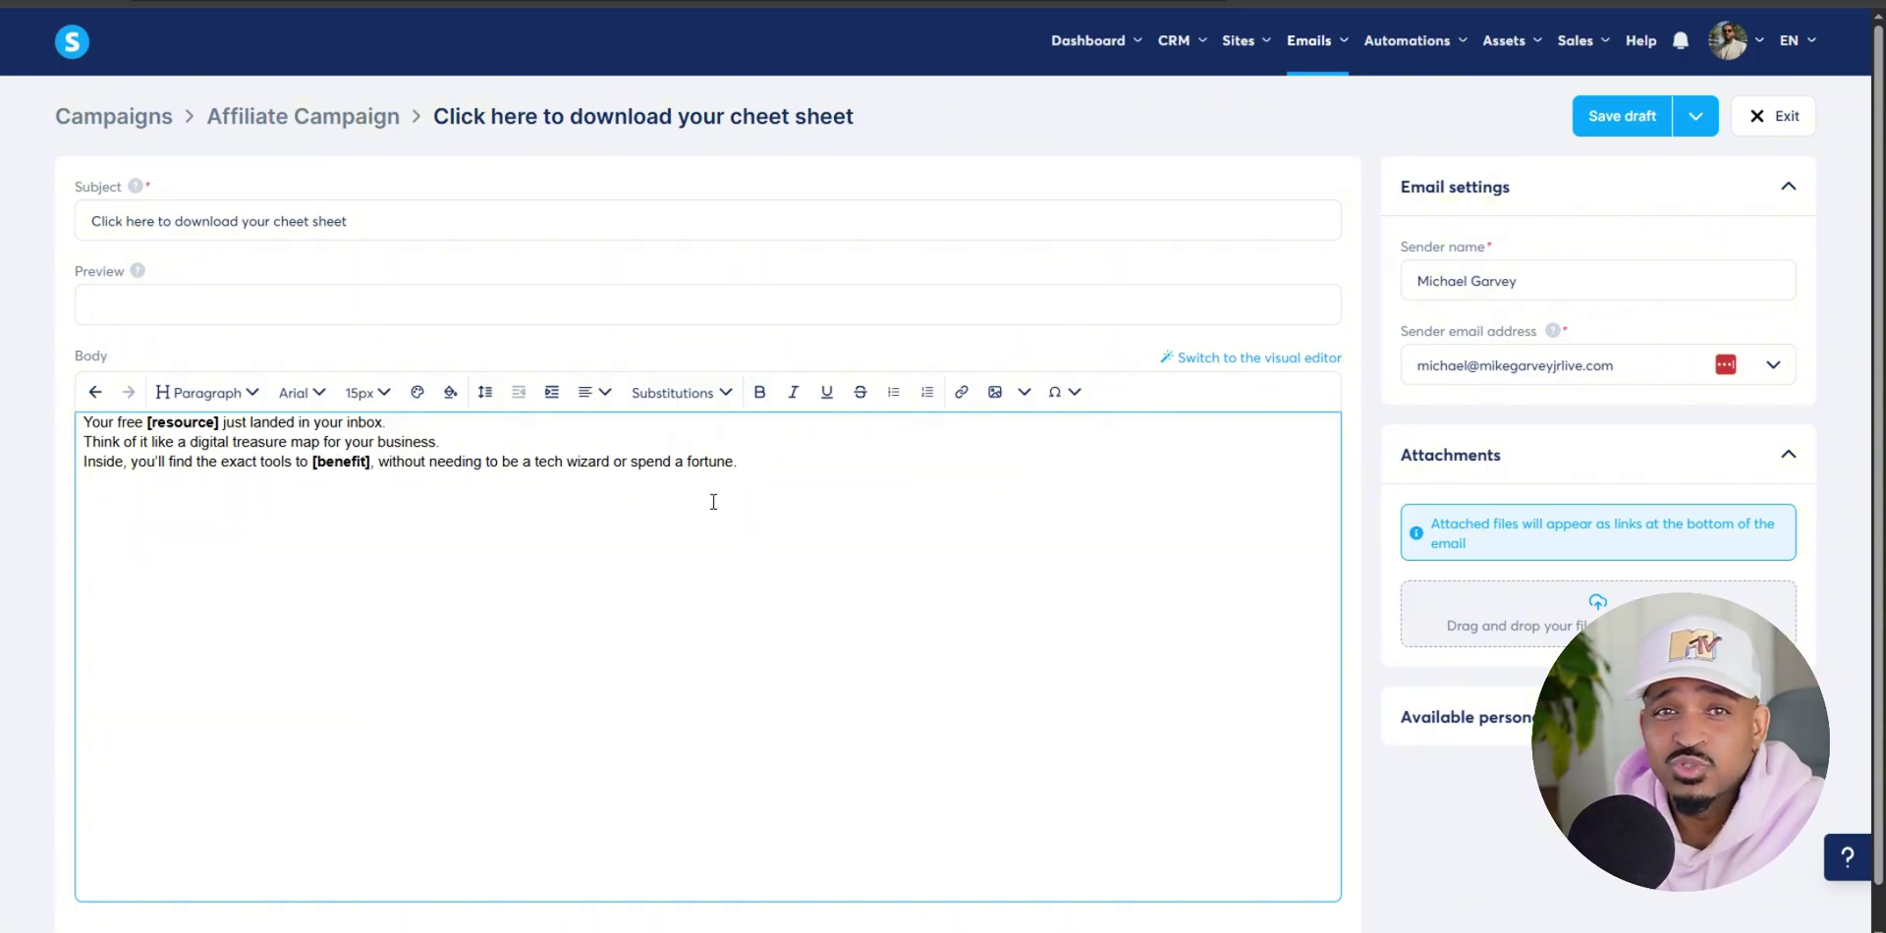
key("Return")
type("To your Success")
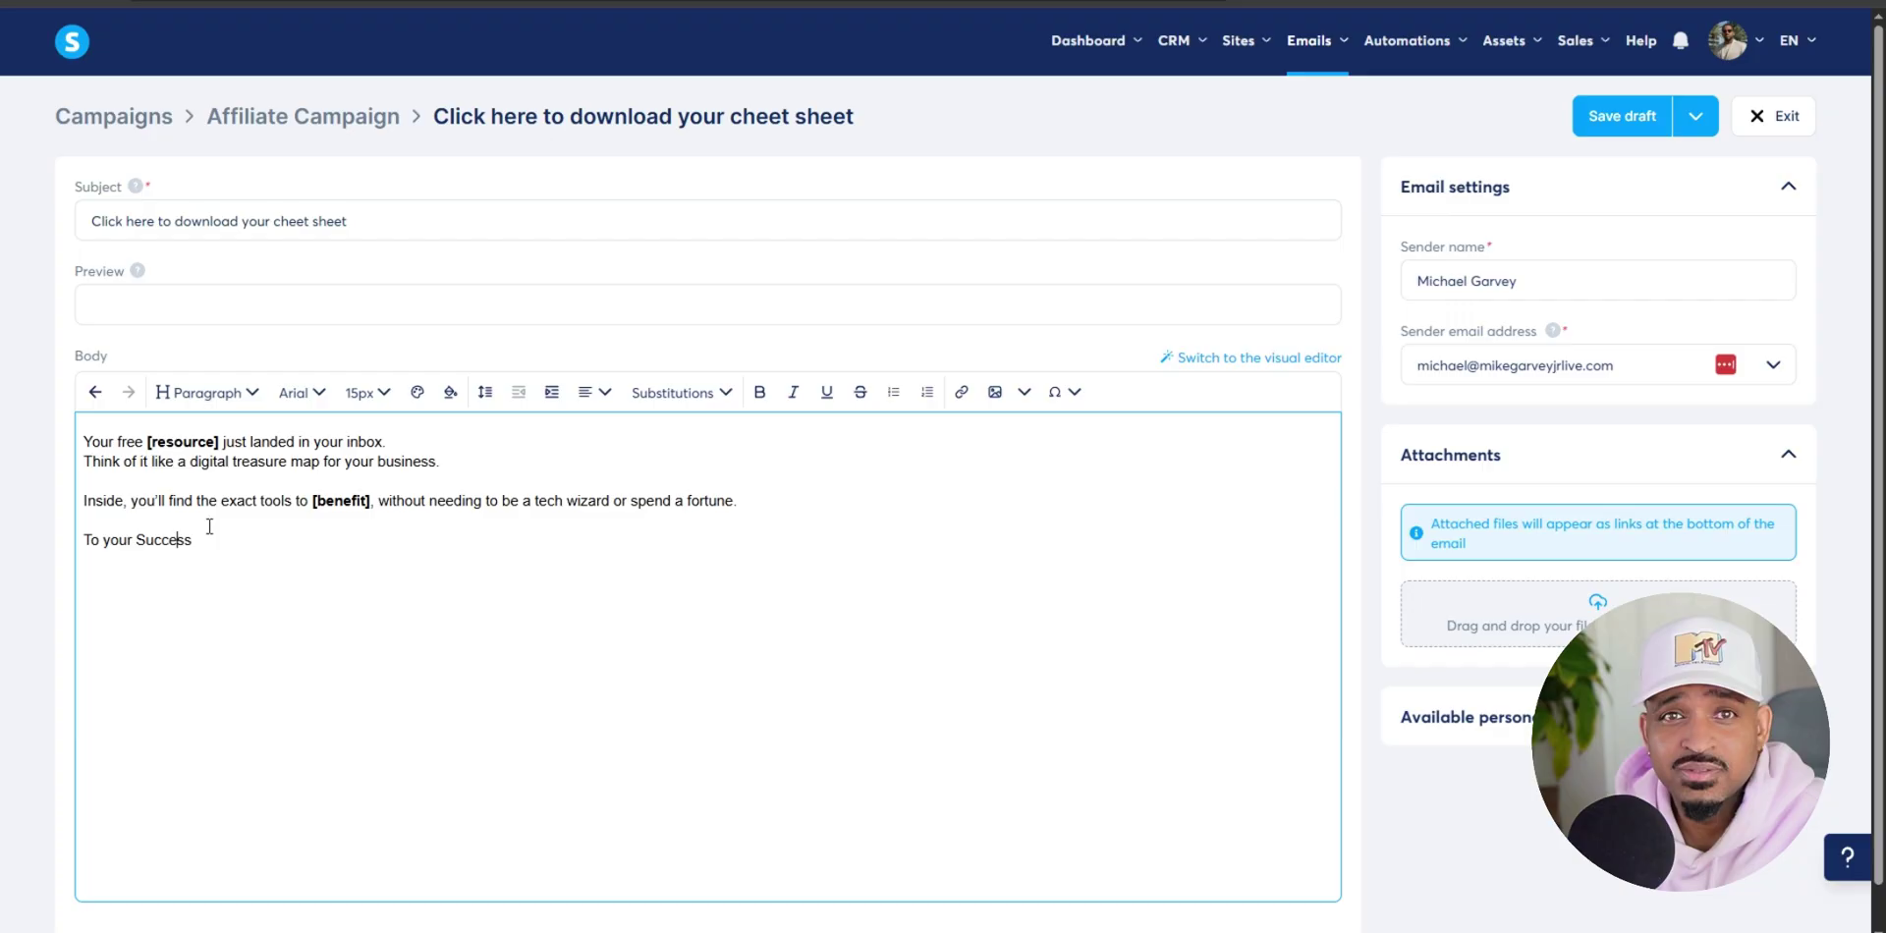
key("BackSpace")
type("s")
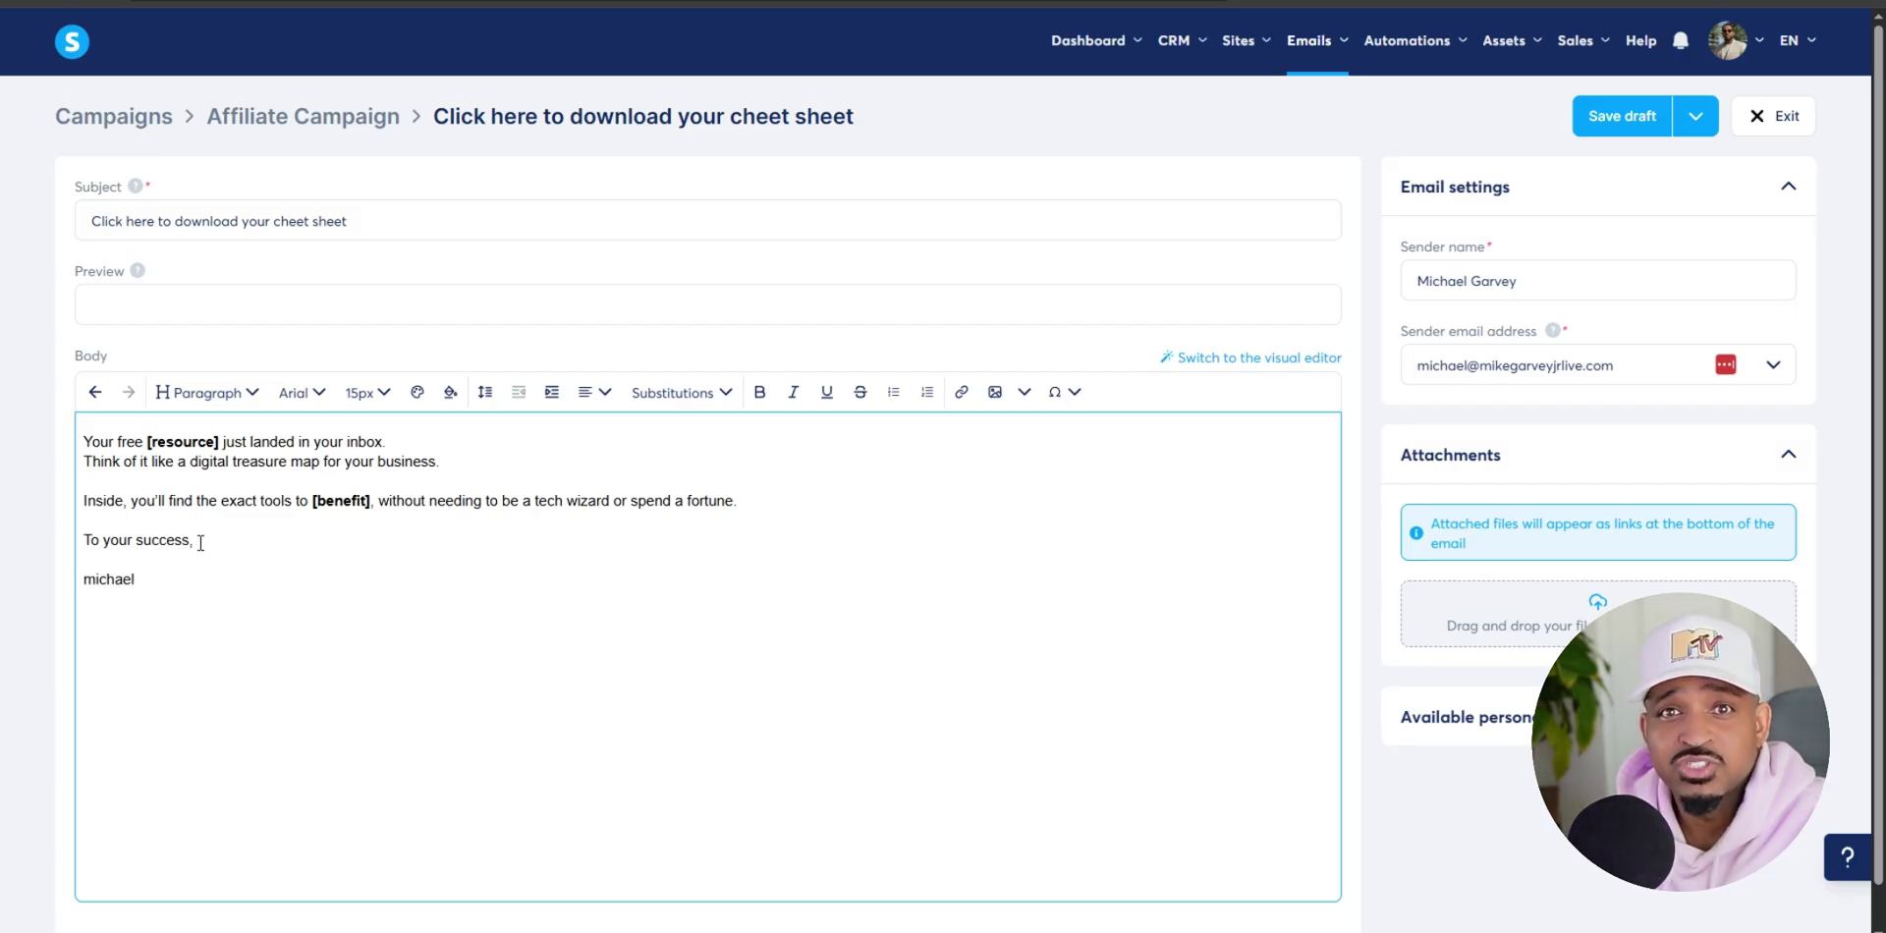
key("BackSpace")
type("M")
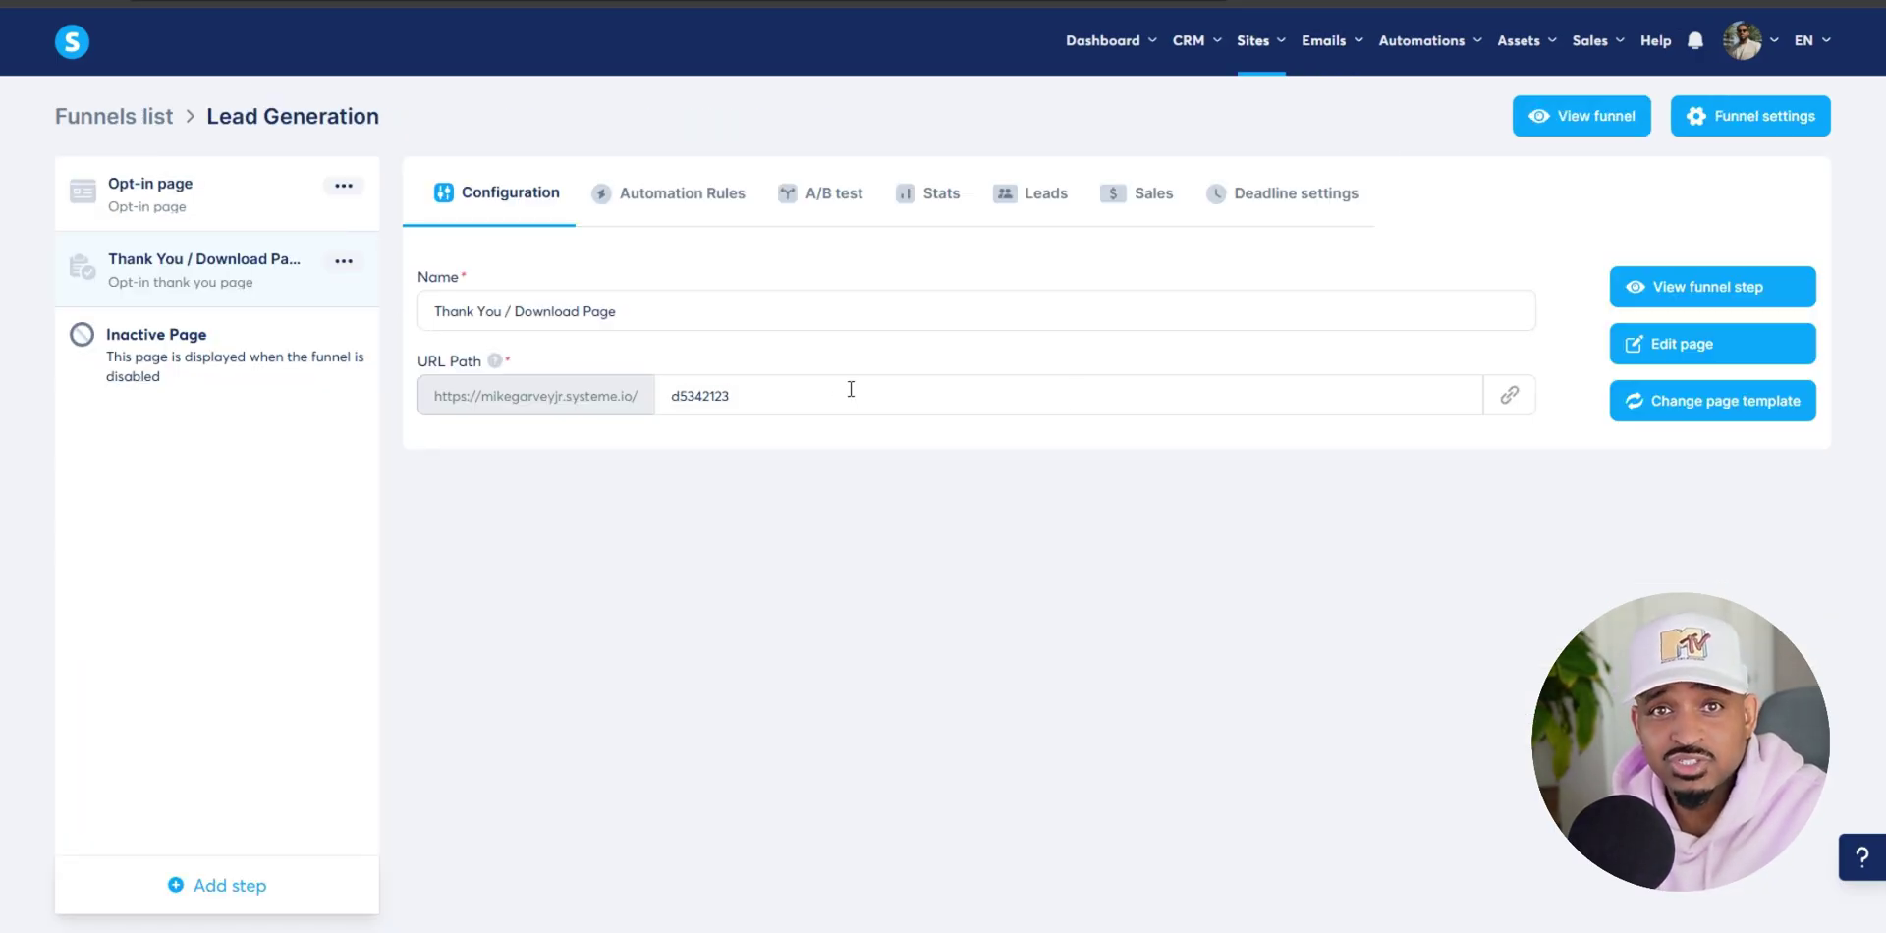
Link [resource] to the Thank You page URL, then save and publish the welcome email.
left_click(1509, 398)
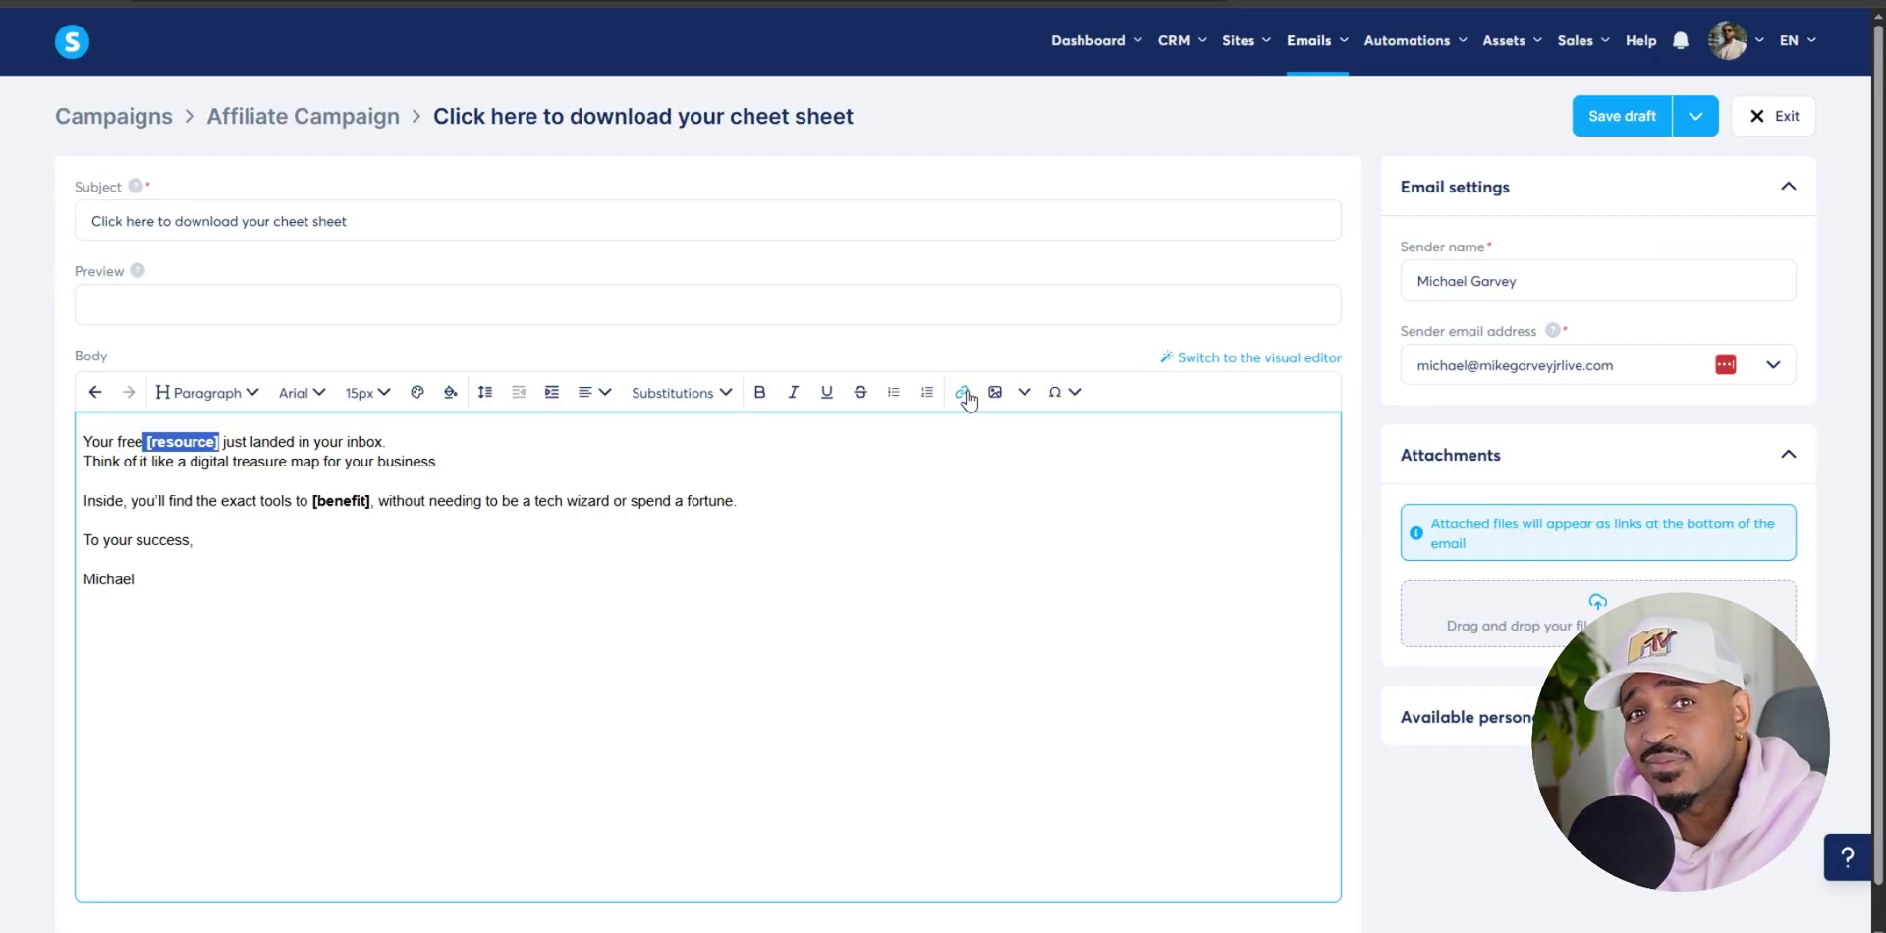
left_click(962, 392)
key("ctrl+v")
left_click(323, 498)
left_click(1696, 116)
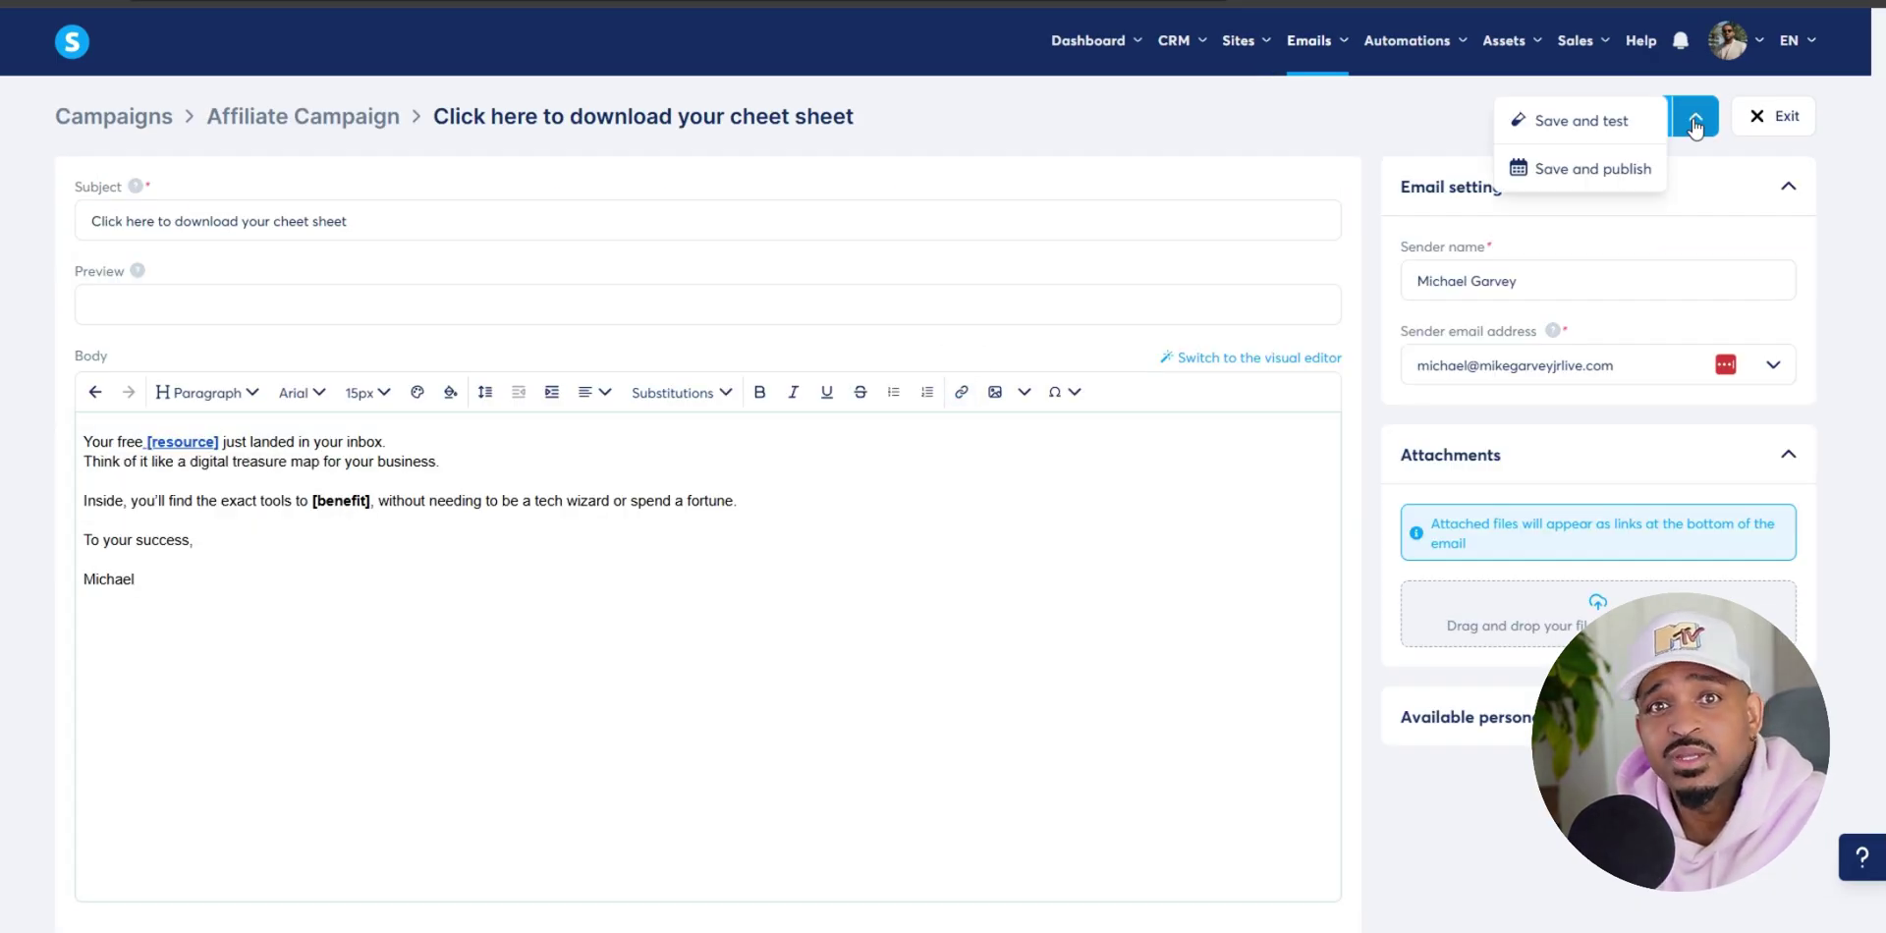
left_click(1582, 175)
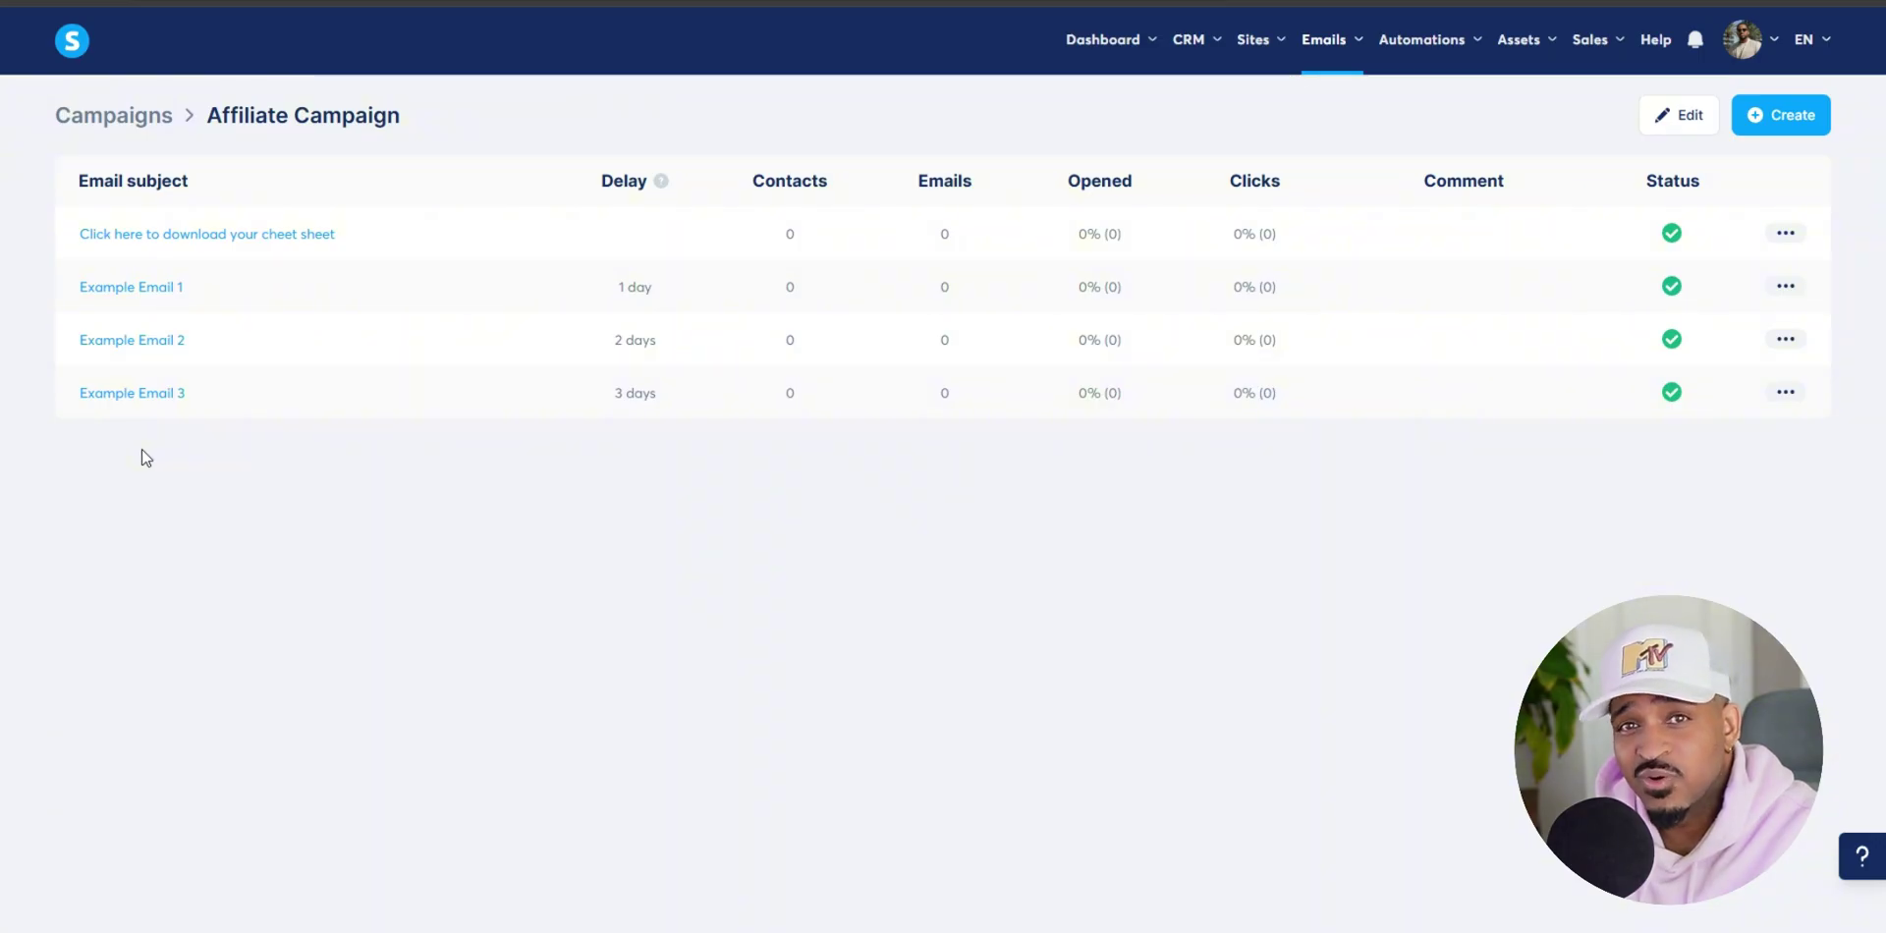
Open the Lead Generation funnel's Opt-in page in the editor and select its Click Here To Continue button.
mouse_move(1254, 39)
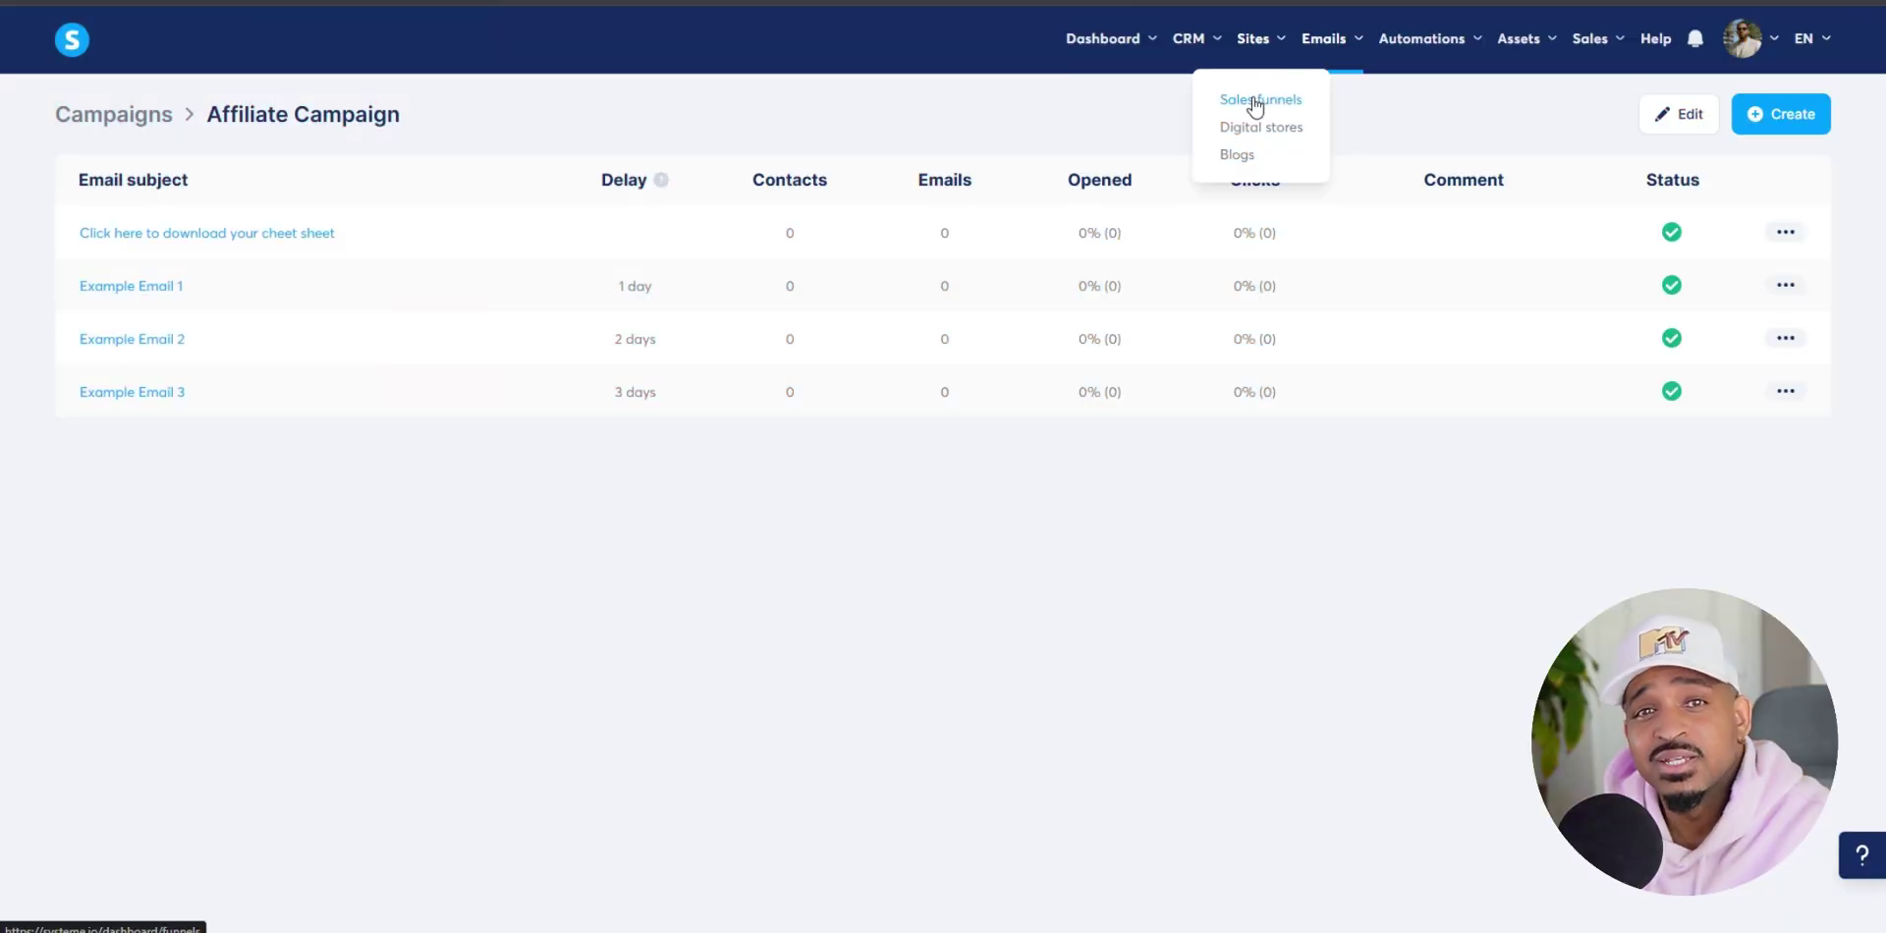
left_click(1252, 102)
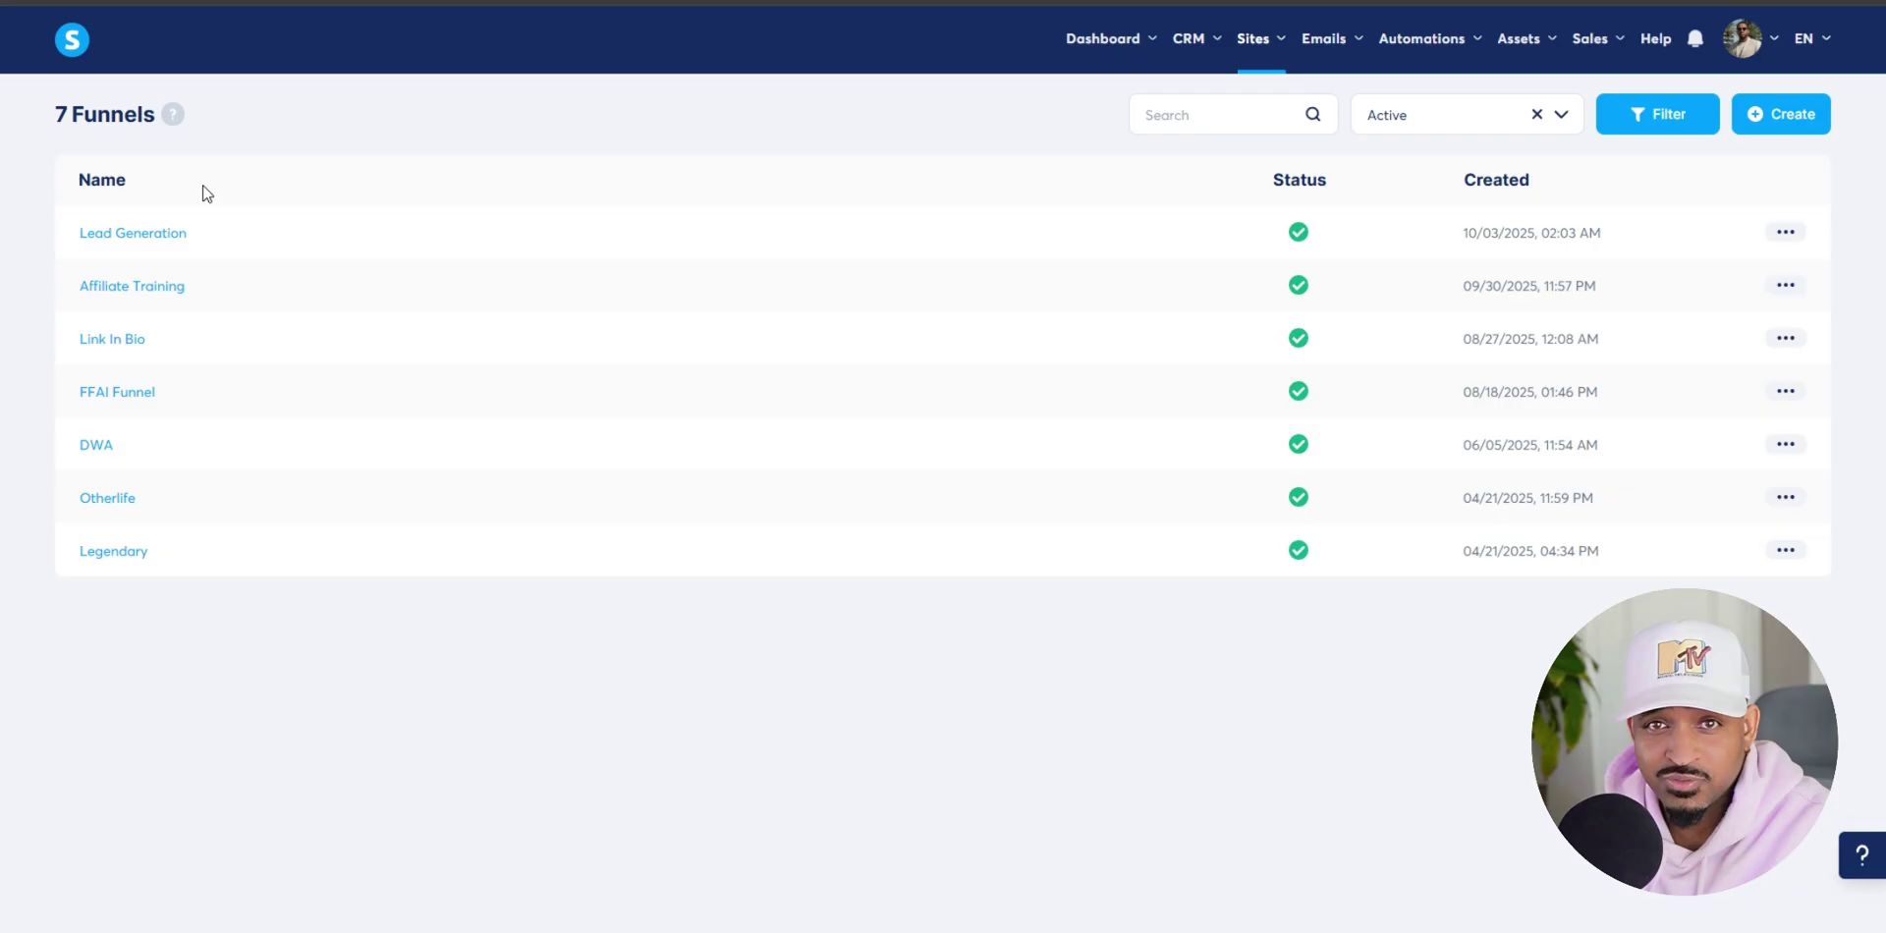
left_click(152, 243)
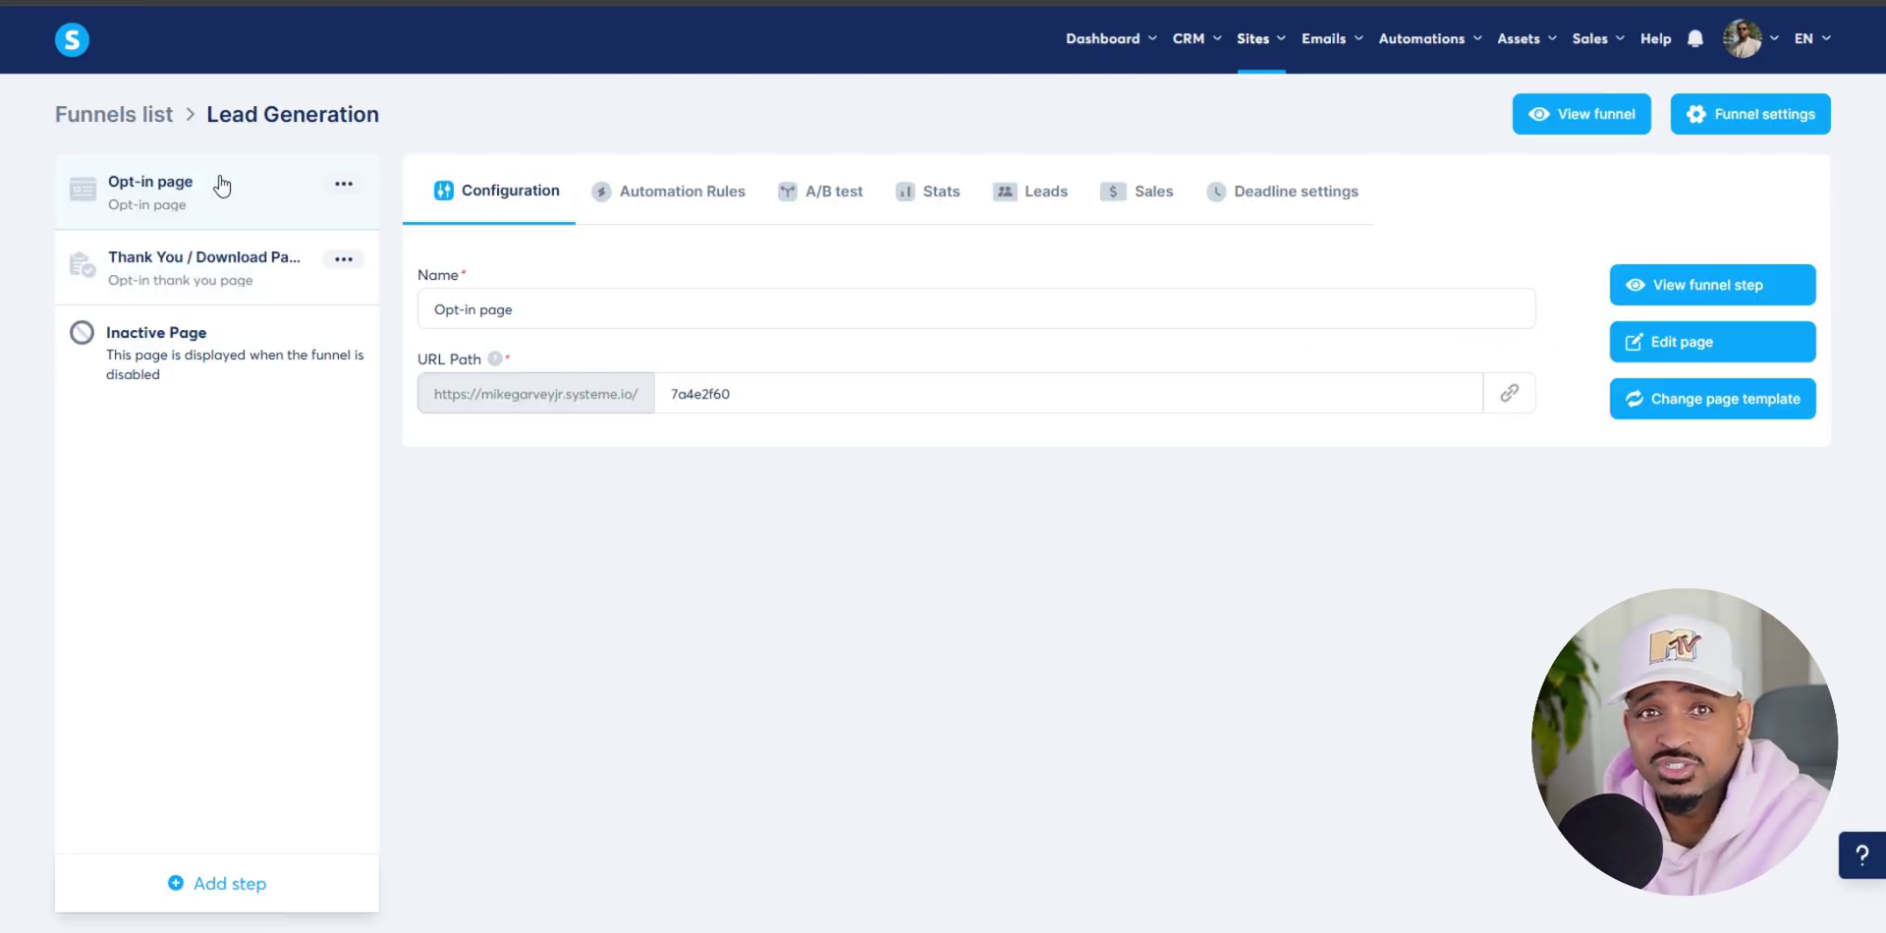
left_click(1682, 343)
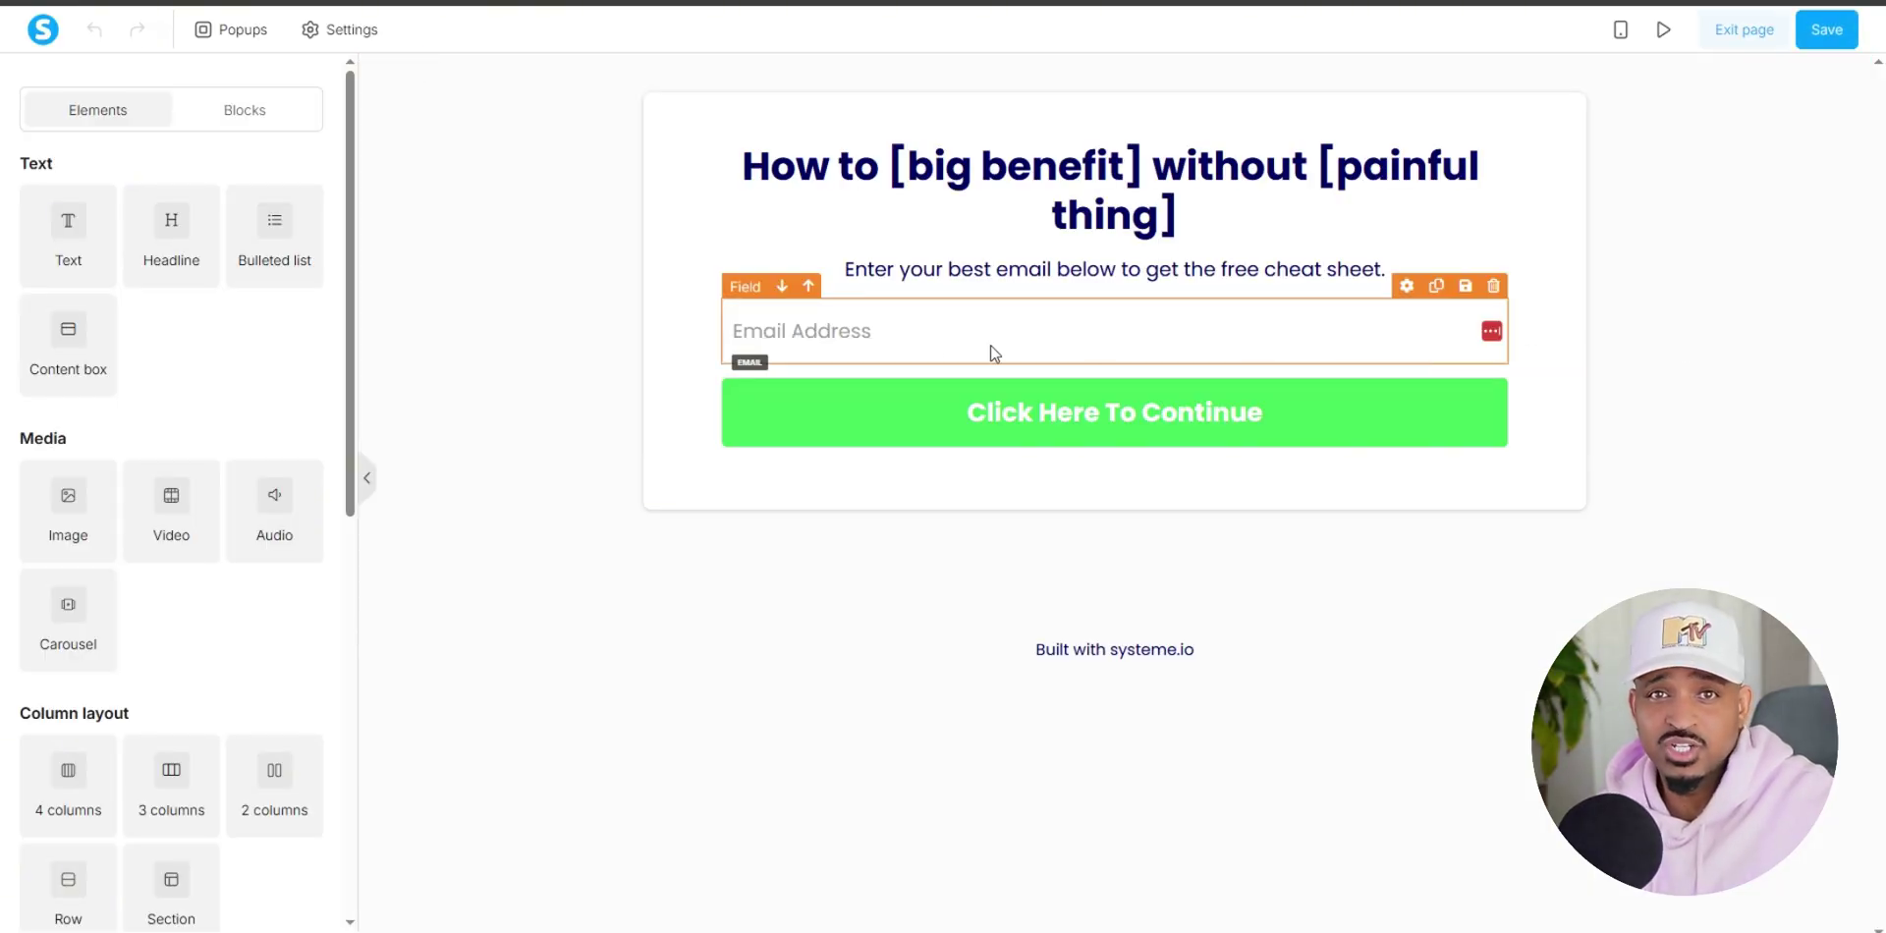
left_click(729, 411)
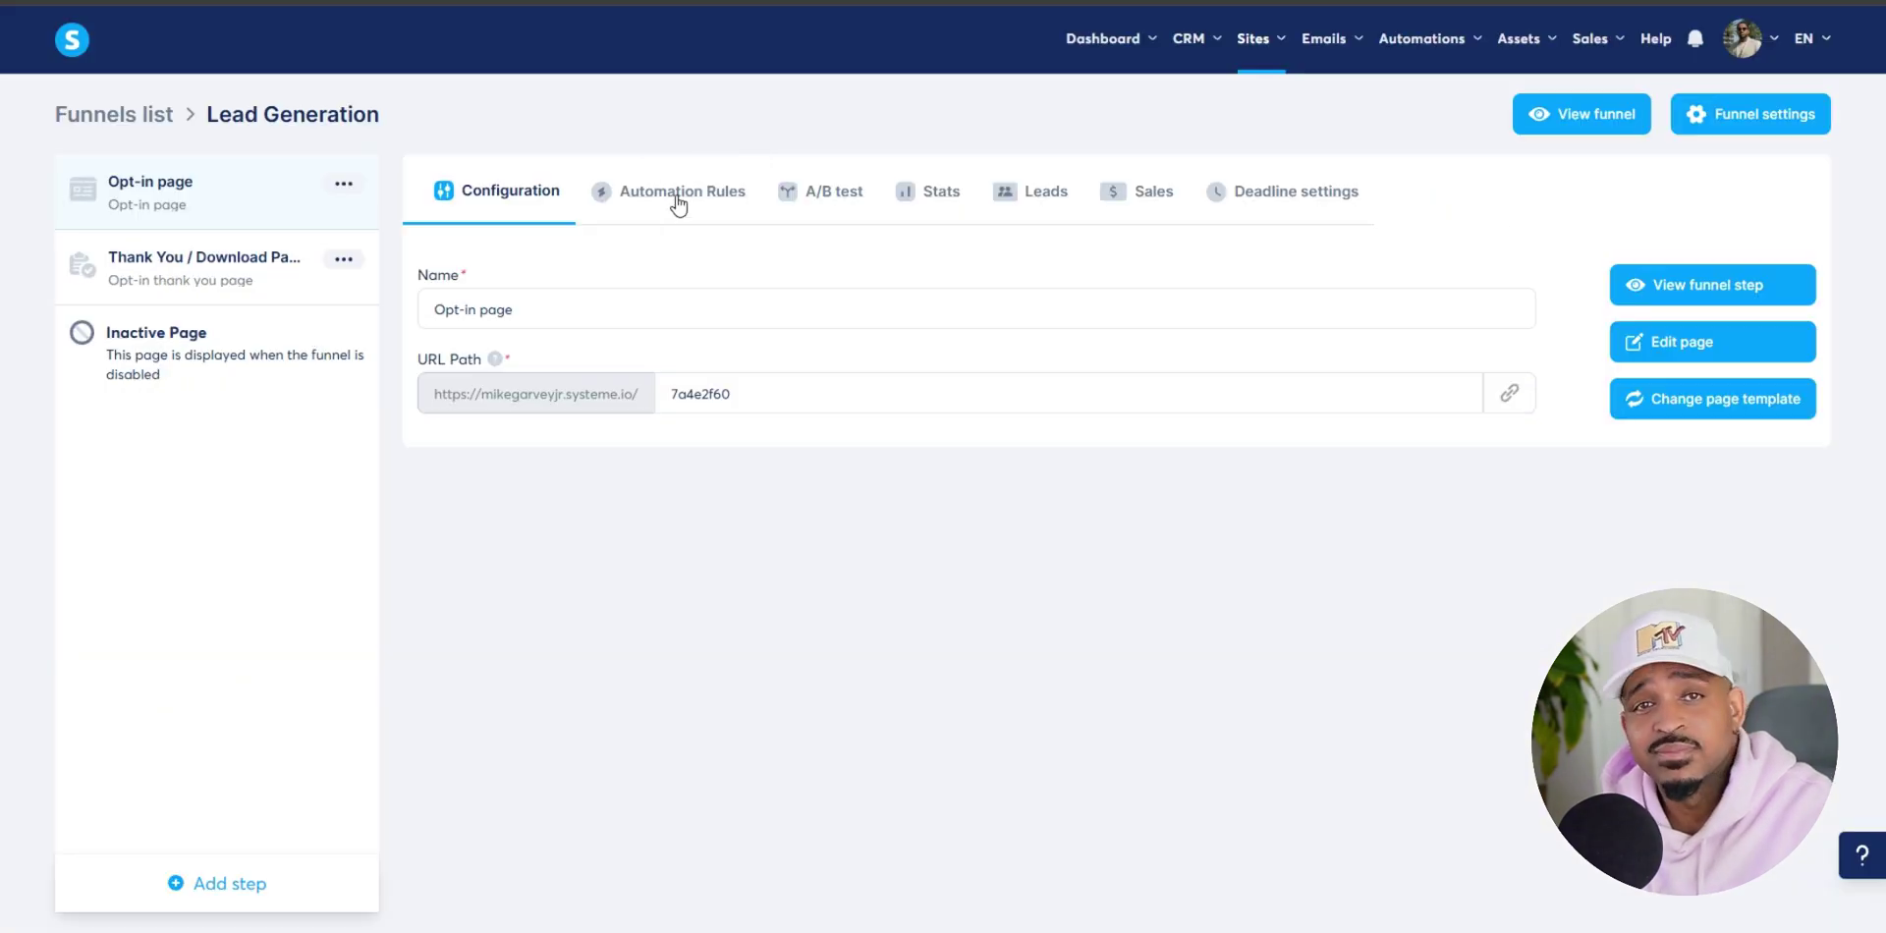
Add a rule: Opt-in page form subscribed triggers Subscribe to campaign 'Affiliate Campaign'.
left_click(678, 193)
left_click(1110, 735)
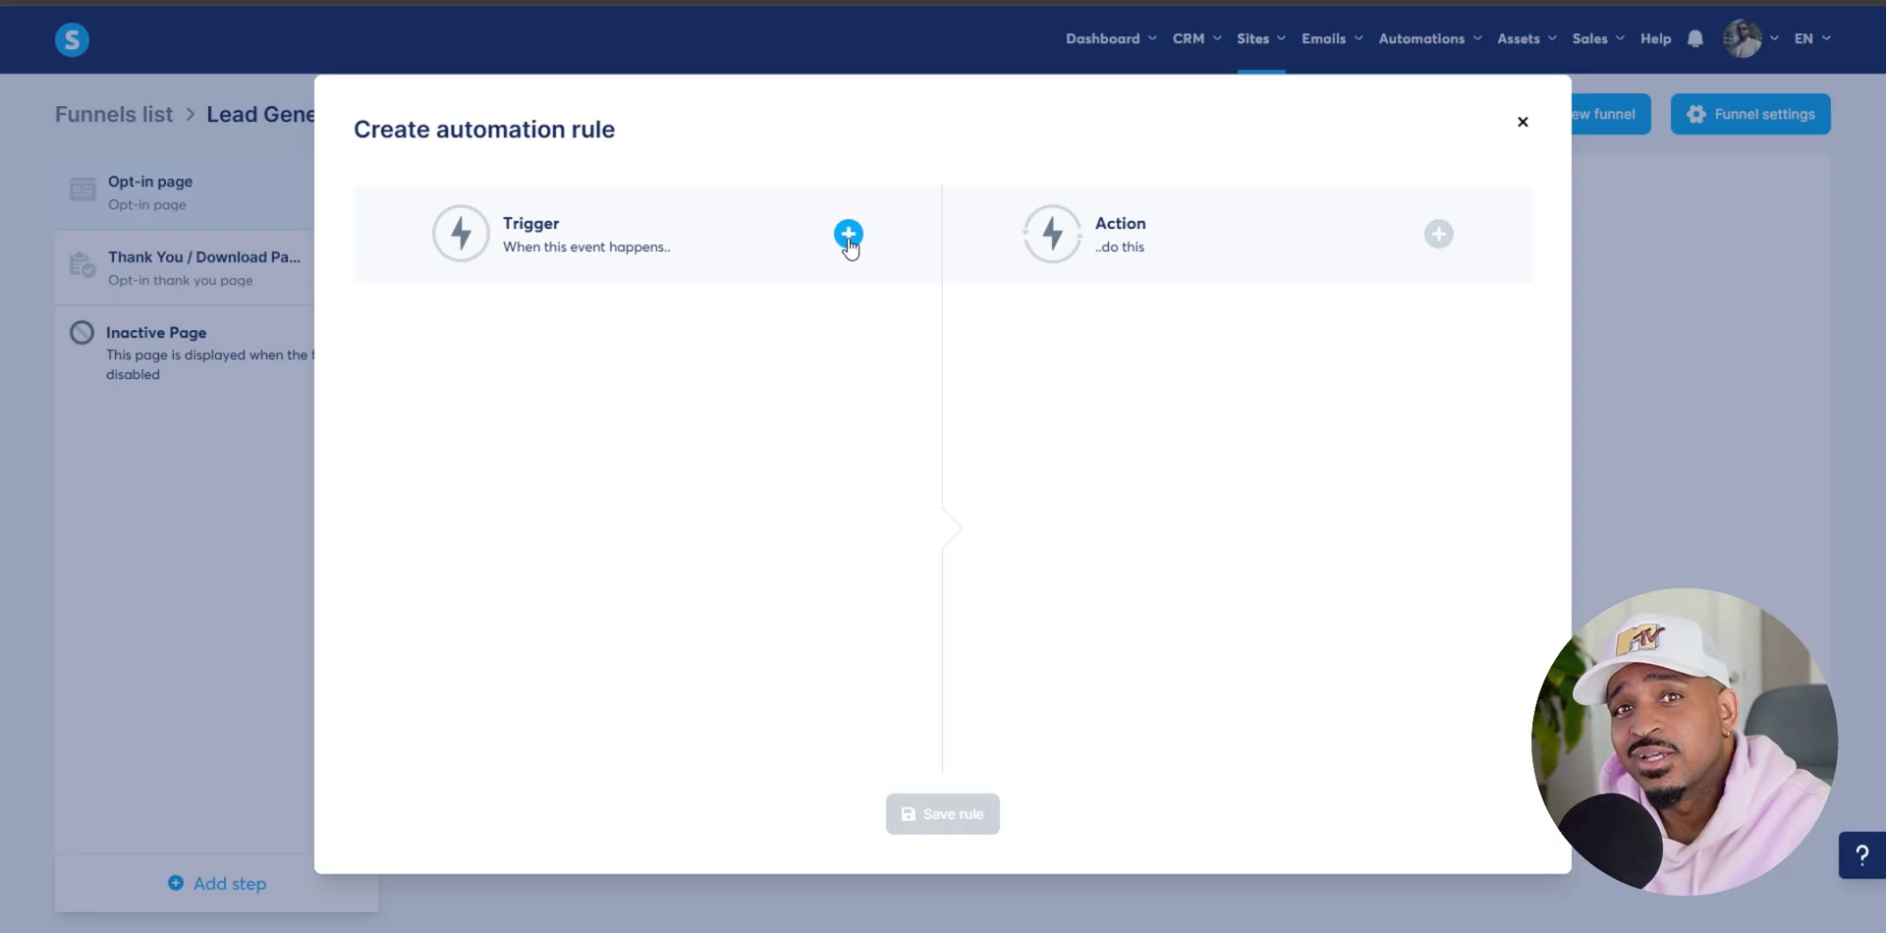
left_click(848, 235)
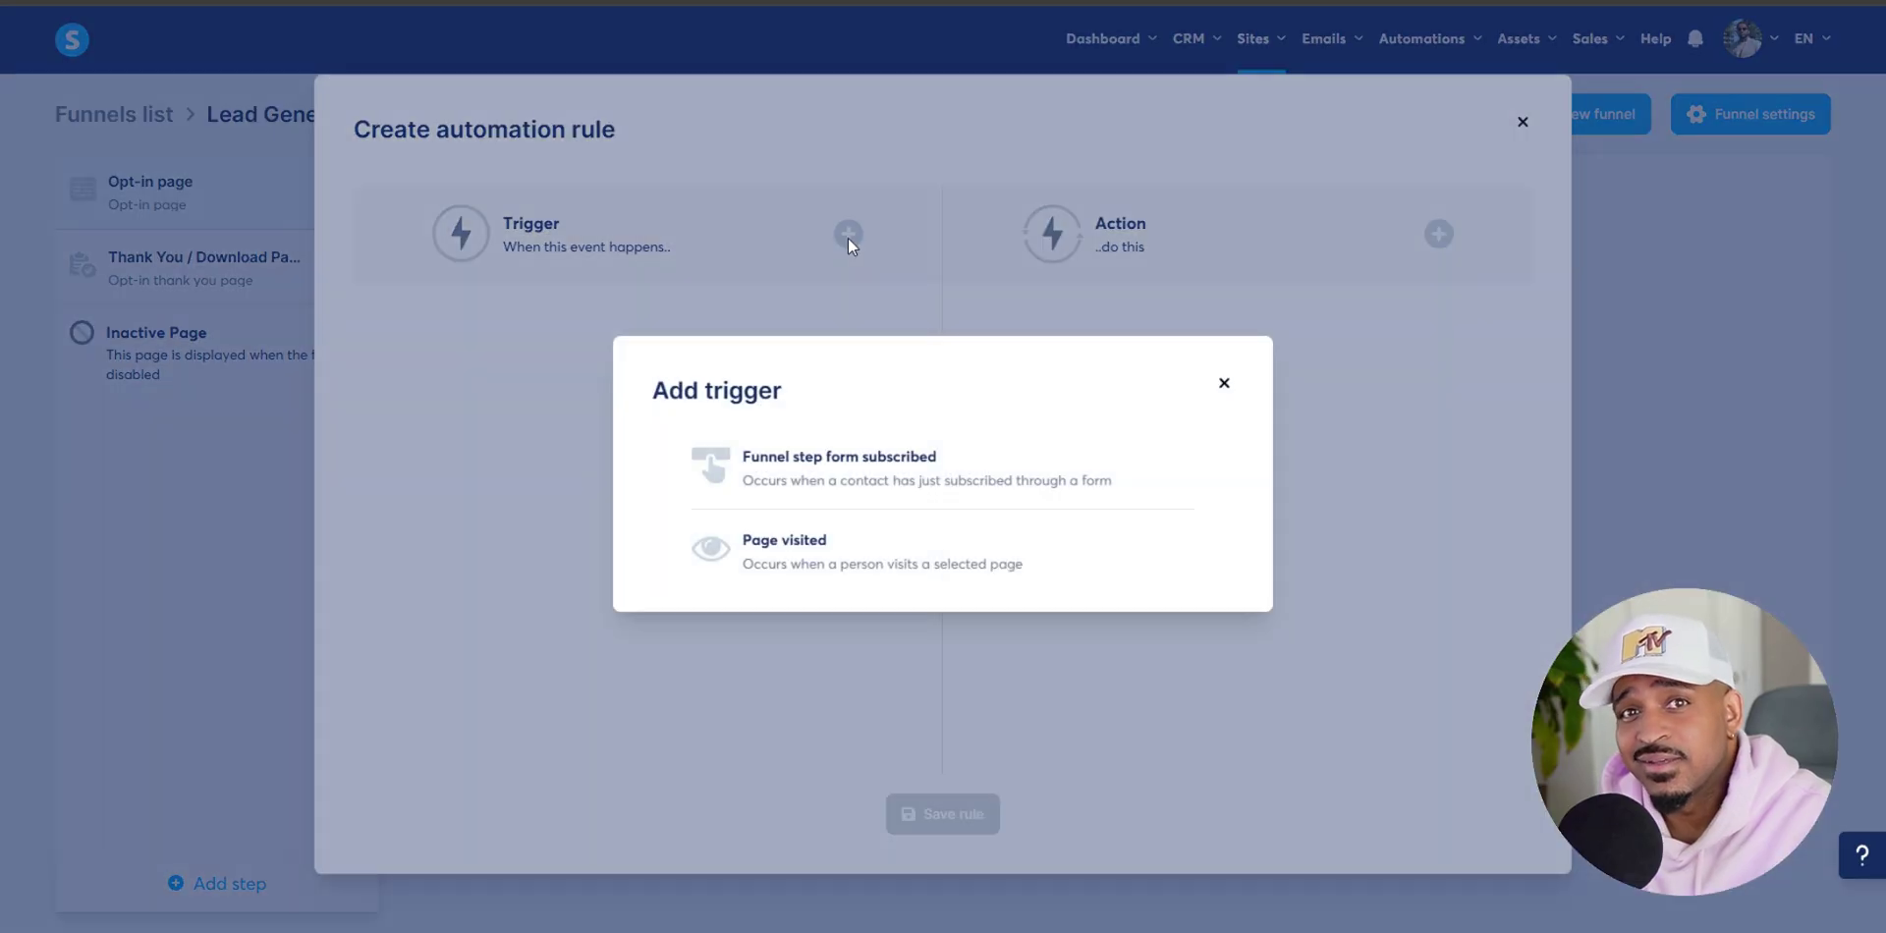
left_click(847, 473)
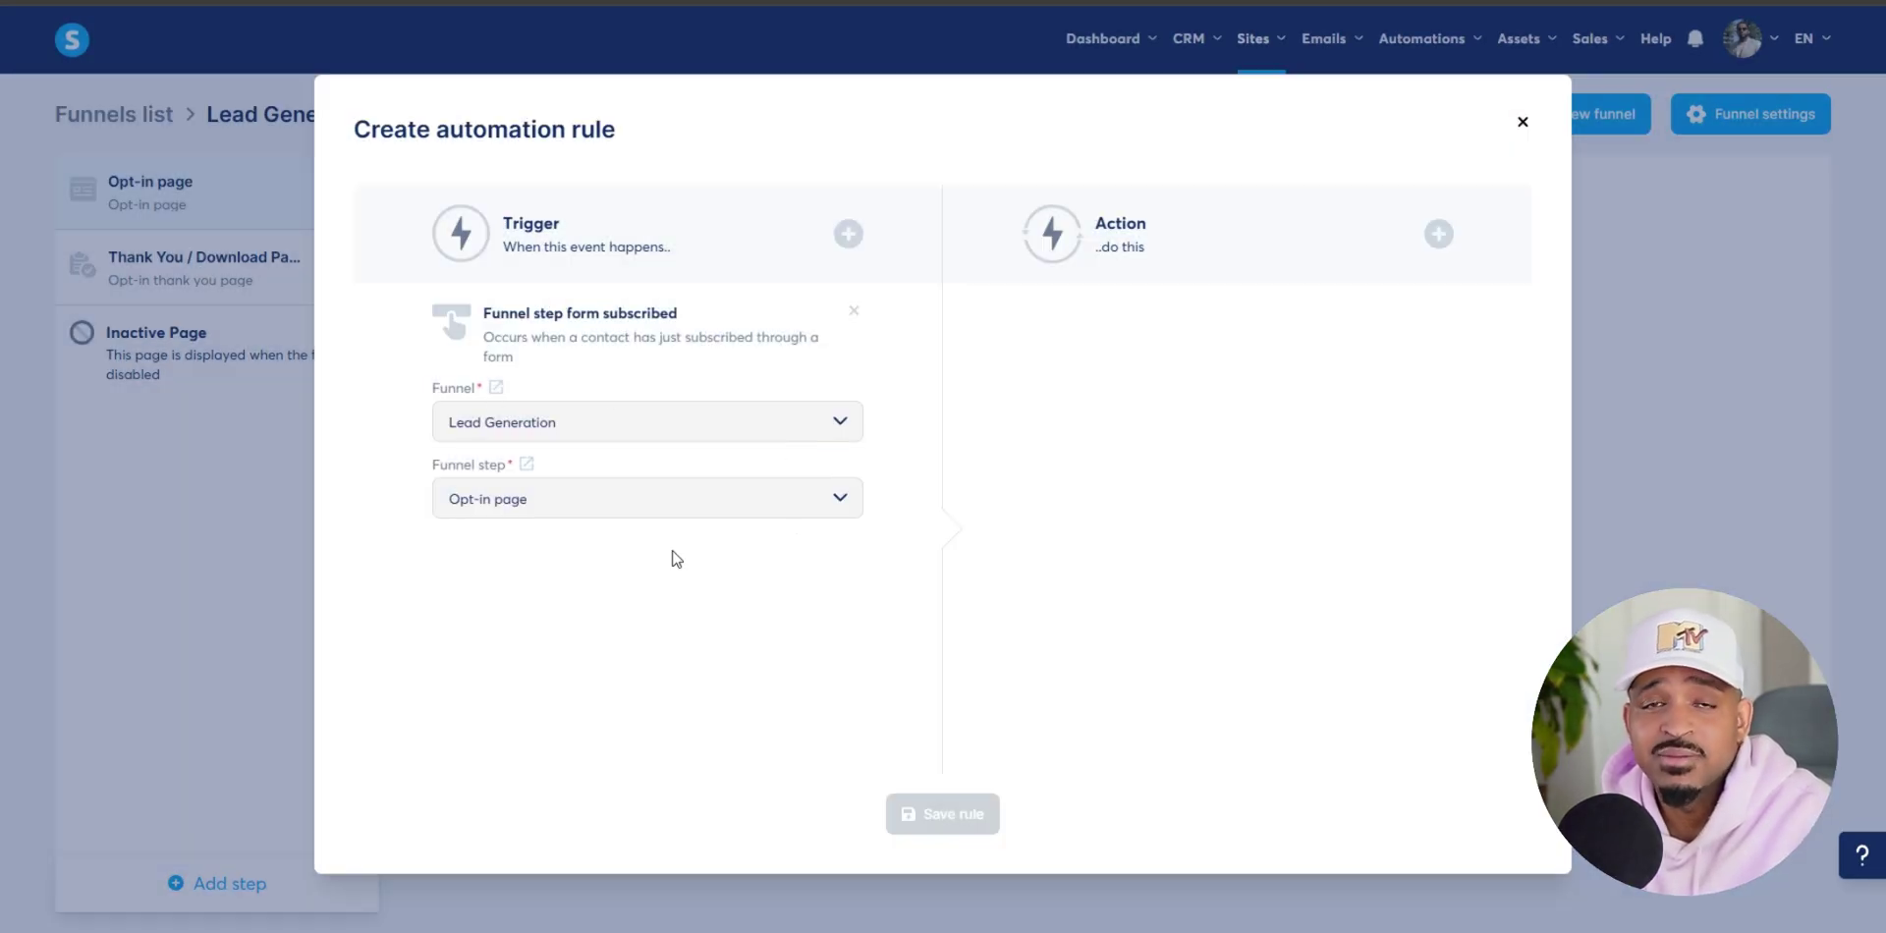
left_click(1438, 234)
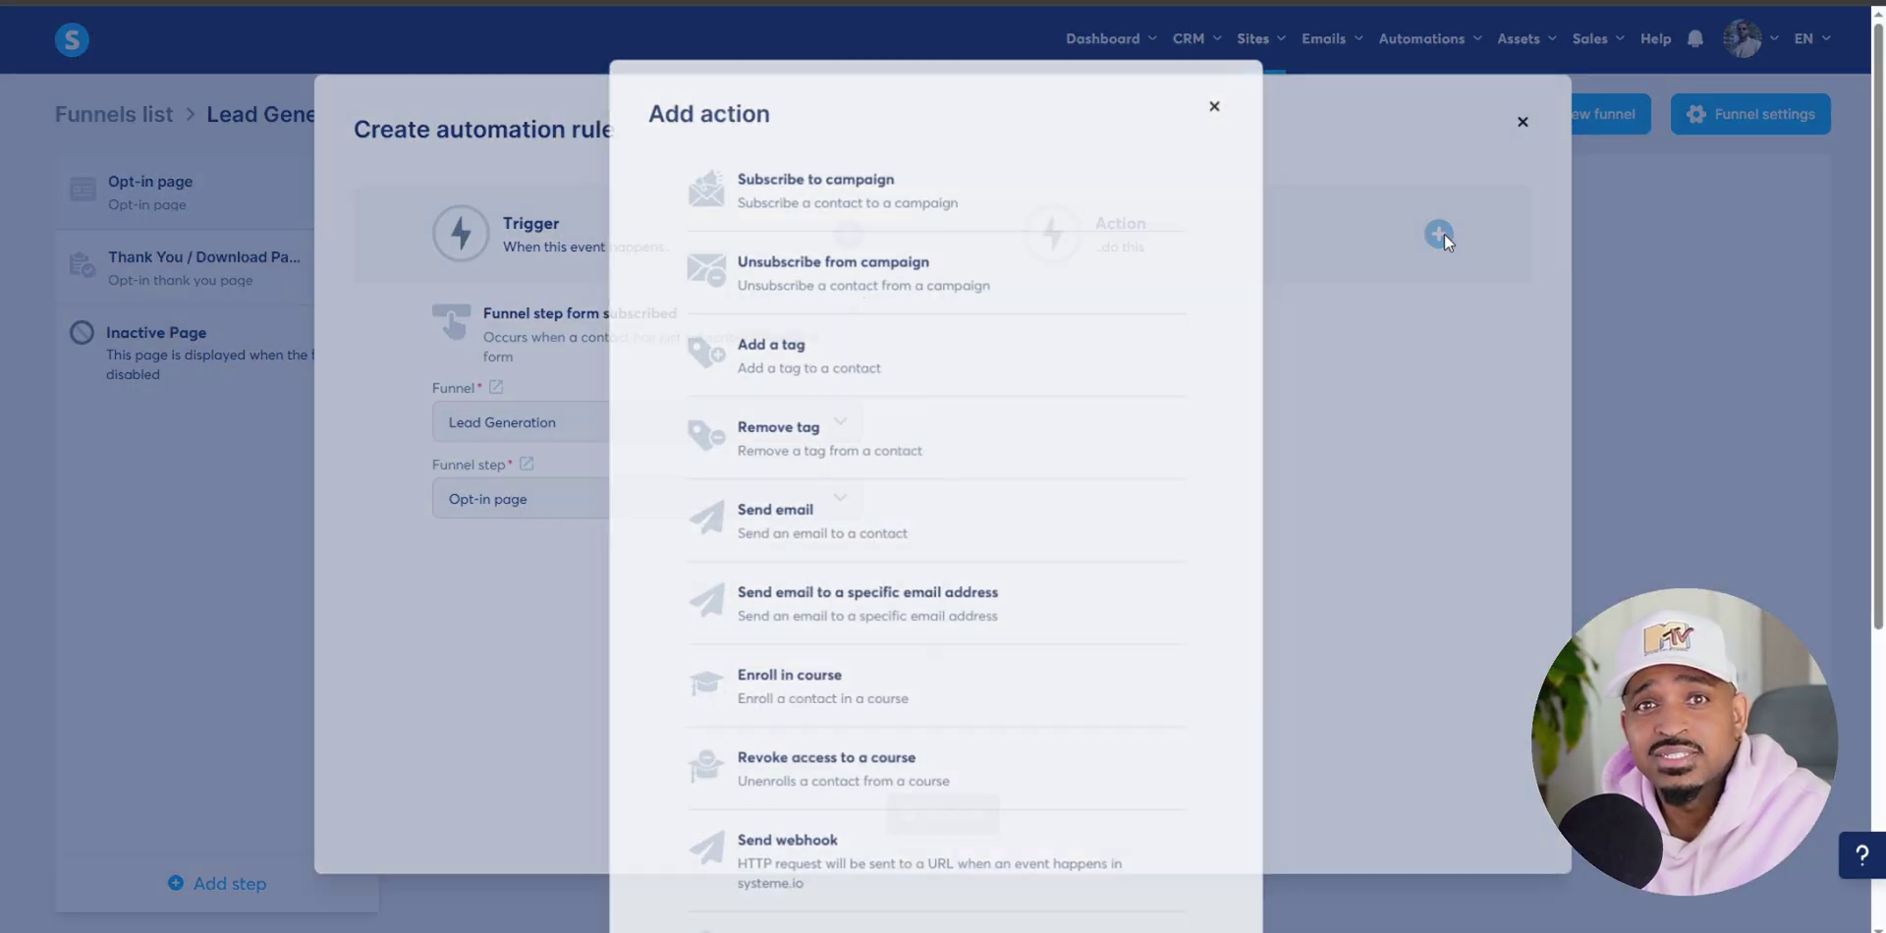
left_click(806, 185)
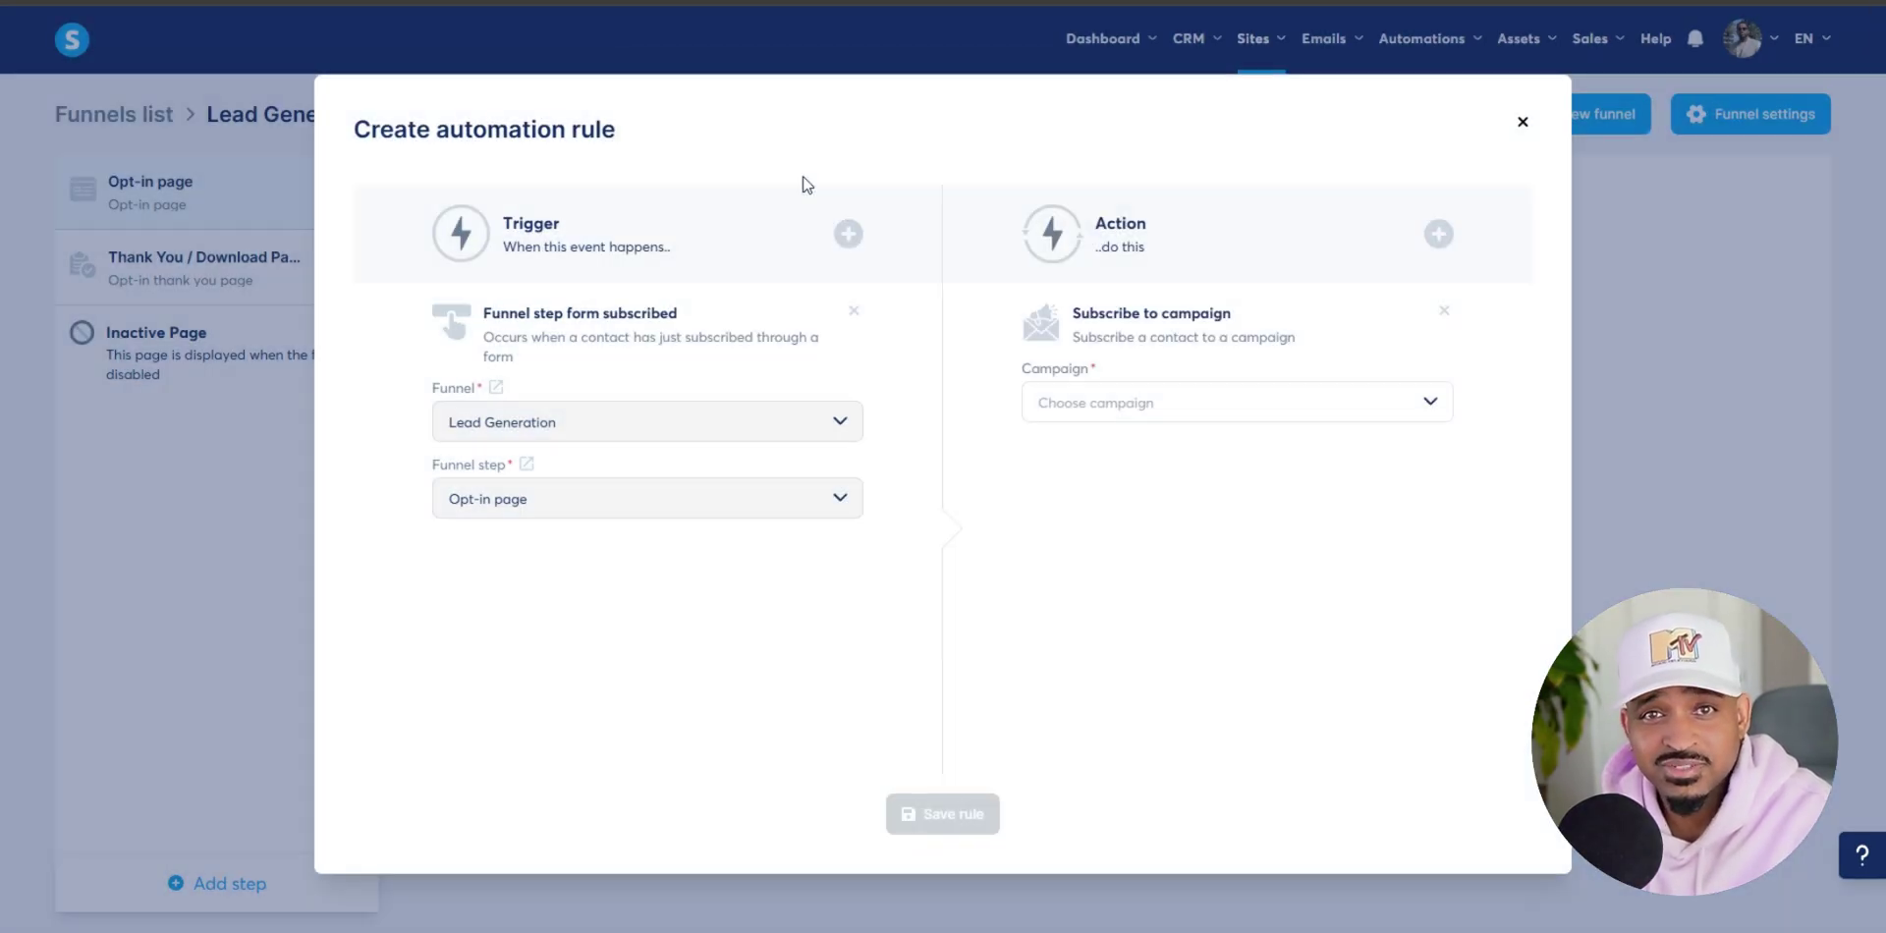
left_click(1427, 404)
left_click(1081, 472)
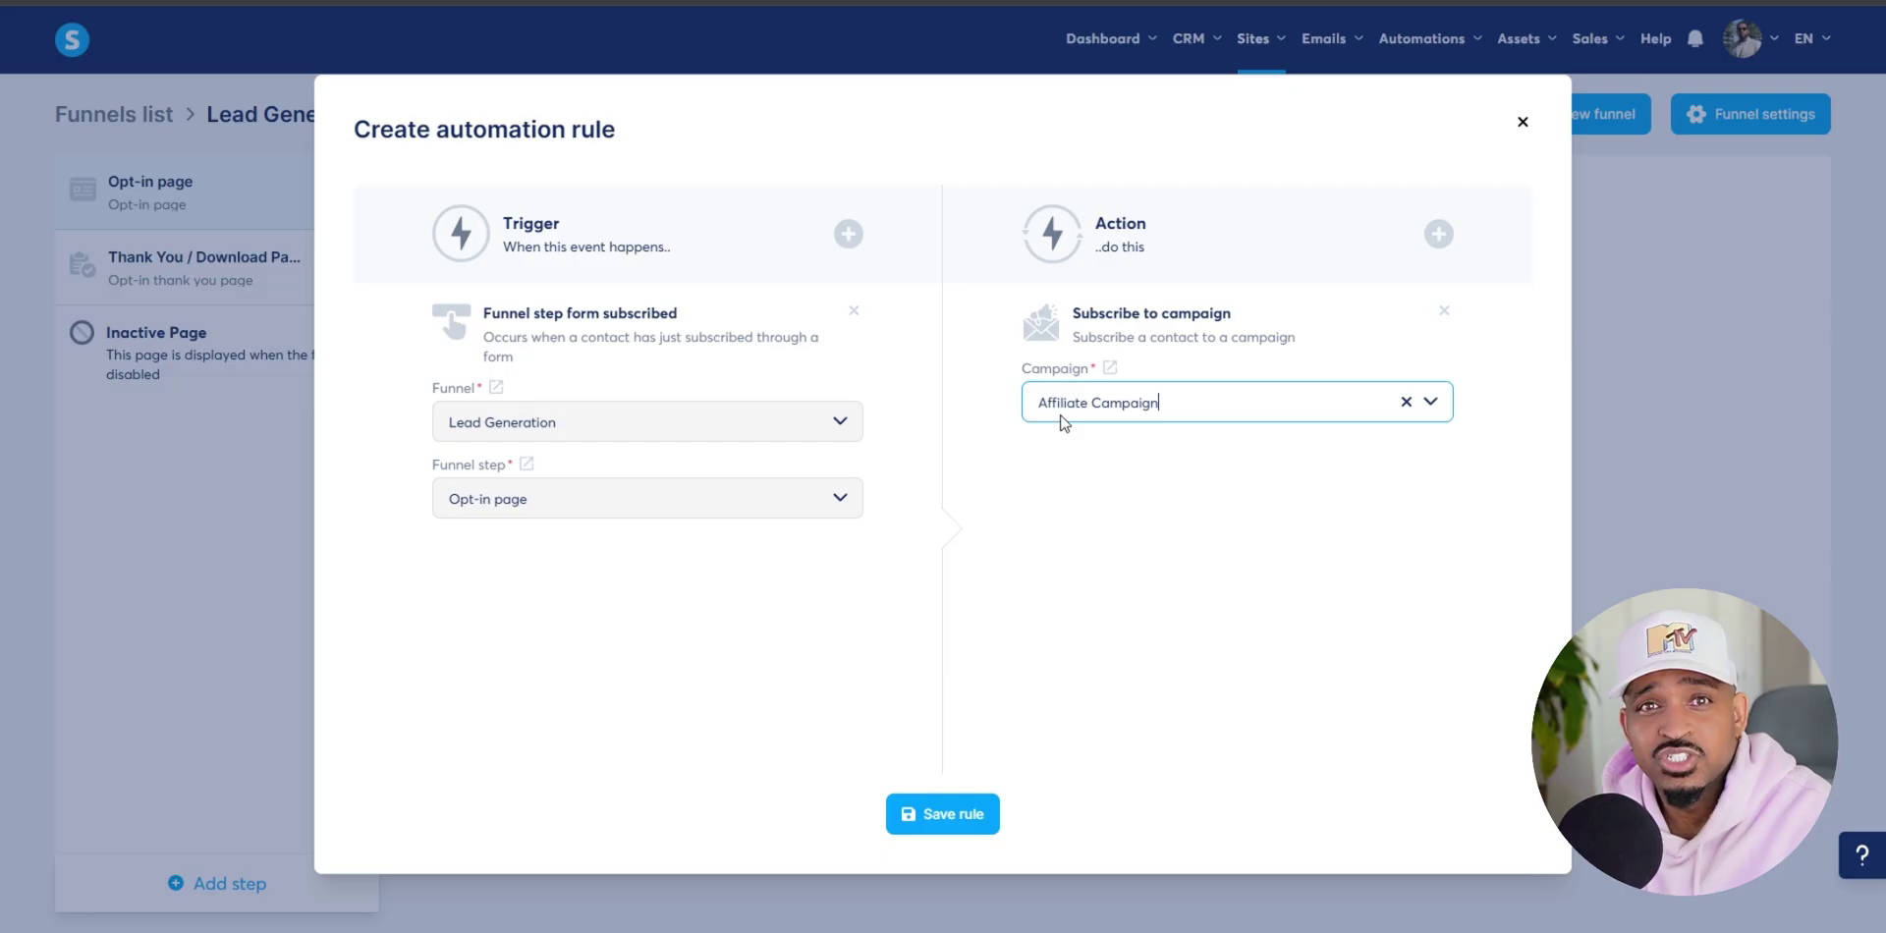